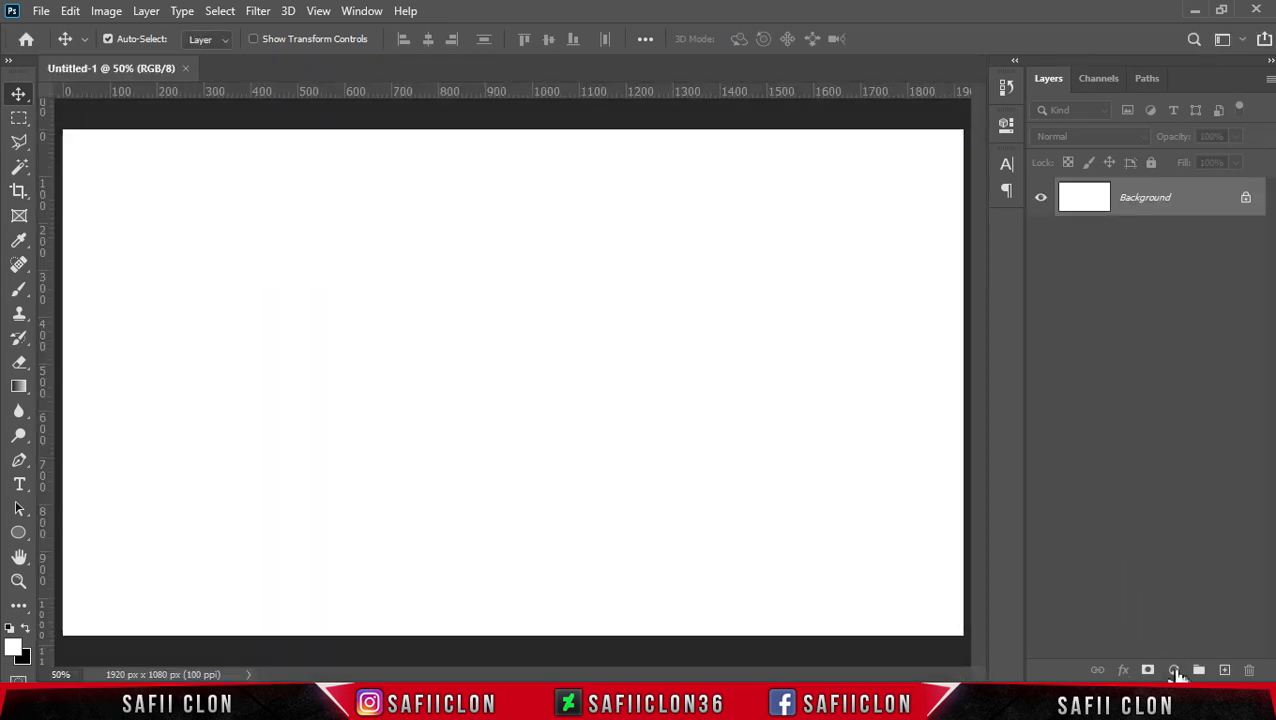
Step: Add a Solid Color fill layer over the background with the color #d9db12
click(1174, 671)
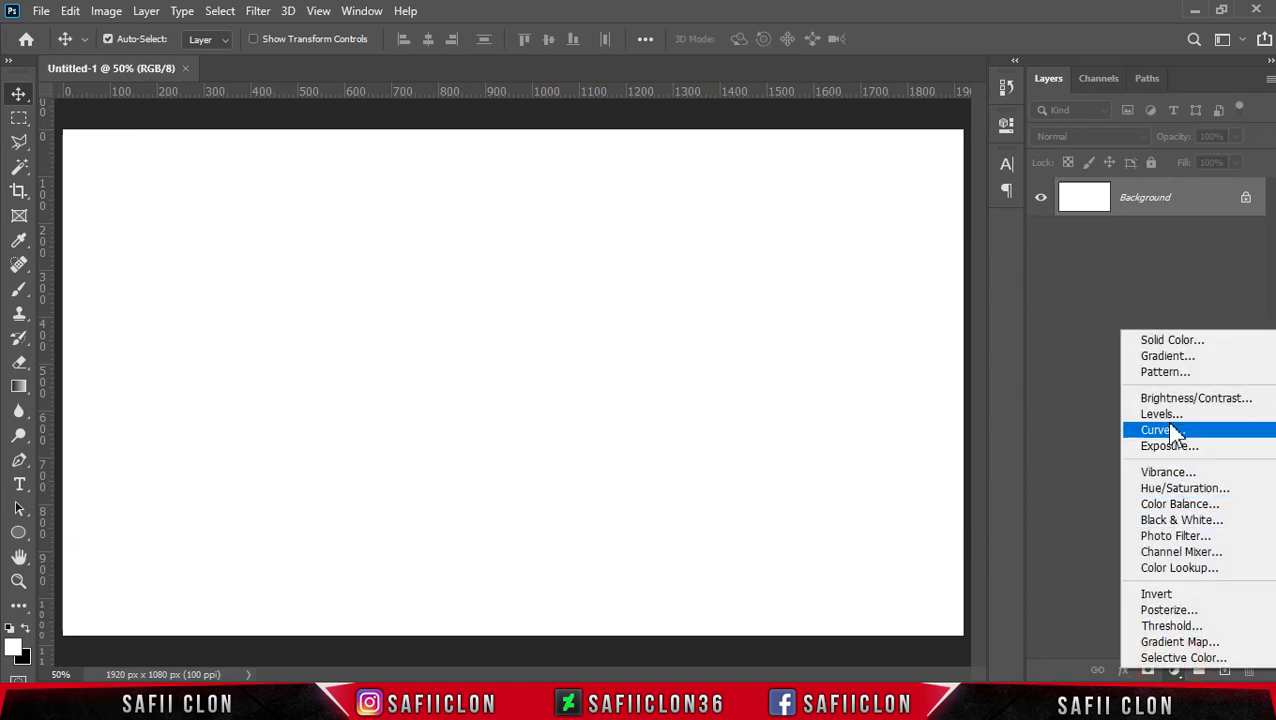
click(1178, 346)
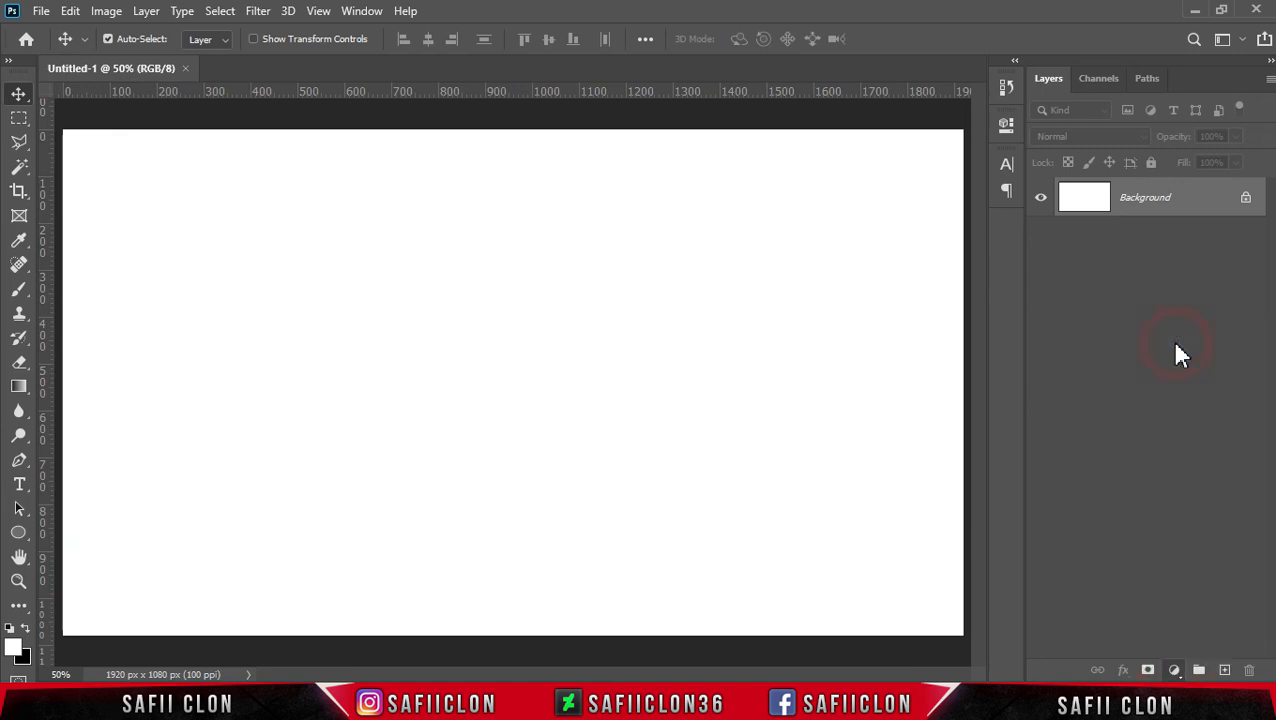
drag(1111, 454, 1085, 457)
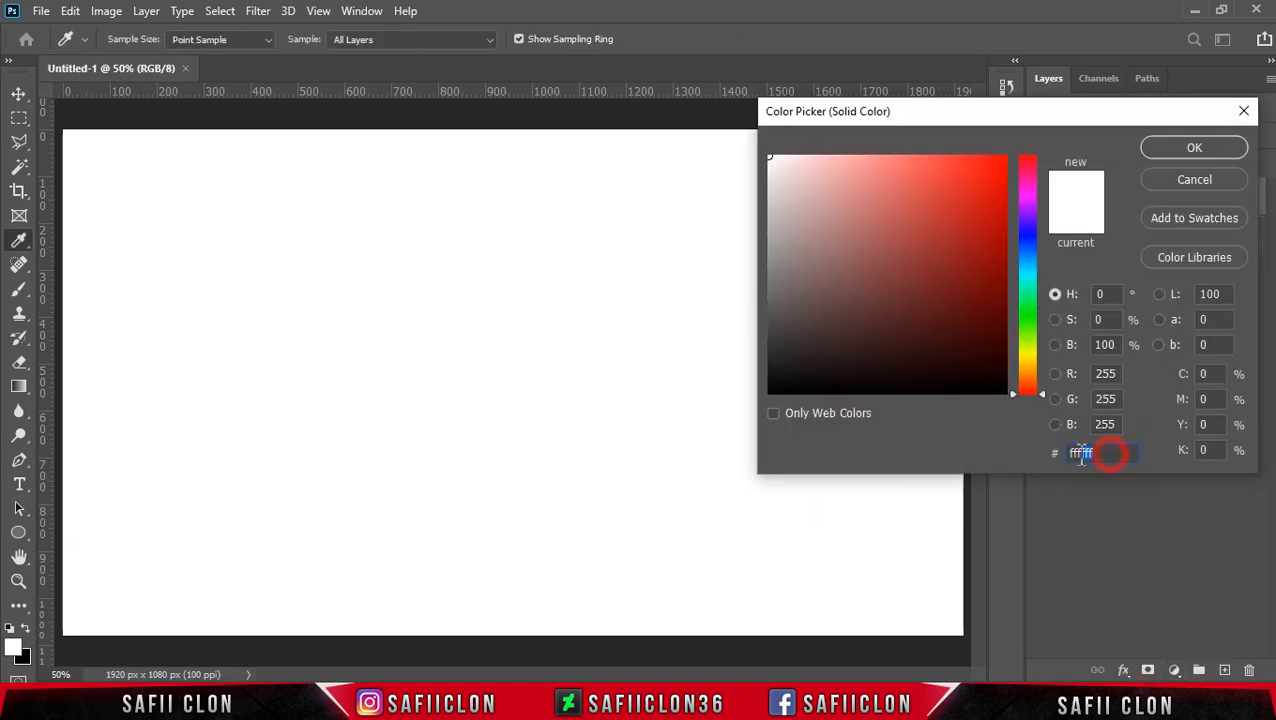
text(d9d)
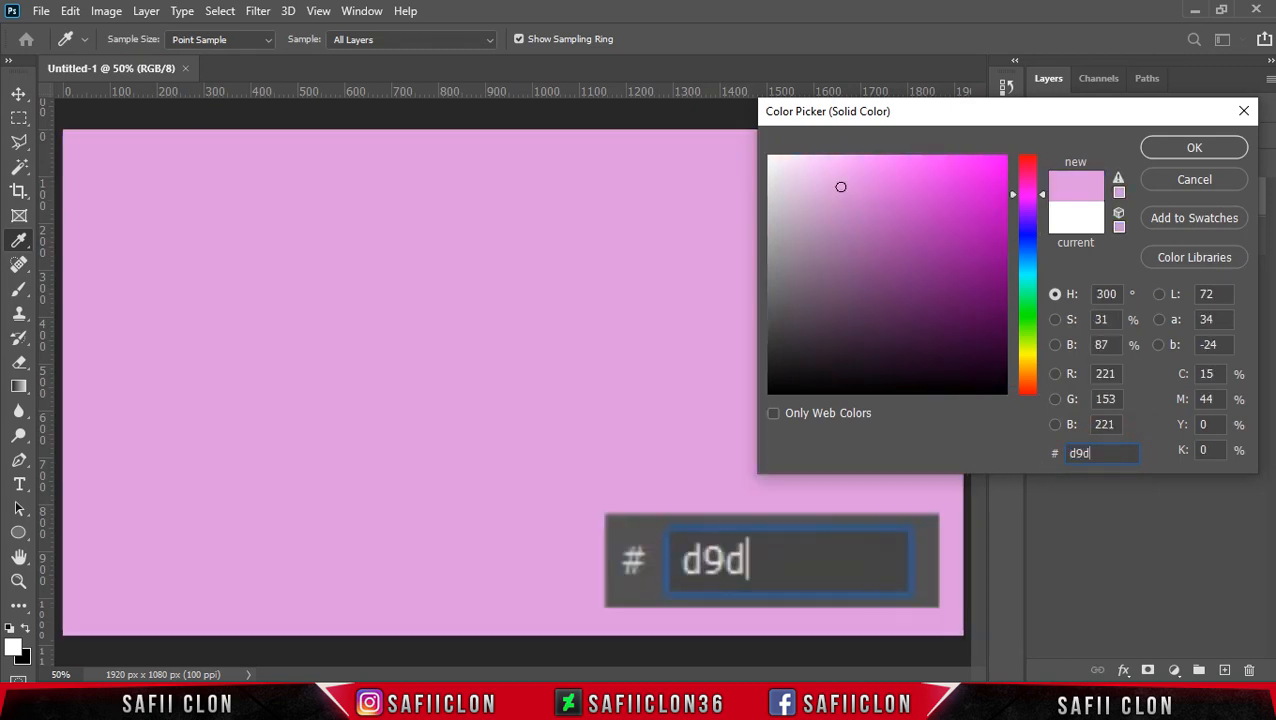
text(b12)
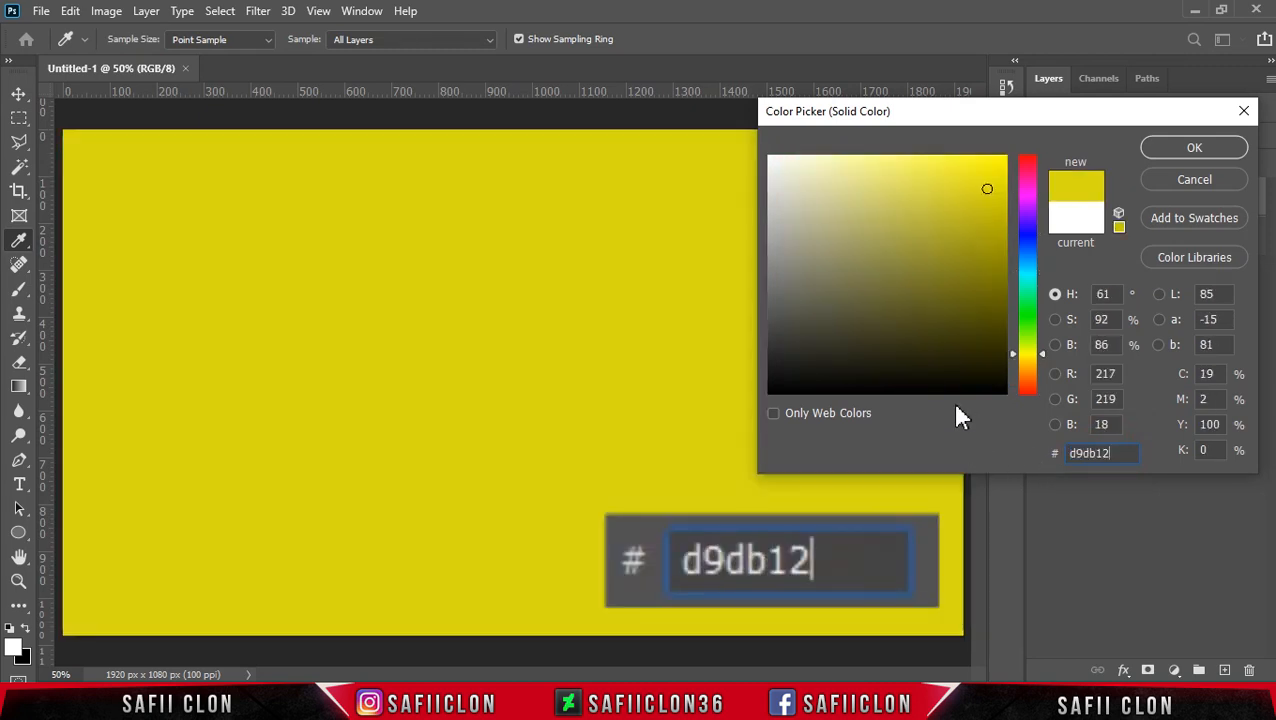
click(1182, 150)
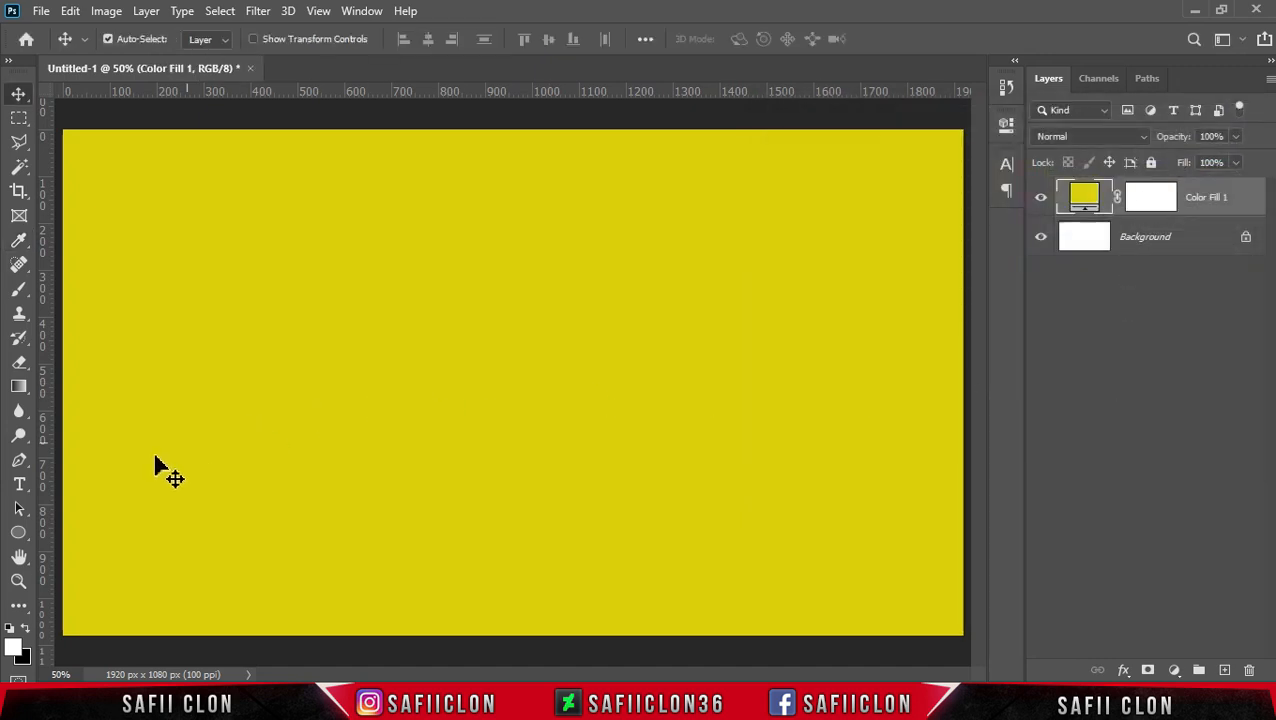
Step: Activate the Horizontal Type Tool and choose the MOON GET! font
click(22, 484)
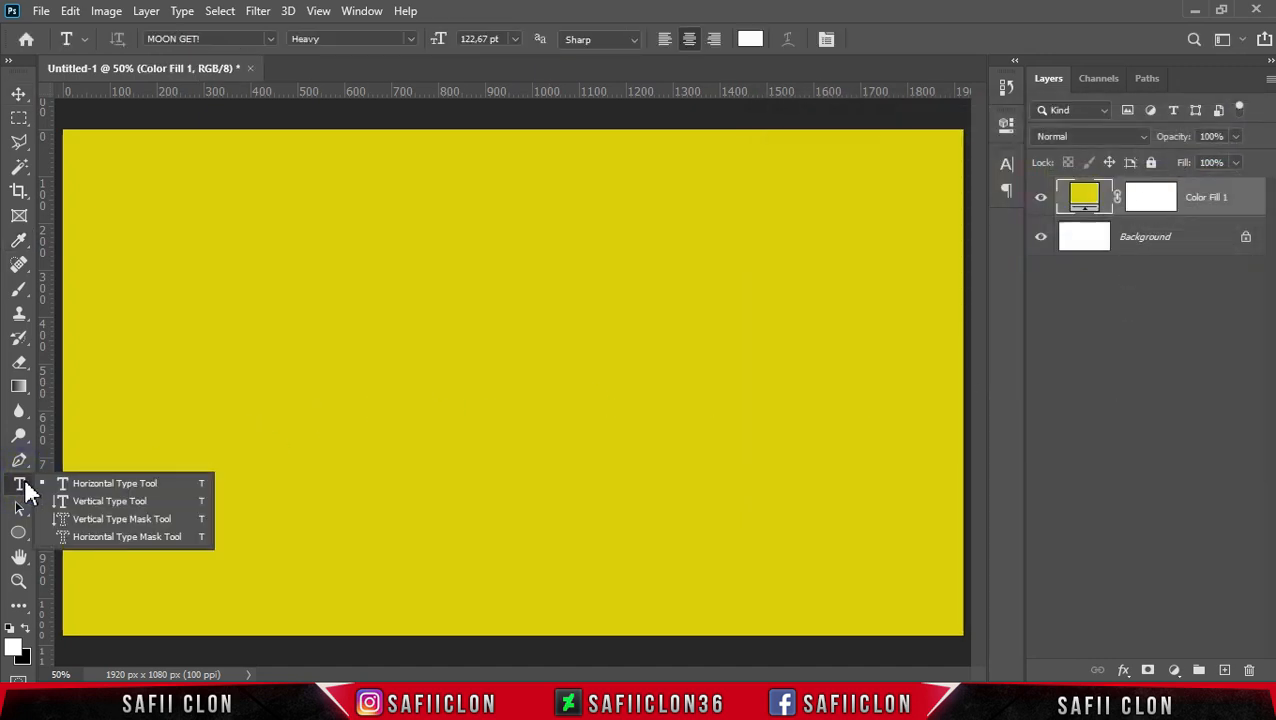
click(106, 482)
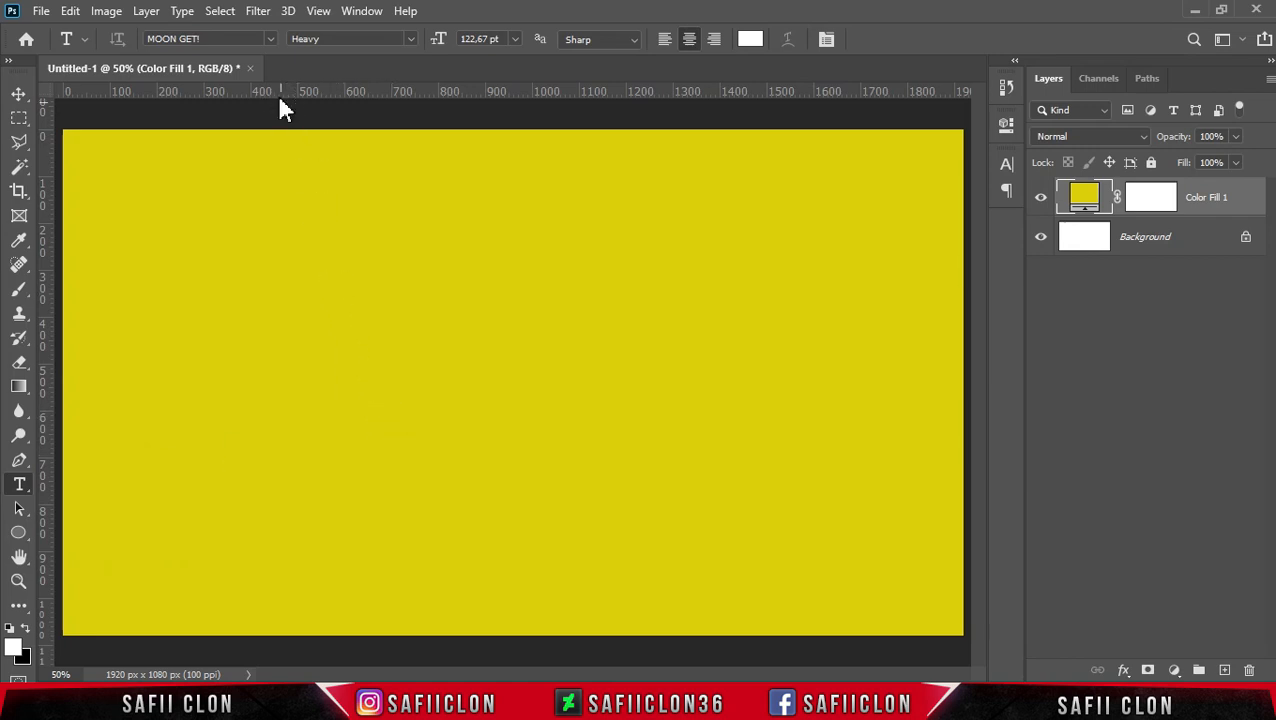
click(271, 39)
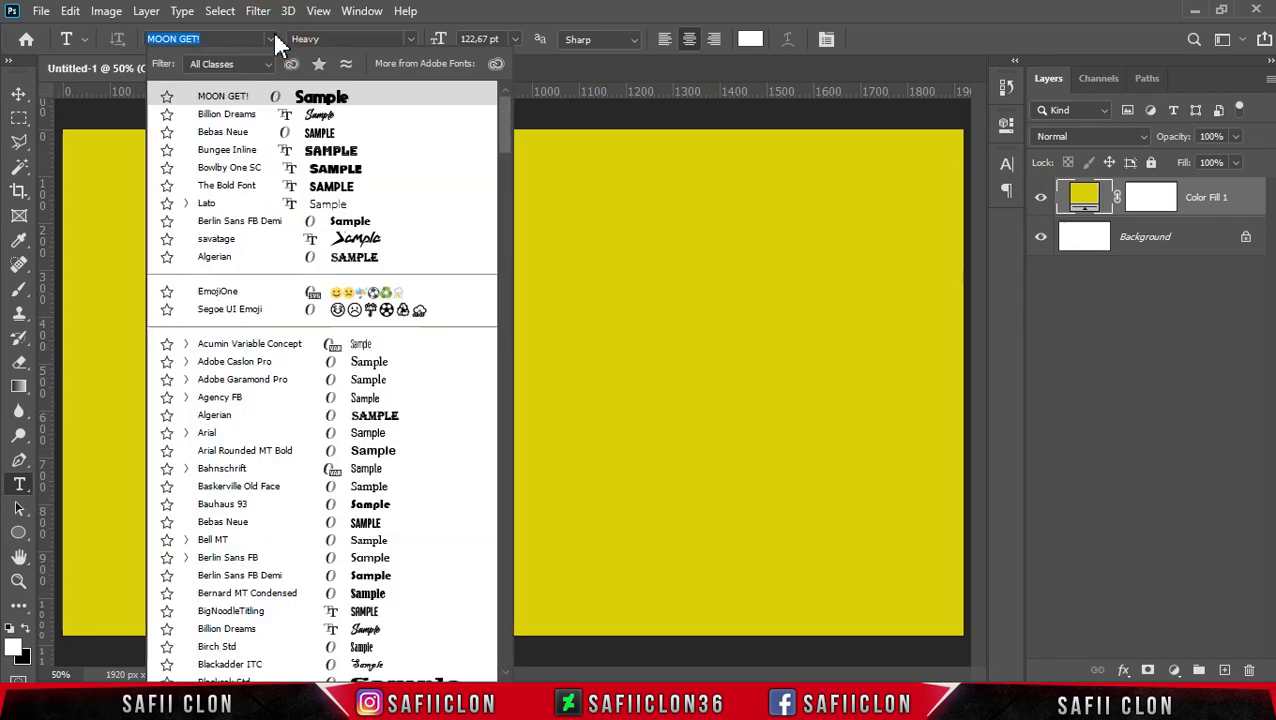
click(250, 95)
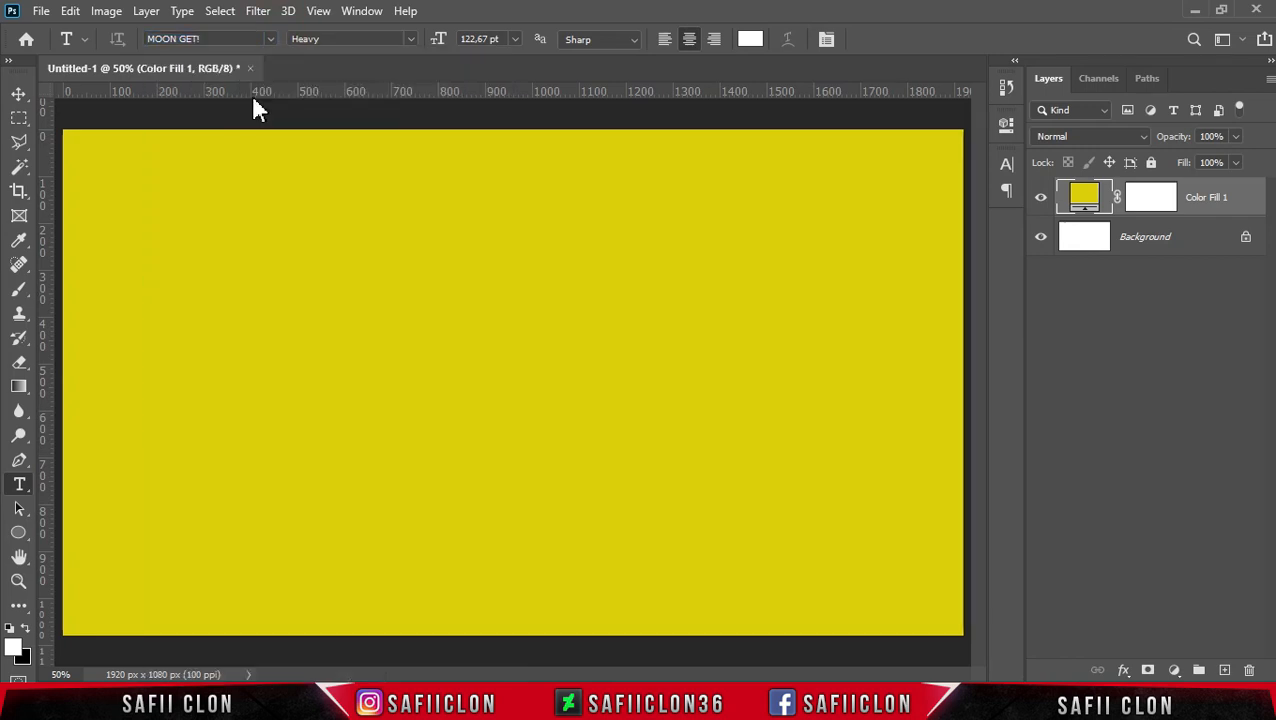
Step: Set the text color to #ff0a83
click(751, 41)
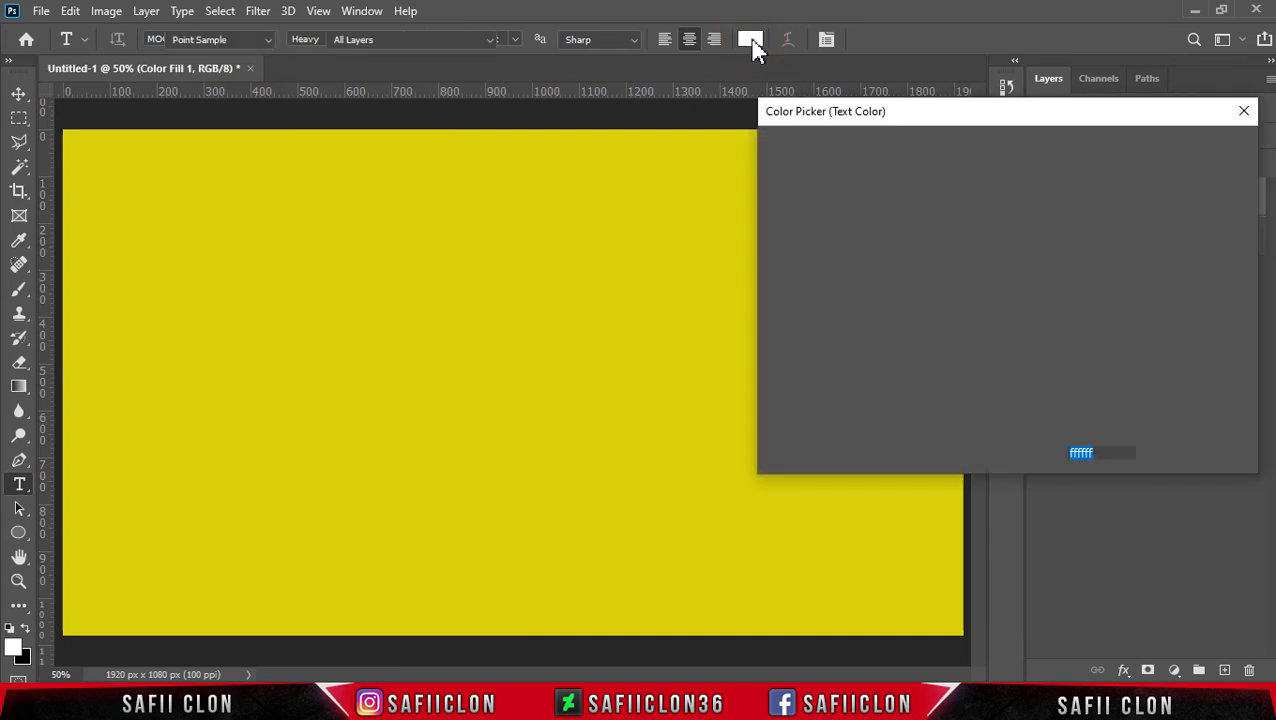
double_click(1108, 453)
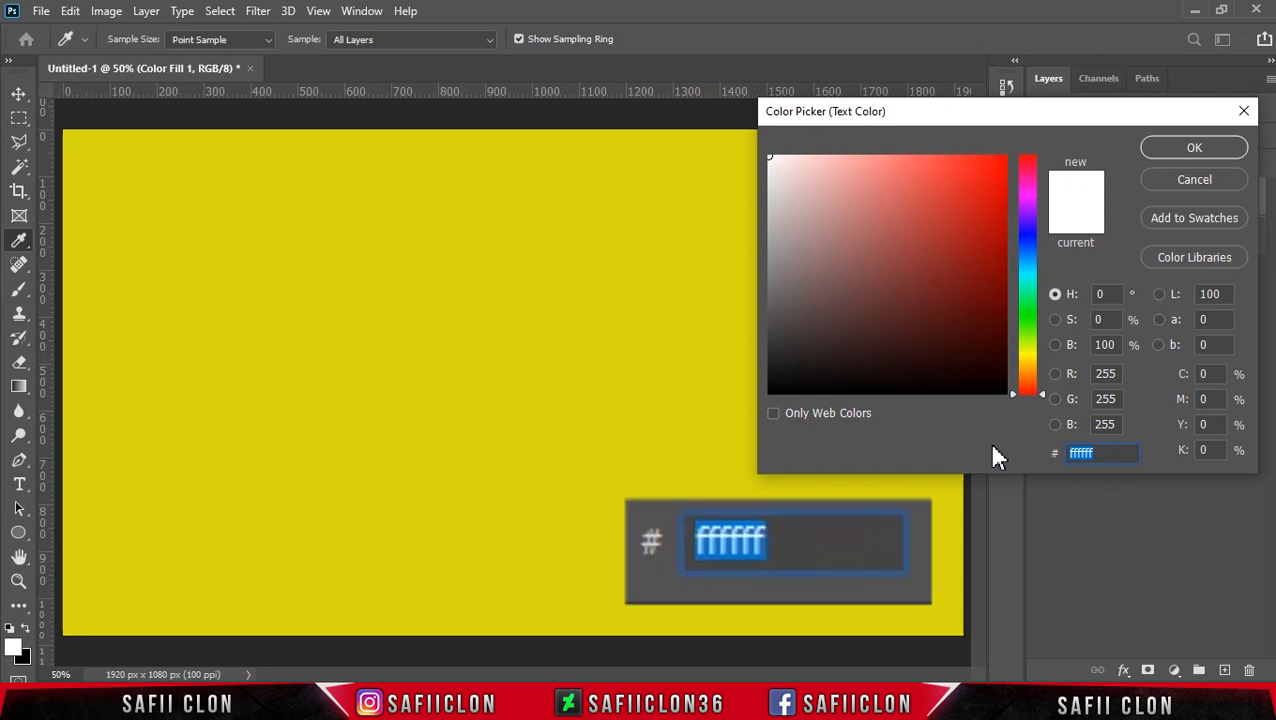
text(ff0a83)
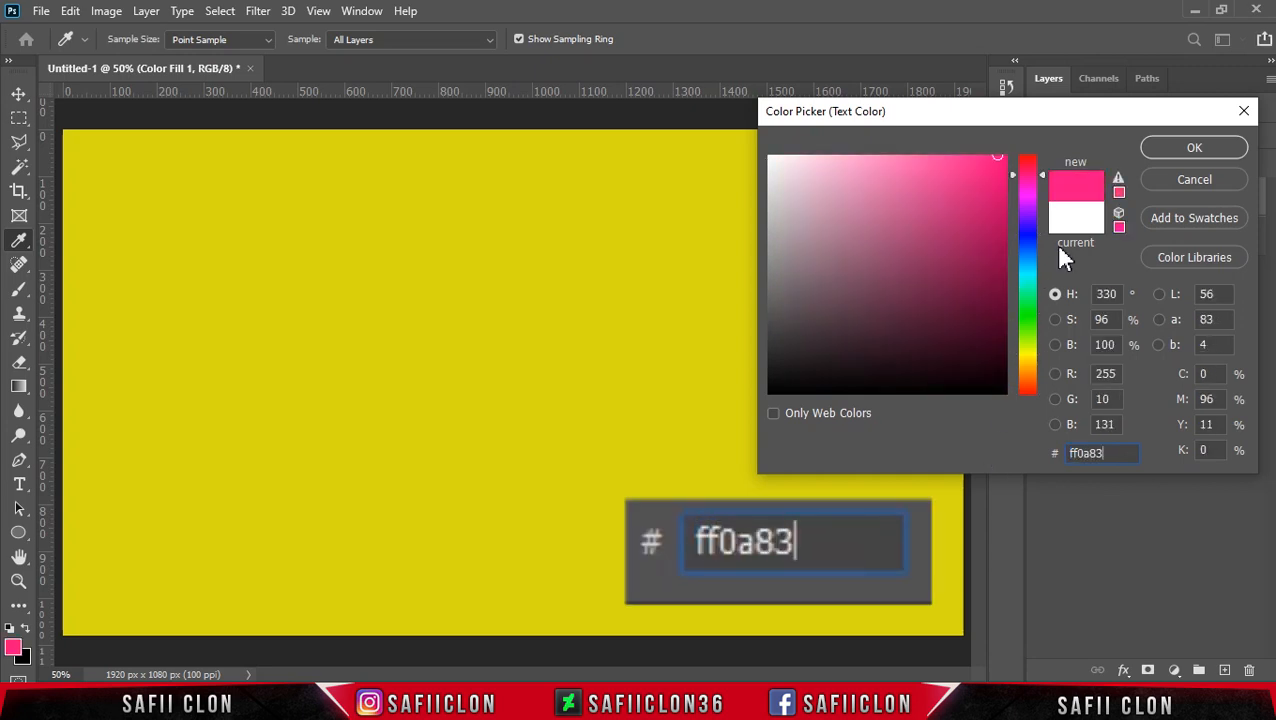
click(1184, 148)
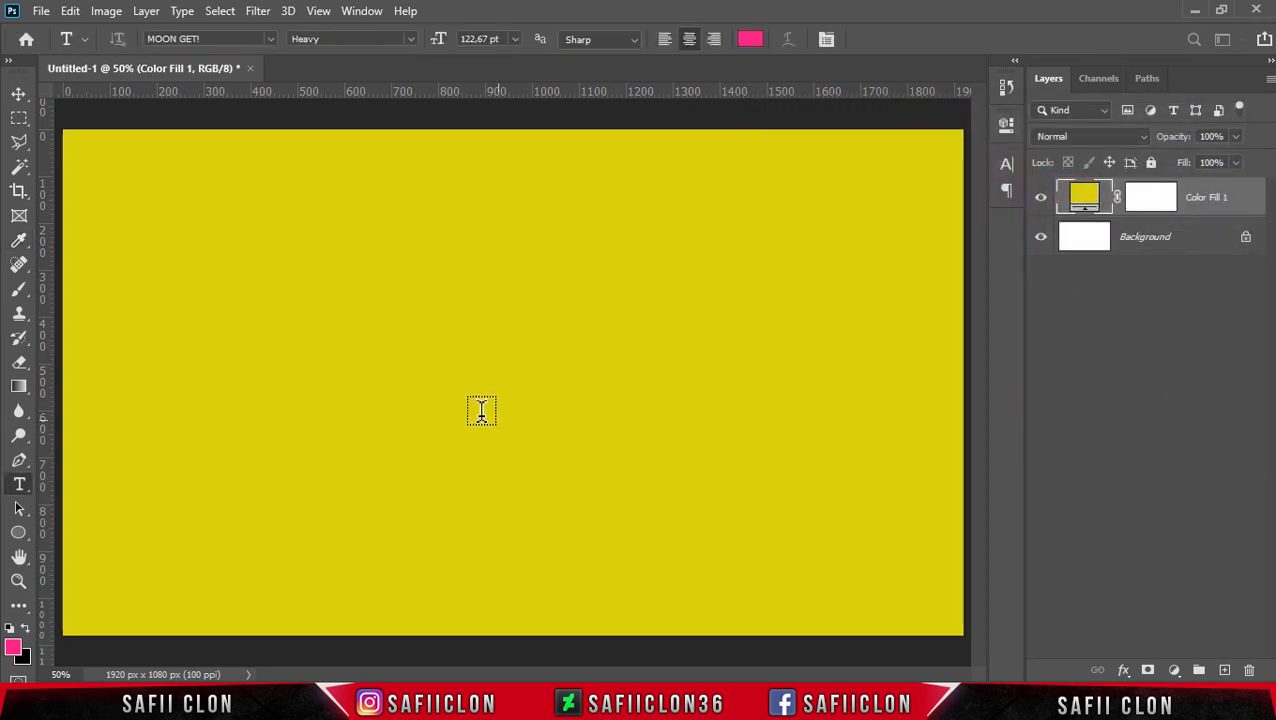
Step: Add the text "CREATOR" on the canvas and commit it
click(403, 370)
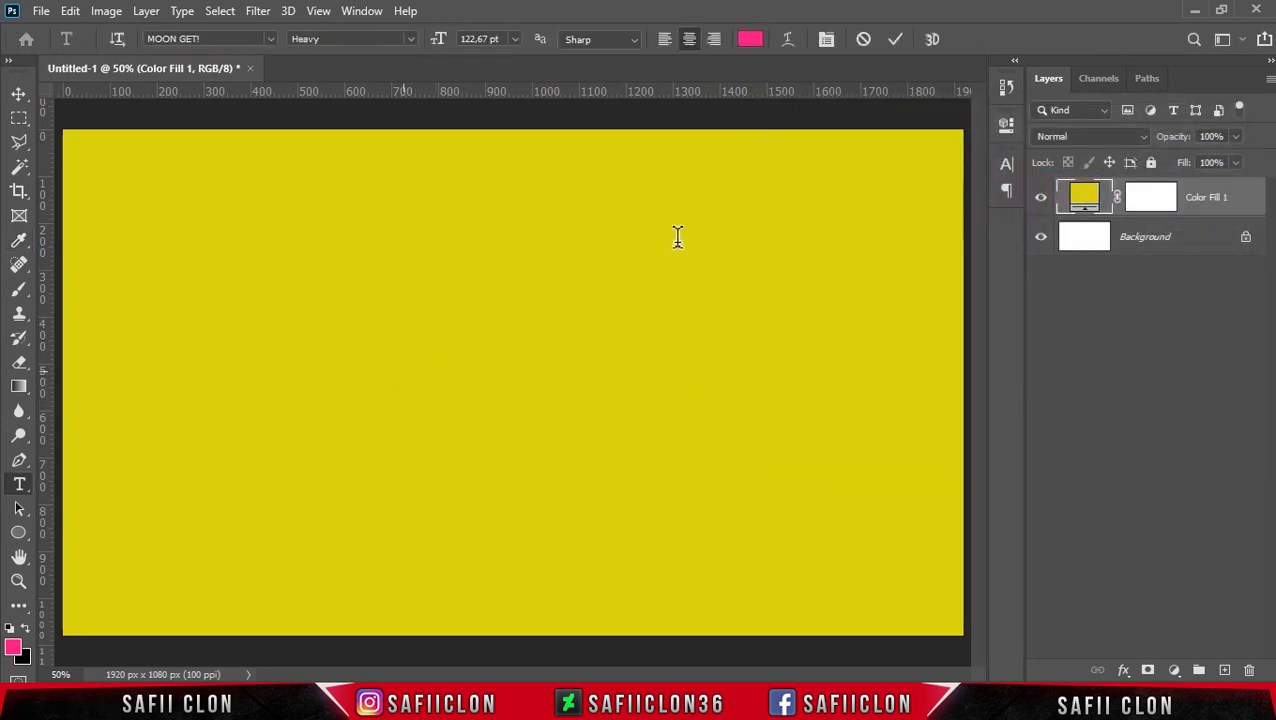
text(C)
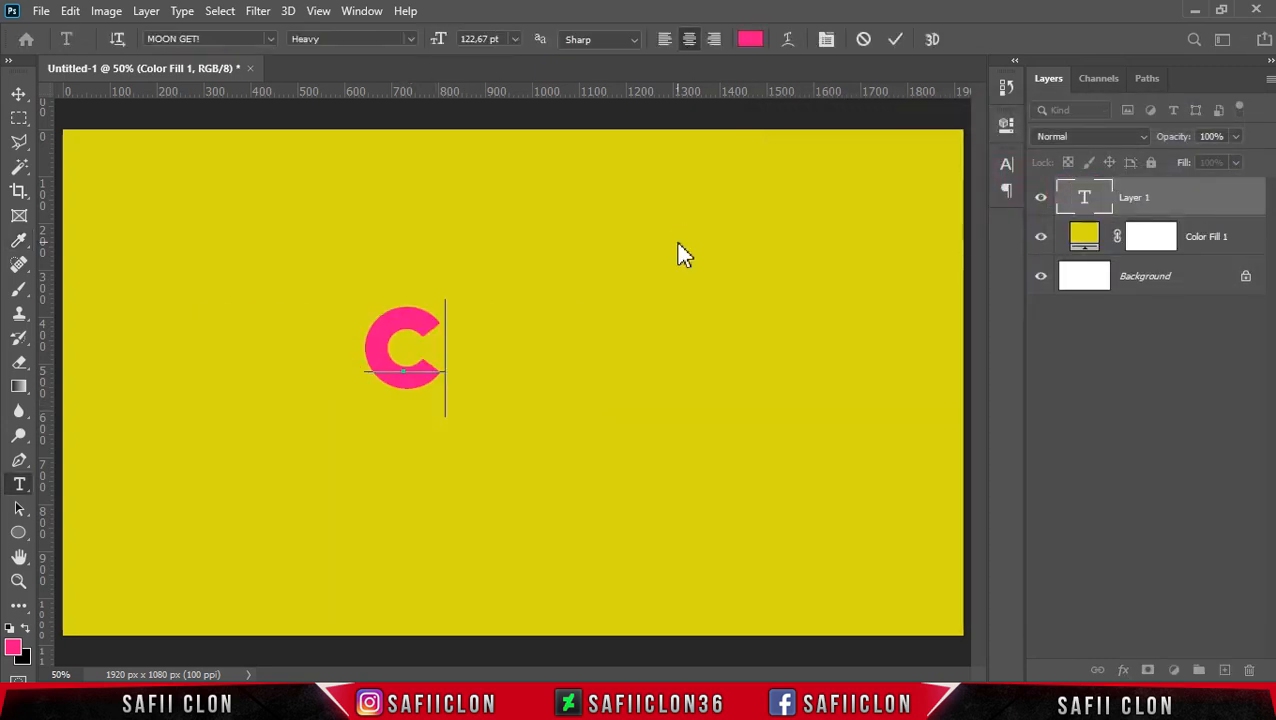
text(REATOR)
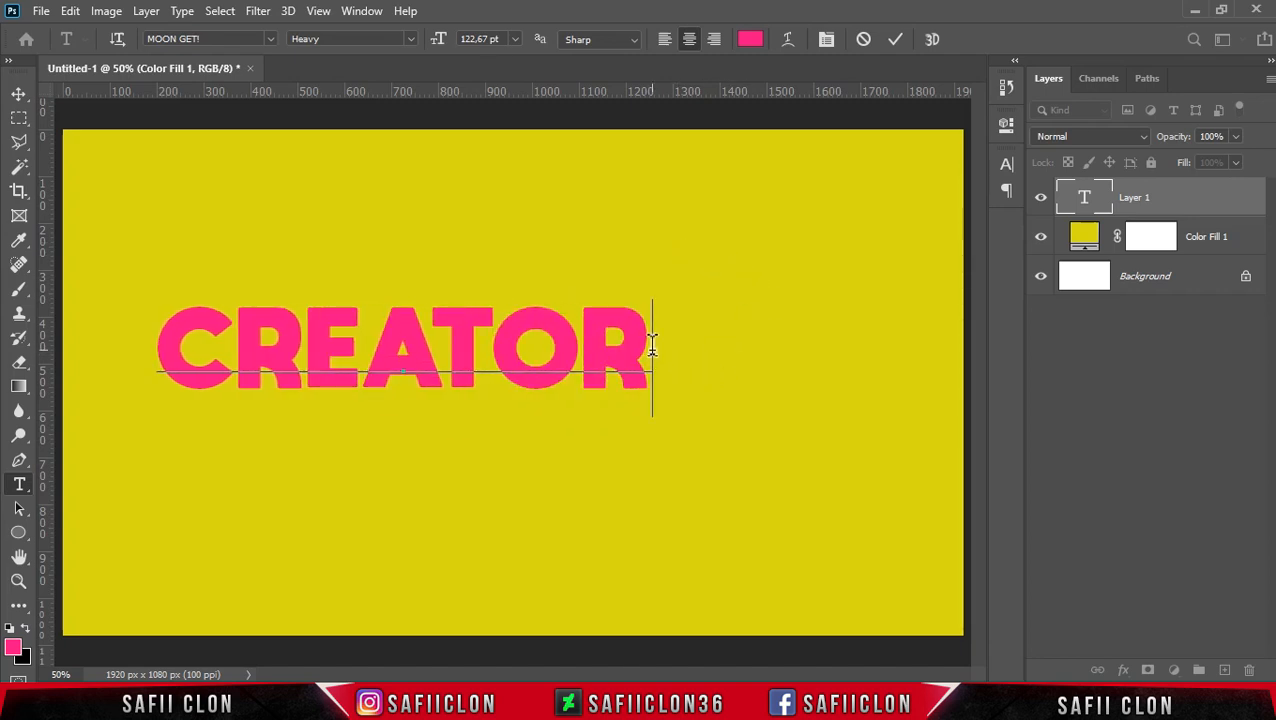
drag(652, 345, 157, 350)
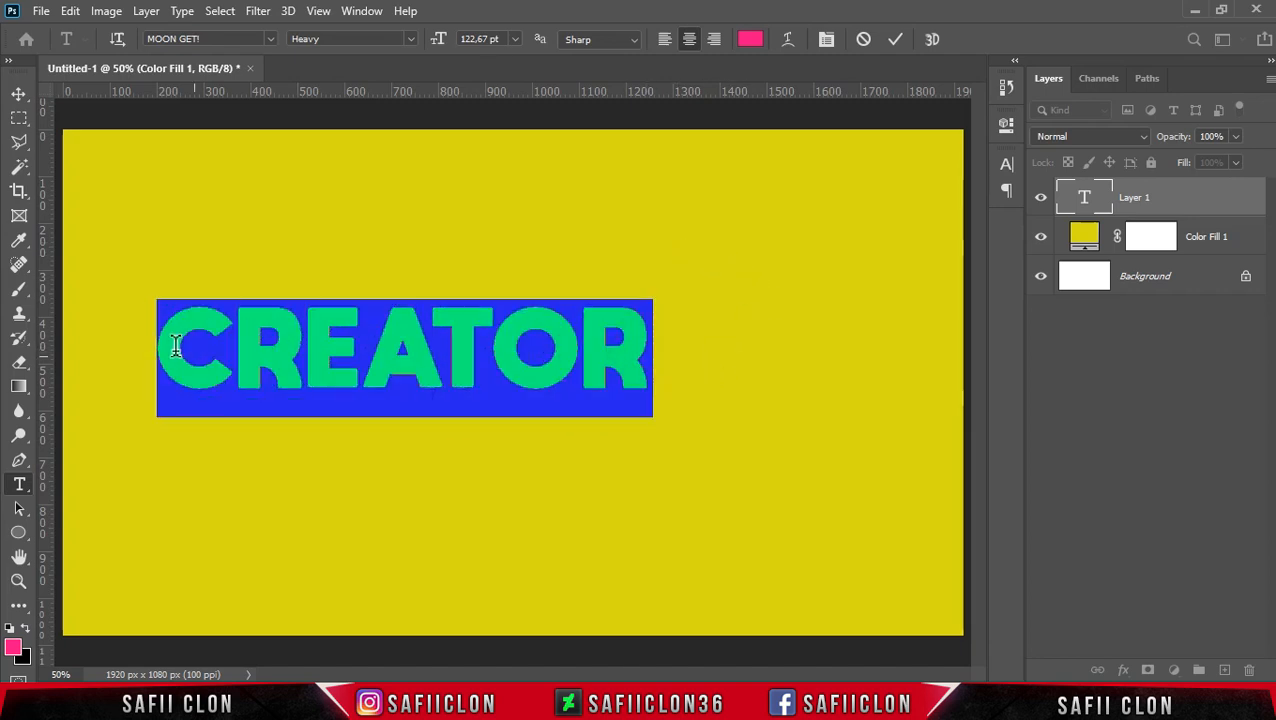
click(899, 40)
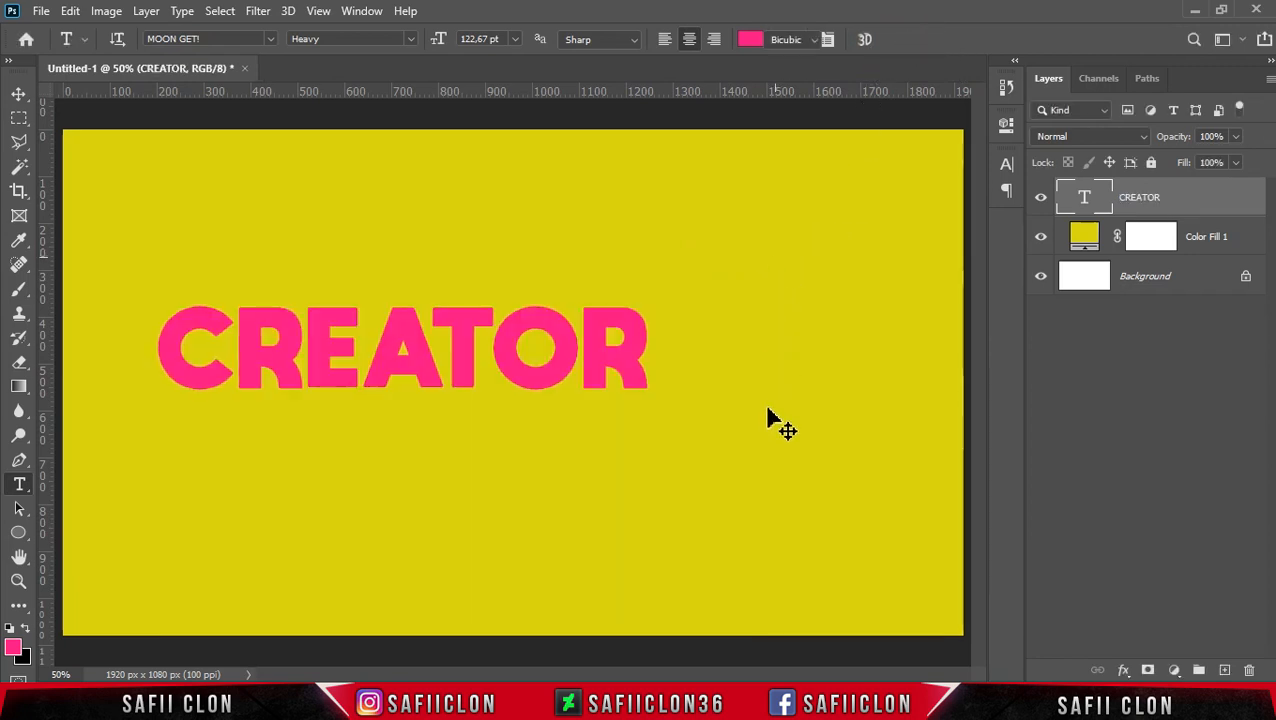
Step: Scale the CREATOR text to about 141% and center it on the canvas at X 960 px, Y 540 px
key(ctrl+t)
drag(655, 413, 778, 447)
drag(559, 366, 638, 364)
drag(822, 310, 858, 288)
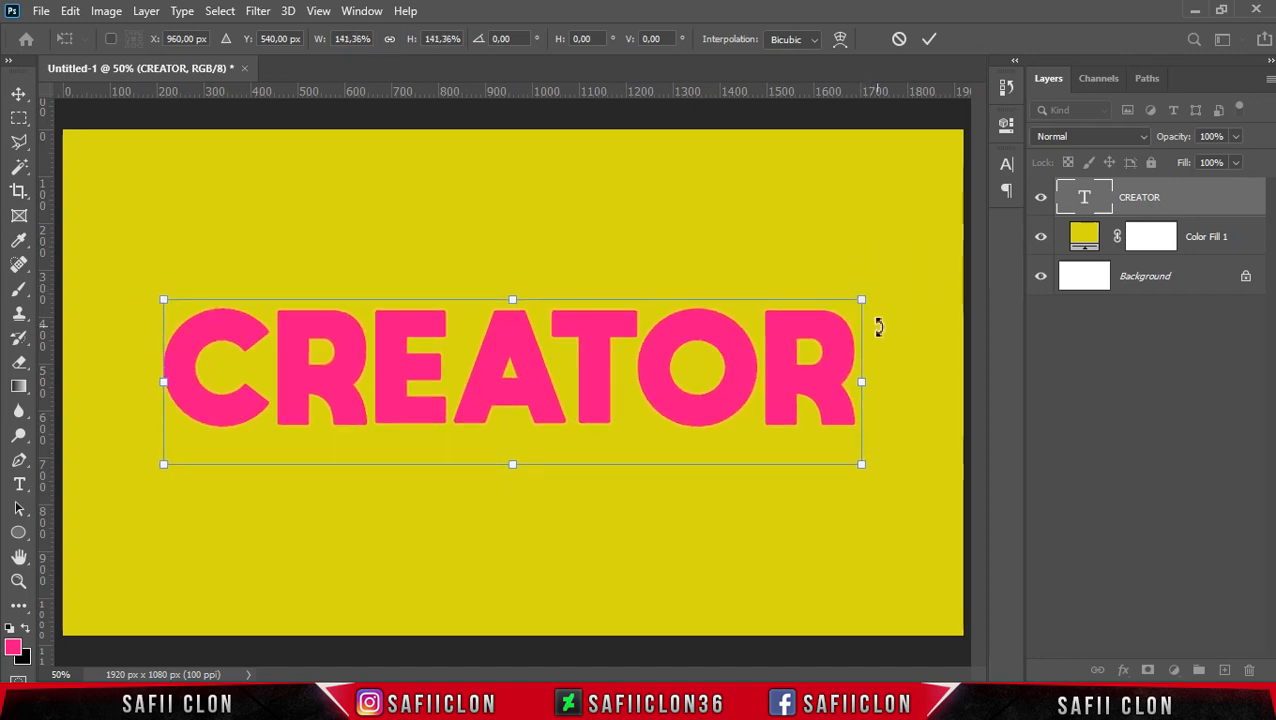
click(929, 40)
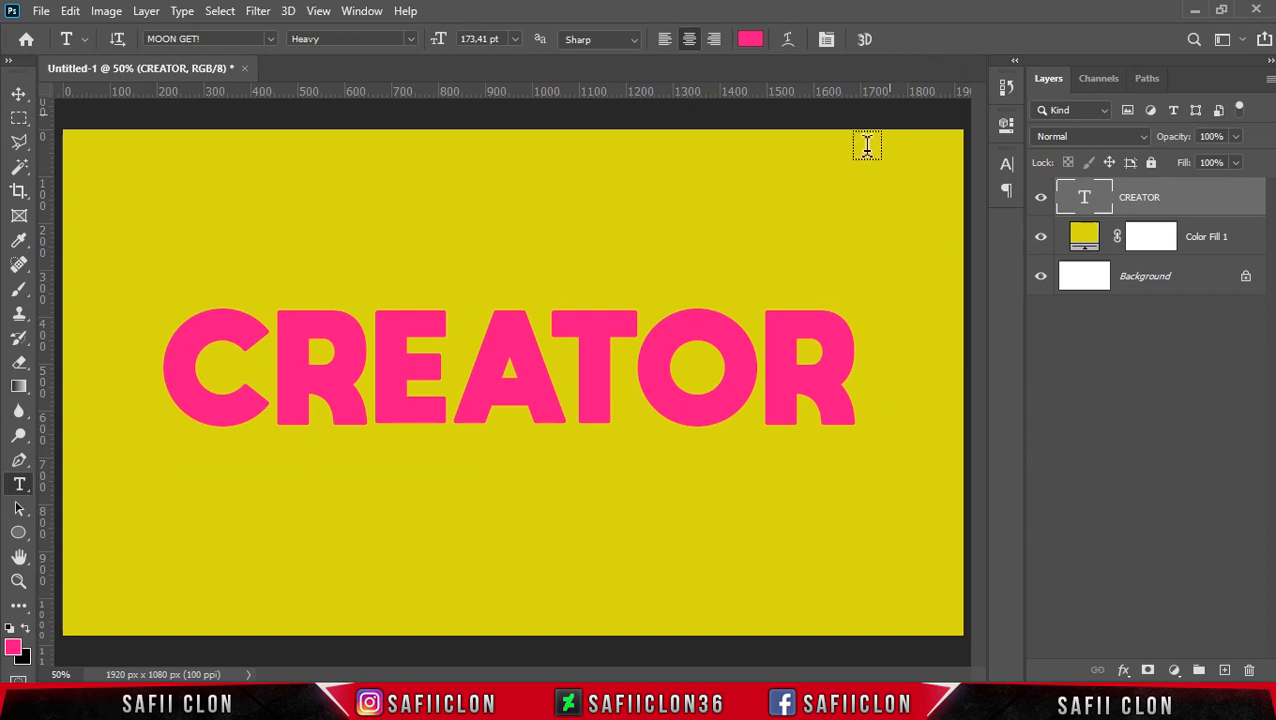
Step: Add an Inner Shadow effect to the CREATOR text layer with Normal blend mode and 85% opacity
right_click(1204, 199)
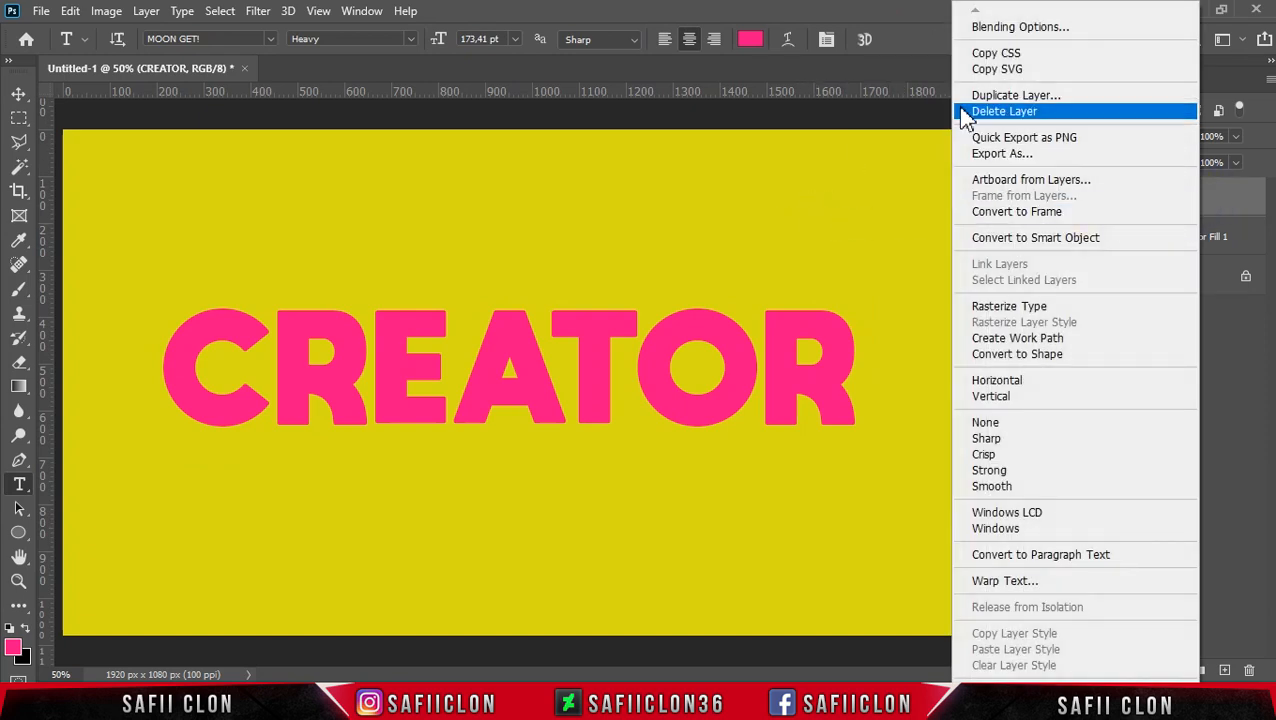
click(1016, 28)
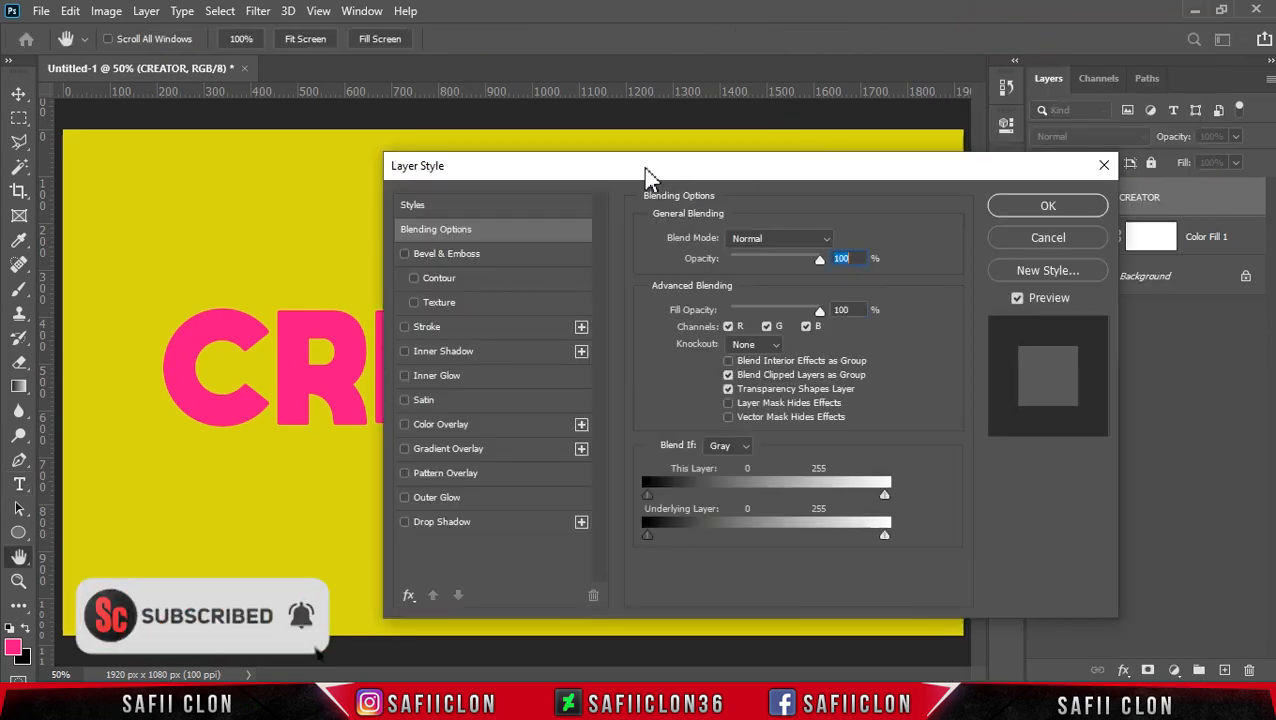
drag(650, 172, 856, 160)
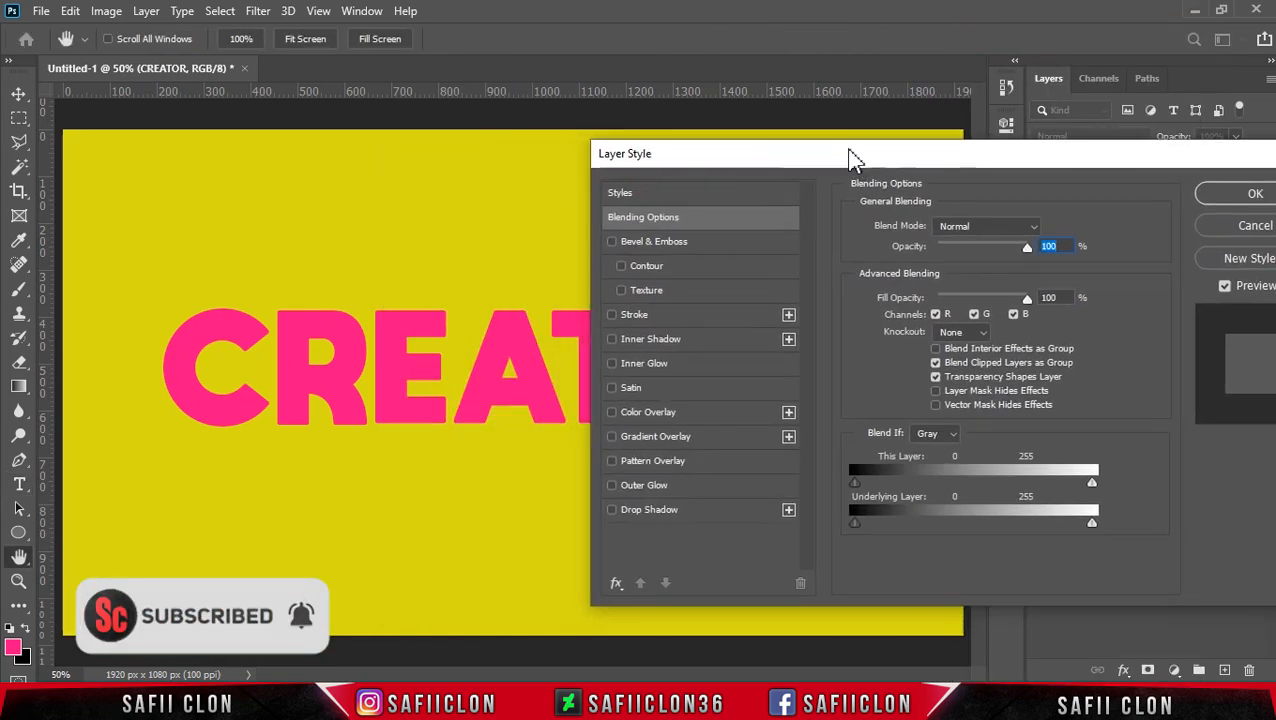
key(ctrl+plus)
key(ctrl+plus)
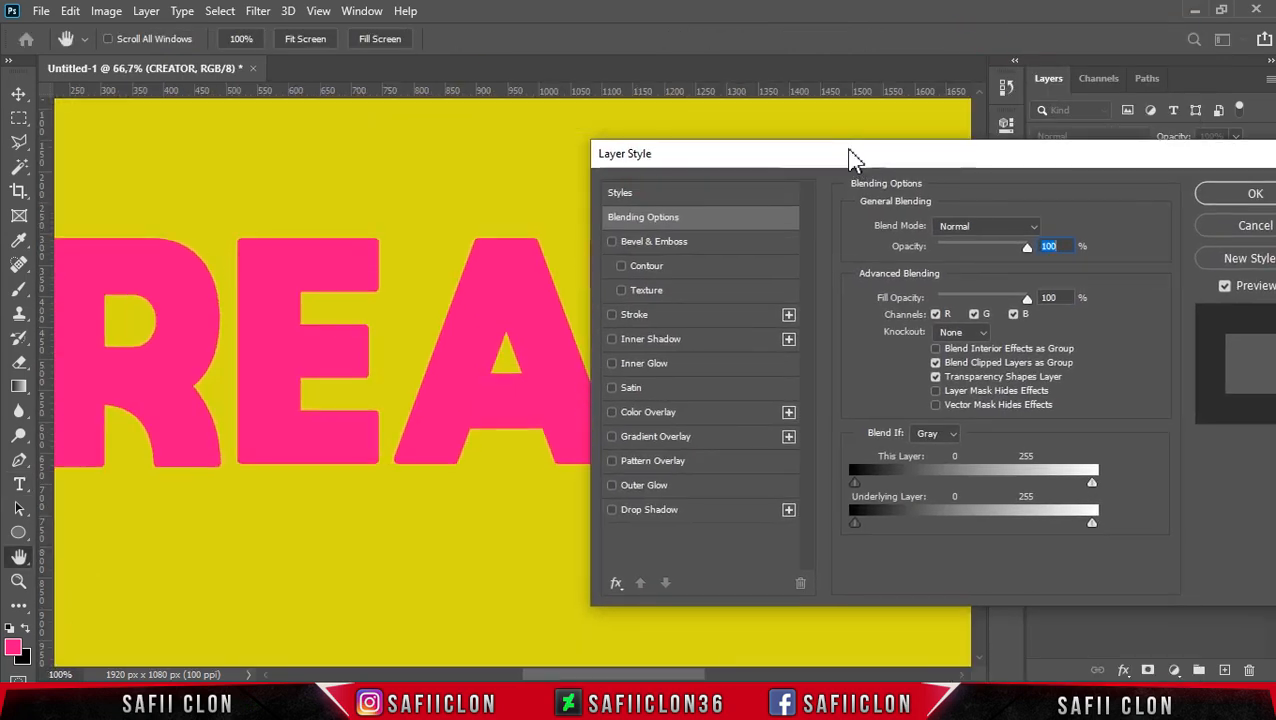
drag(678, 680, 622, 677)
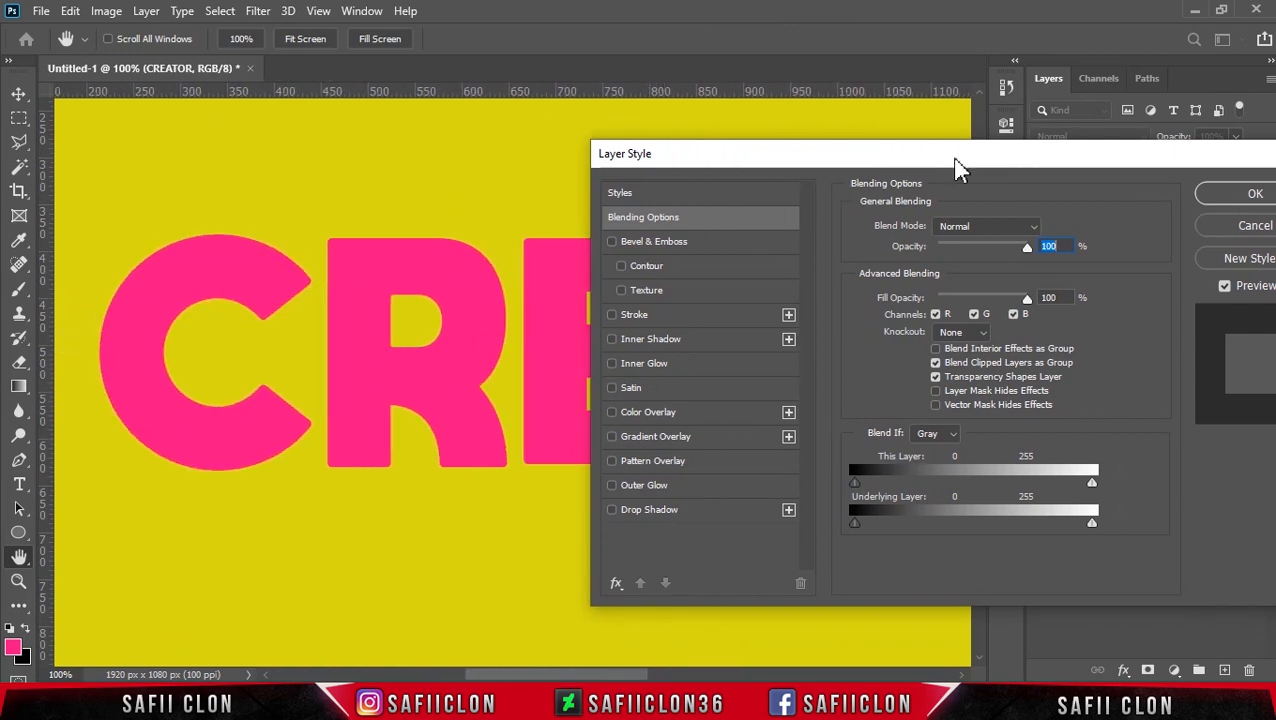
click(978, 92)
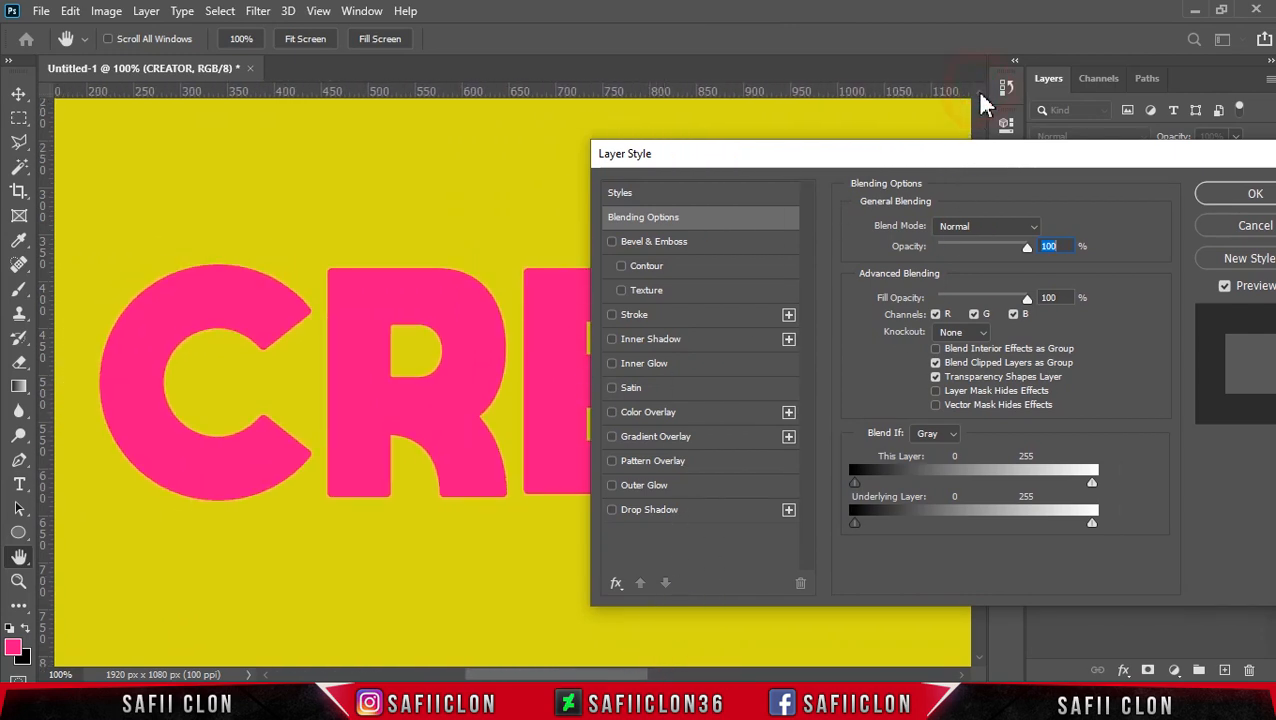
click(673, 346)
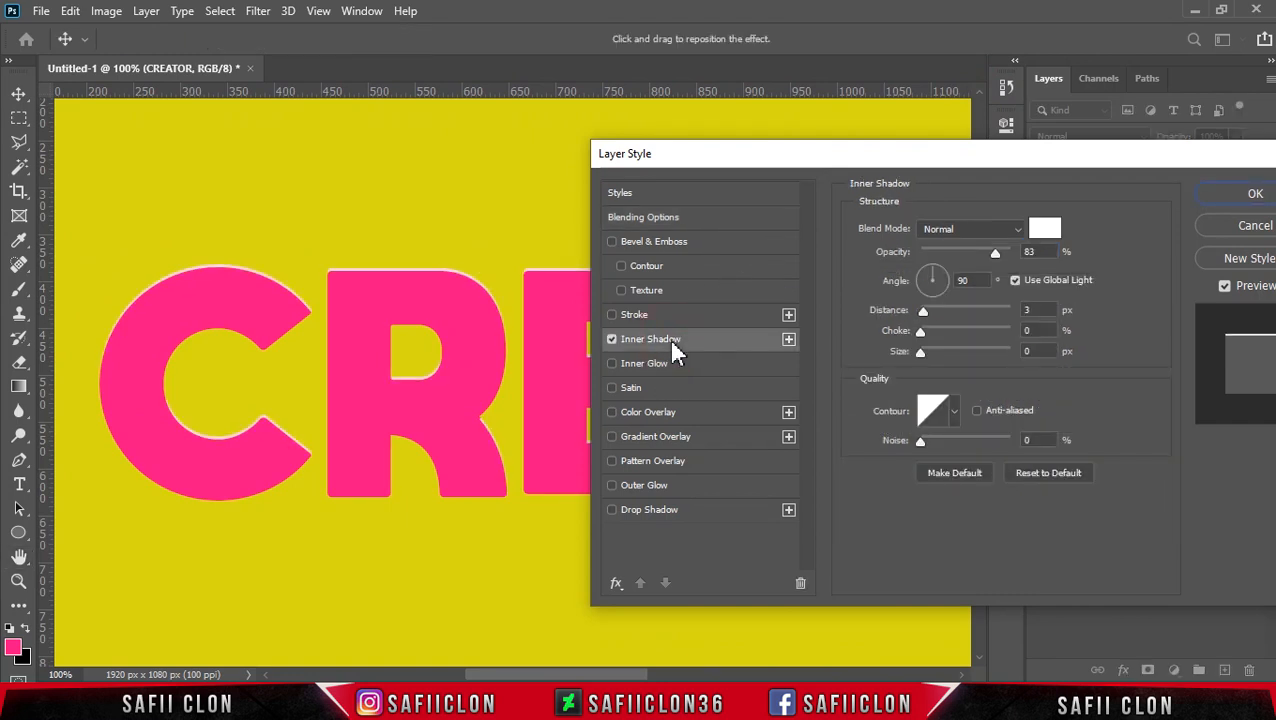
click(1000, 229)
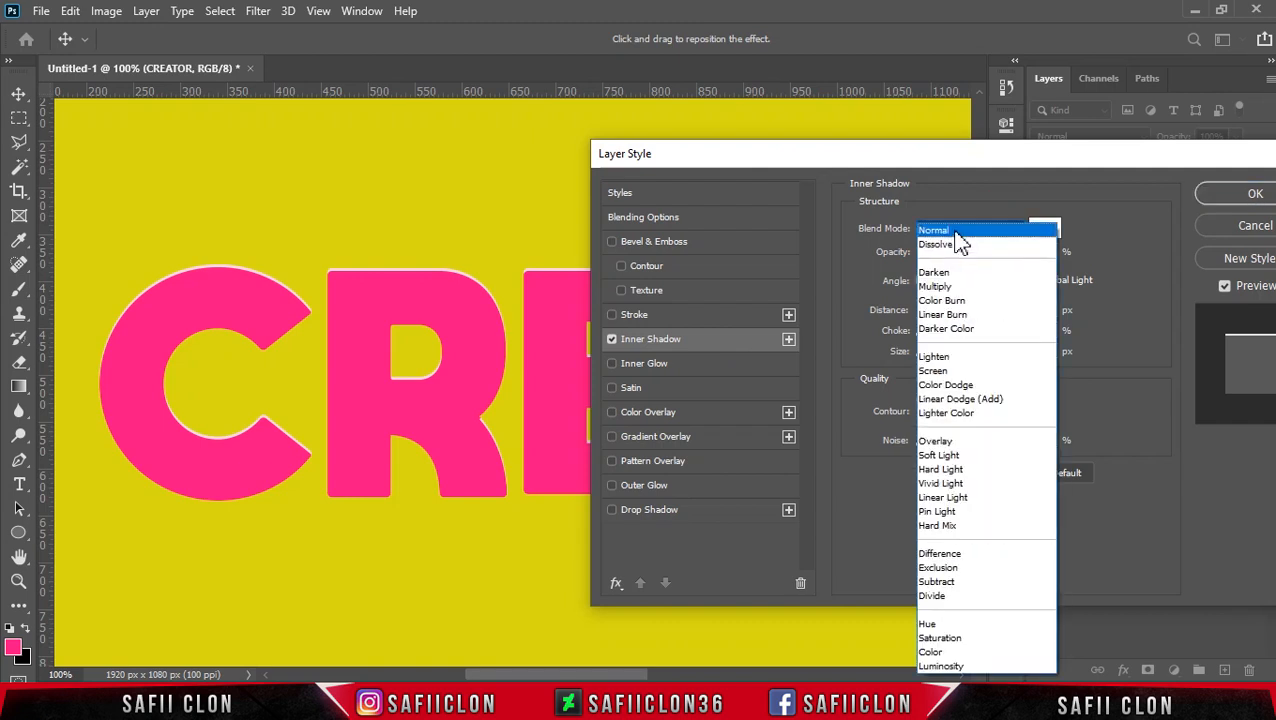
click(955, 232)
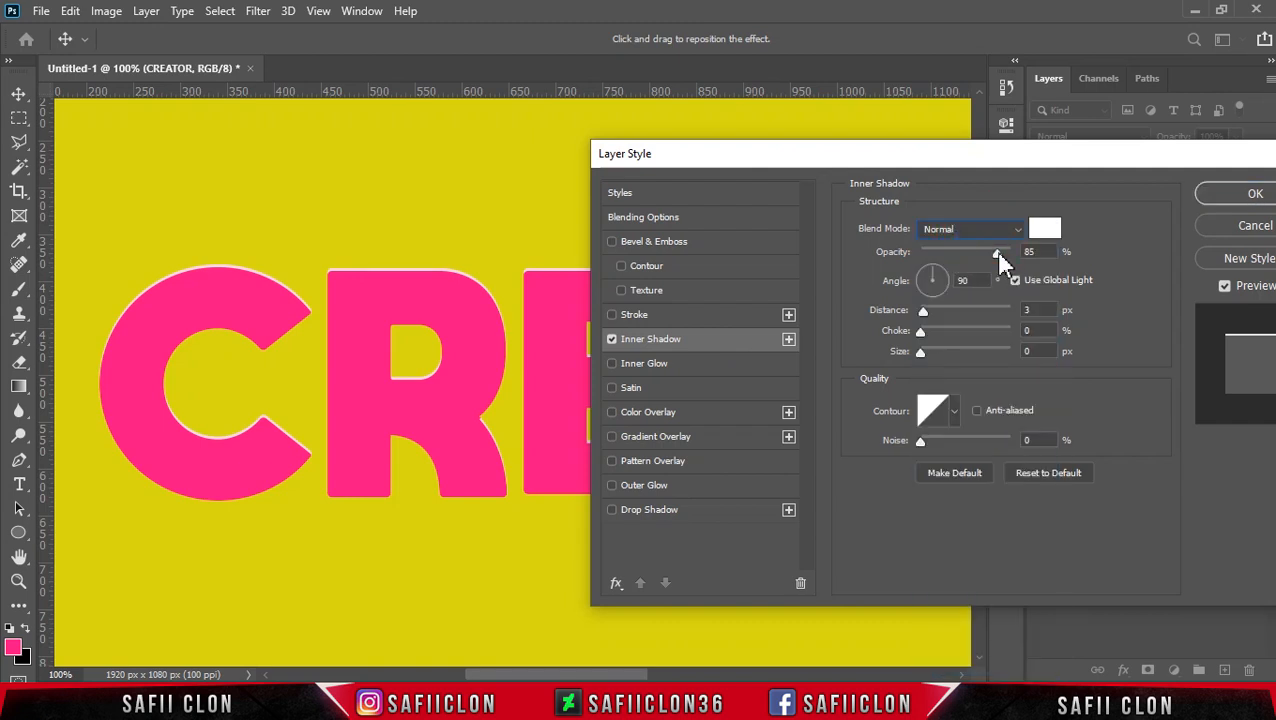
click(997, 253)
Step: Set the inner shadow's color to #960647
click(1044, 229)
drag(1110, 454, 1082, 454)
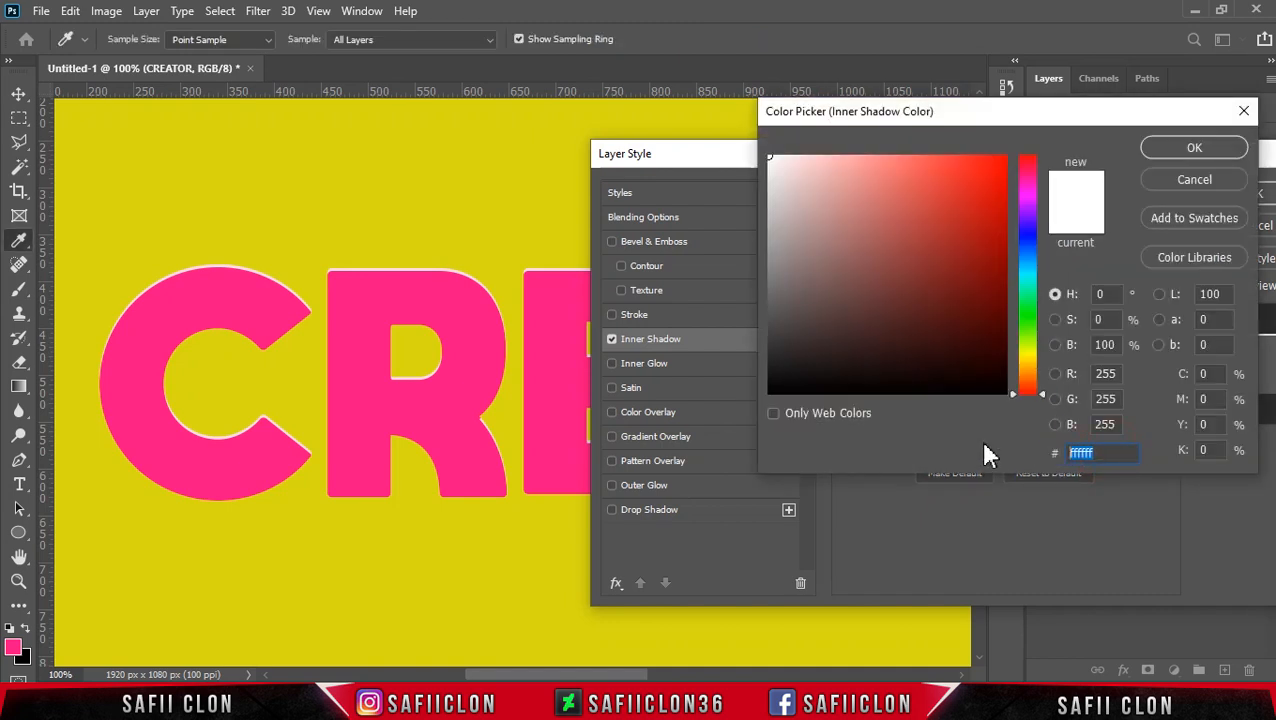
text(96)
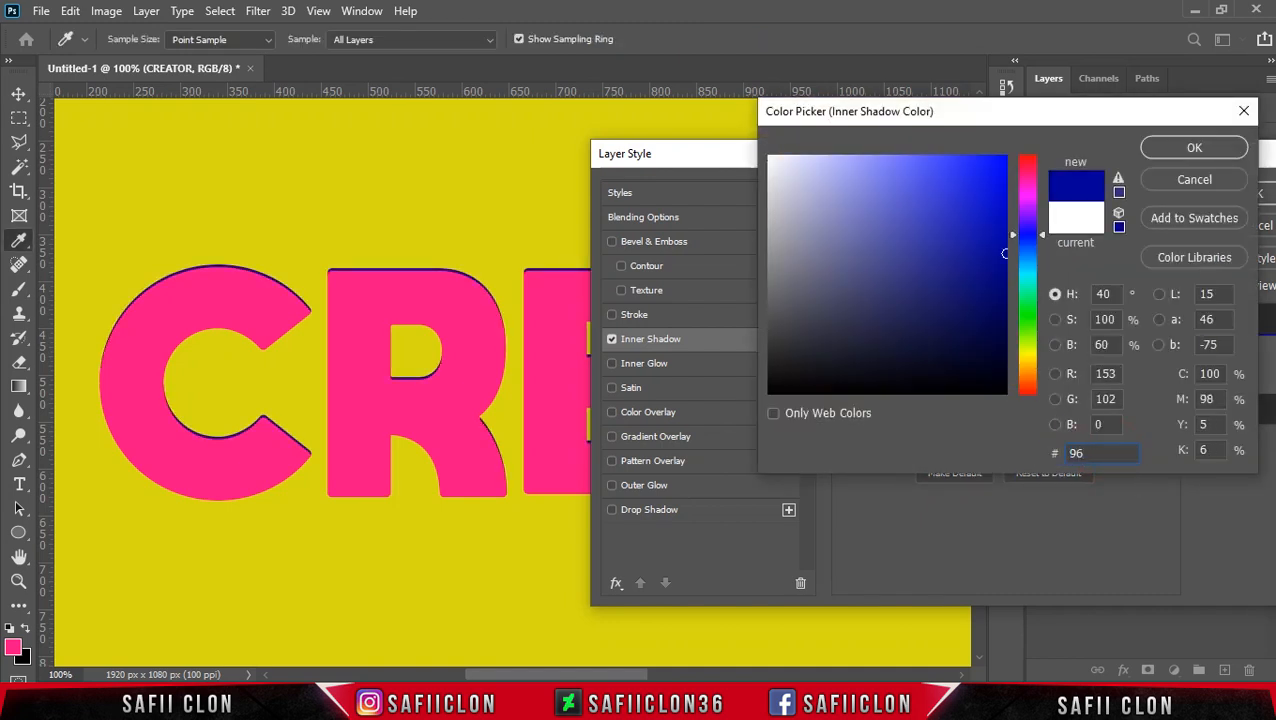
text(0647)
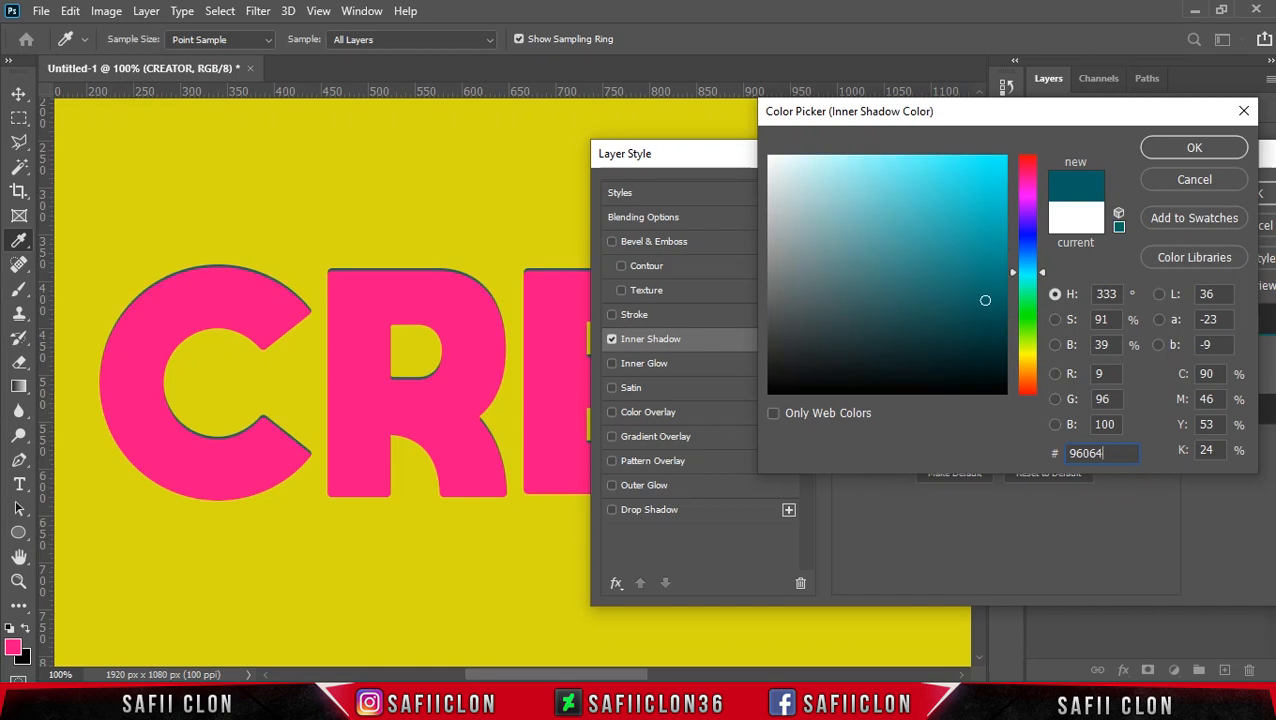
double_click(1110, 452)
click(1190, 147)
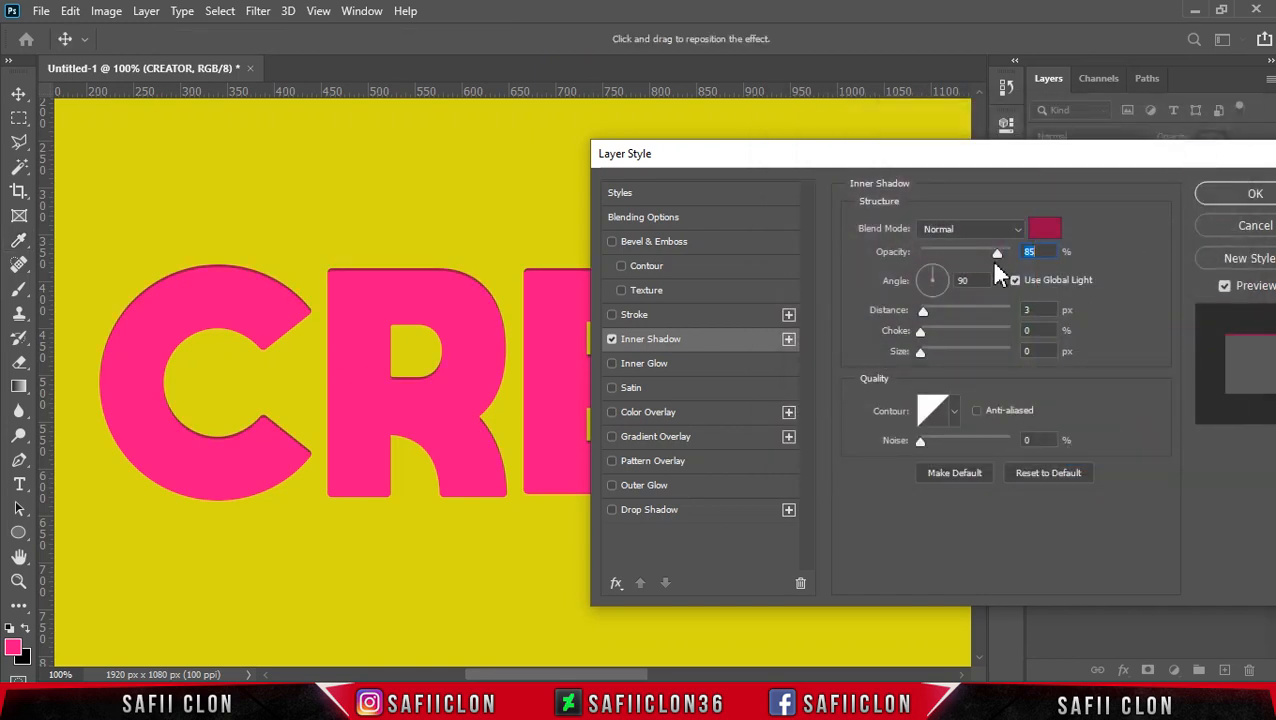
Step: Adjust the inner shadow to a 161° angle, 24 px distance, 17% choke and 10 px size
drag(927, 311, 930, 284)
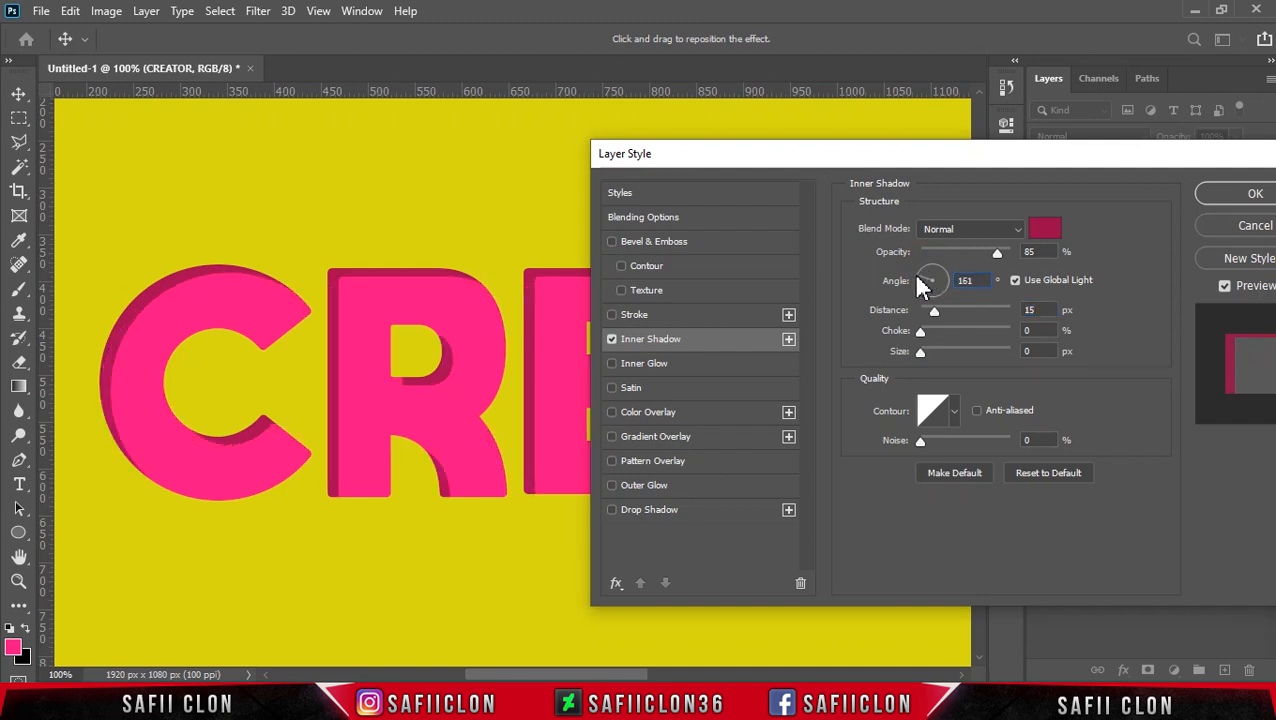
mouse_move(933, 309)
mouse_down()
mouse_move(950, 313)
mouse_move(937, 334)
mouse_up()
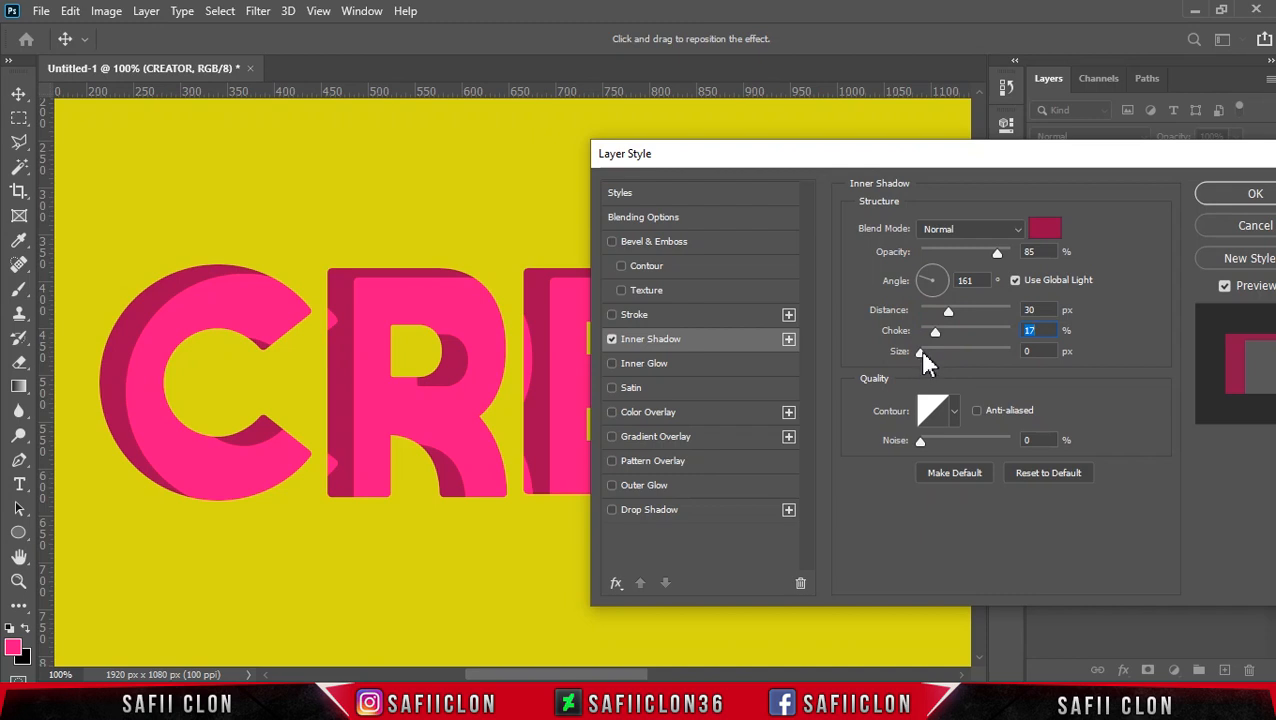
drag(922, 351, 944, 311)
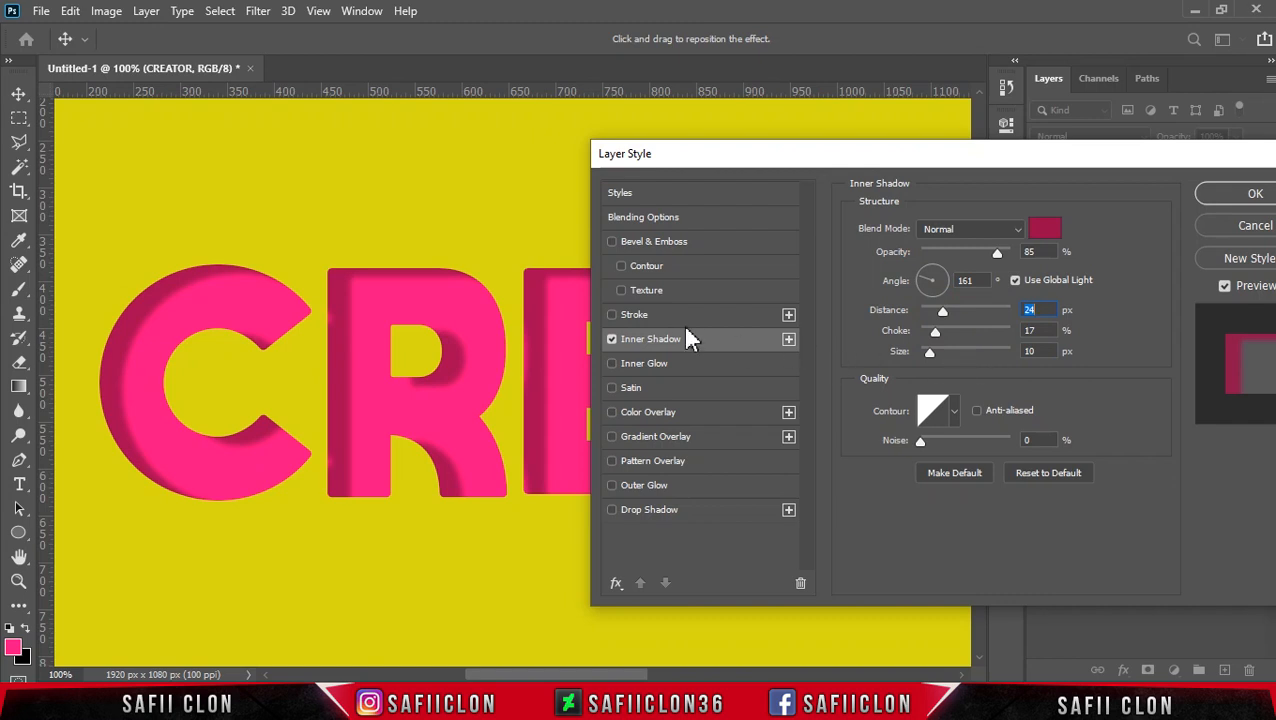
Step: Add a Drop Shadow with Normal blend mode, color #7b9005, 100% opacity, 21 px distance, 8% spread and 3 px size to the text
click(682, 514)
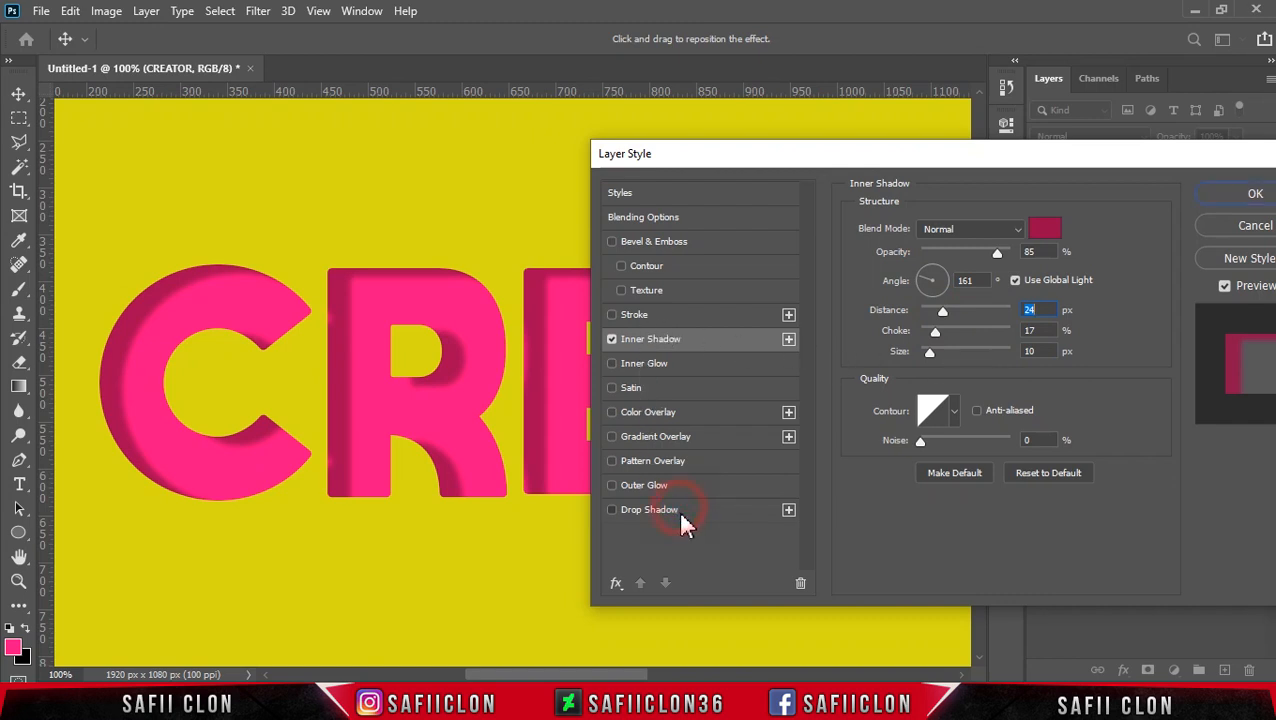
click(975, 229)
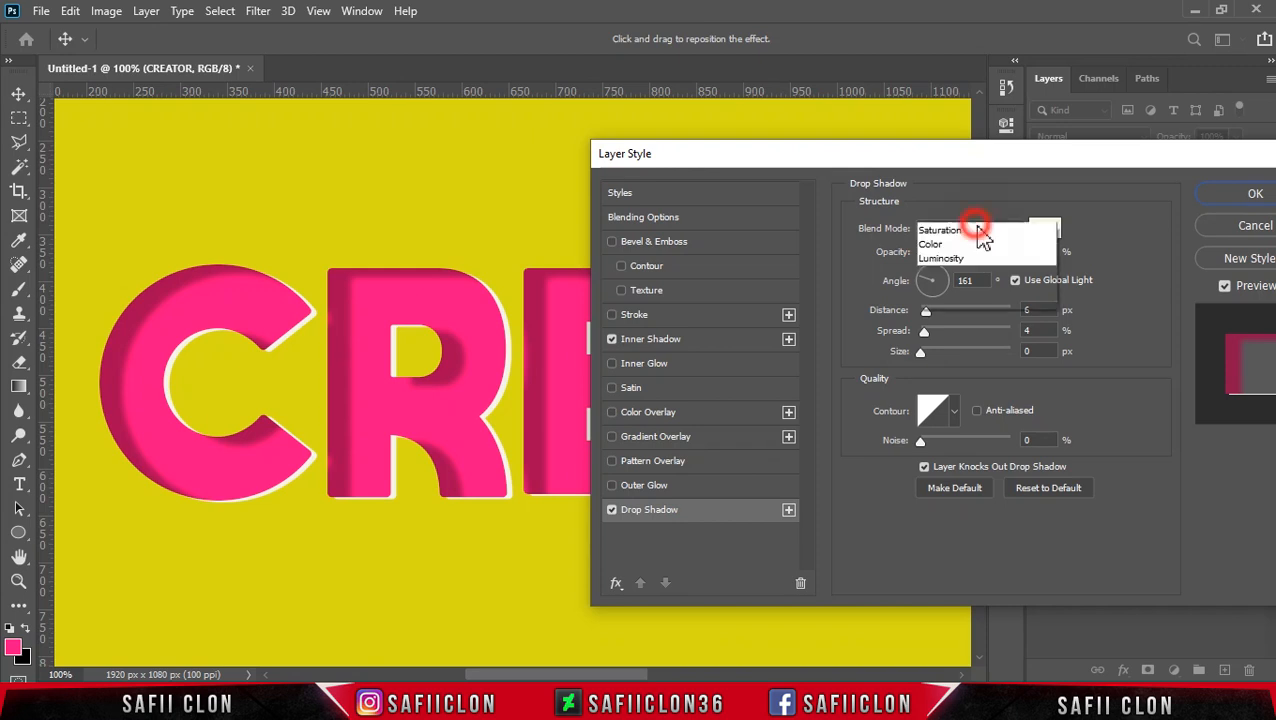
click(950, 231)
click(1044, 229)
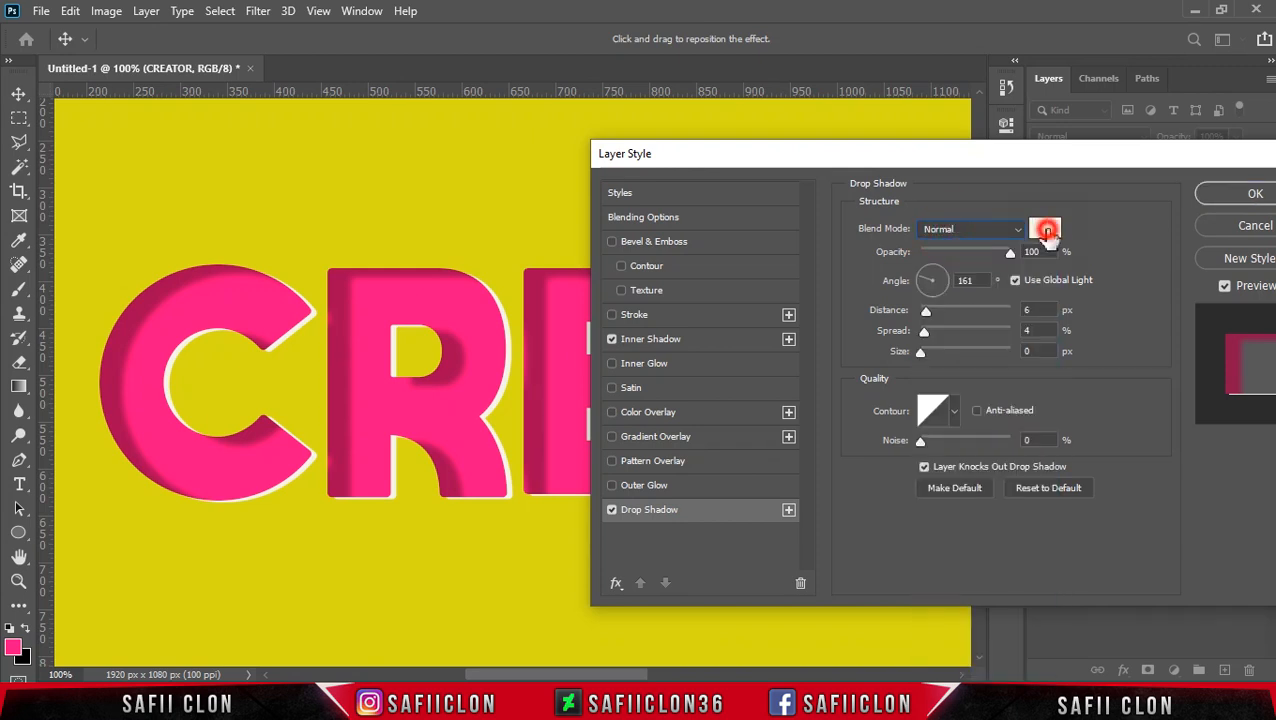
drag(1110, 455, 1055, 455)
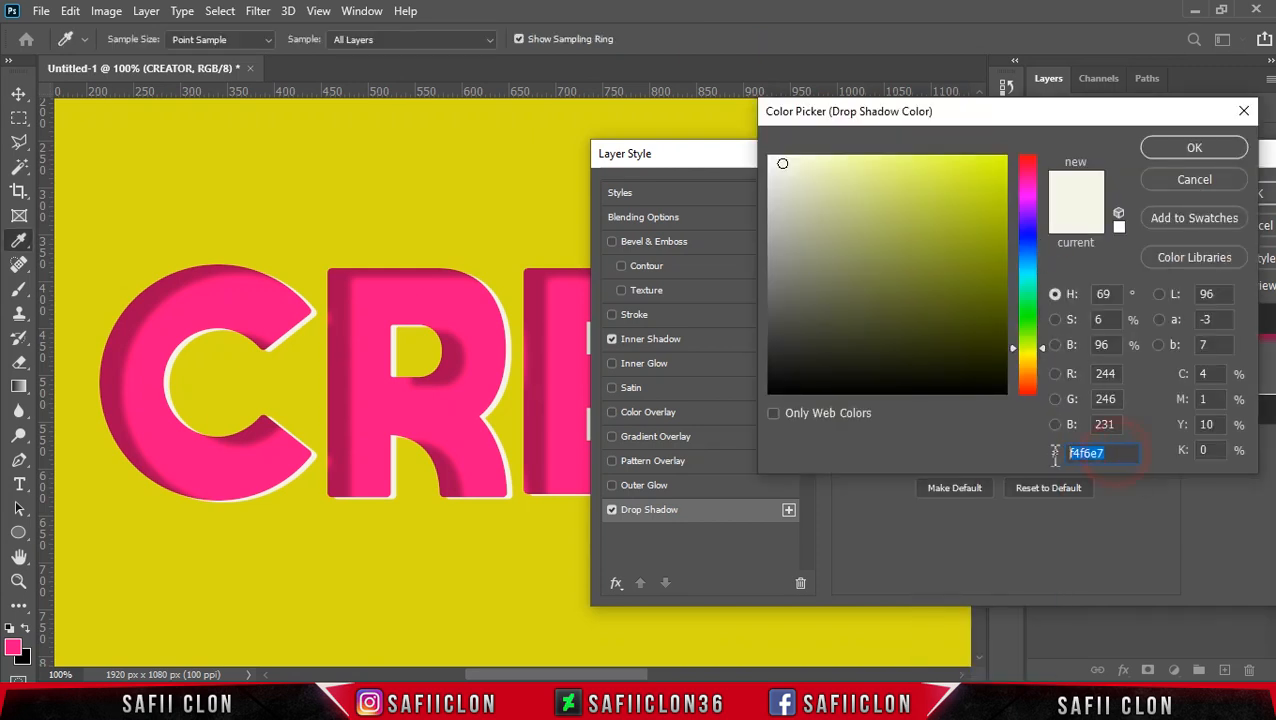
text(7b)
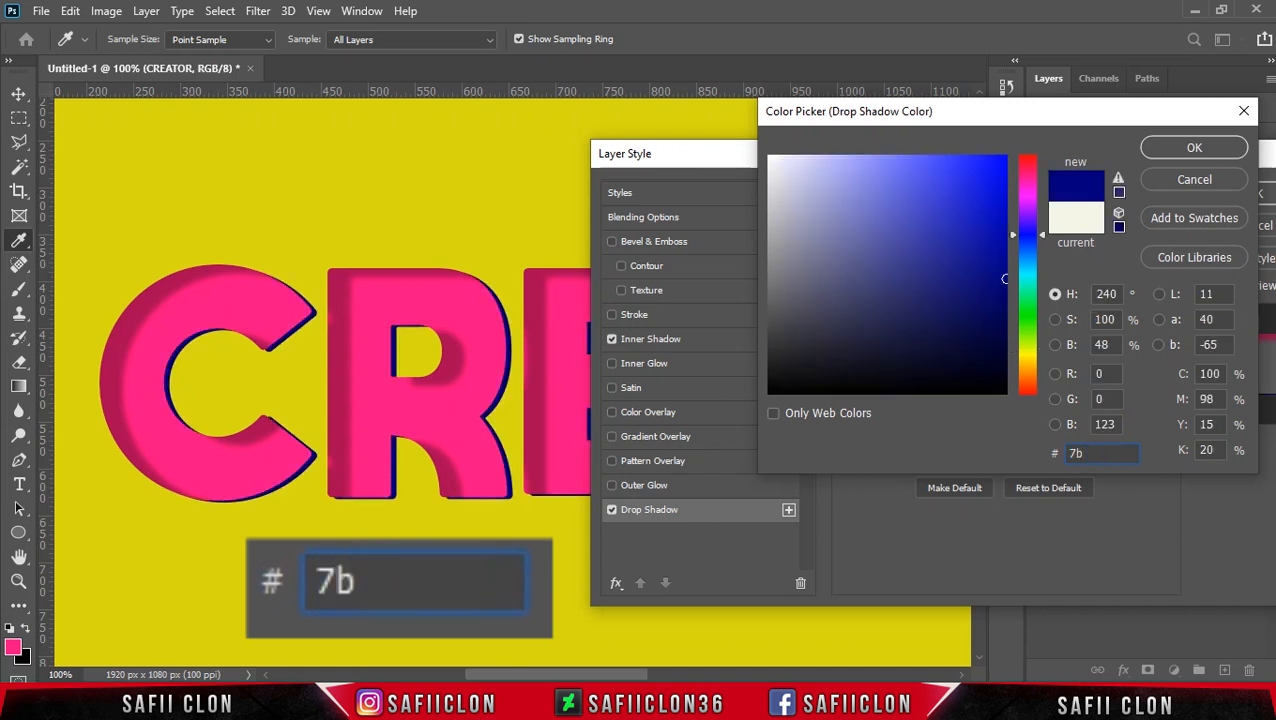
text(9005)
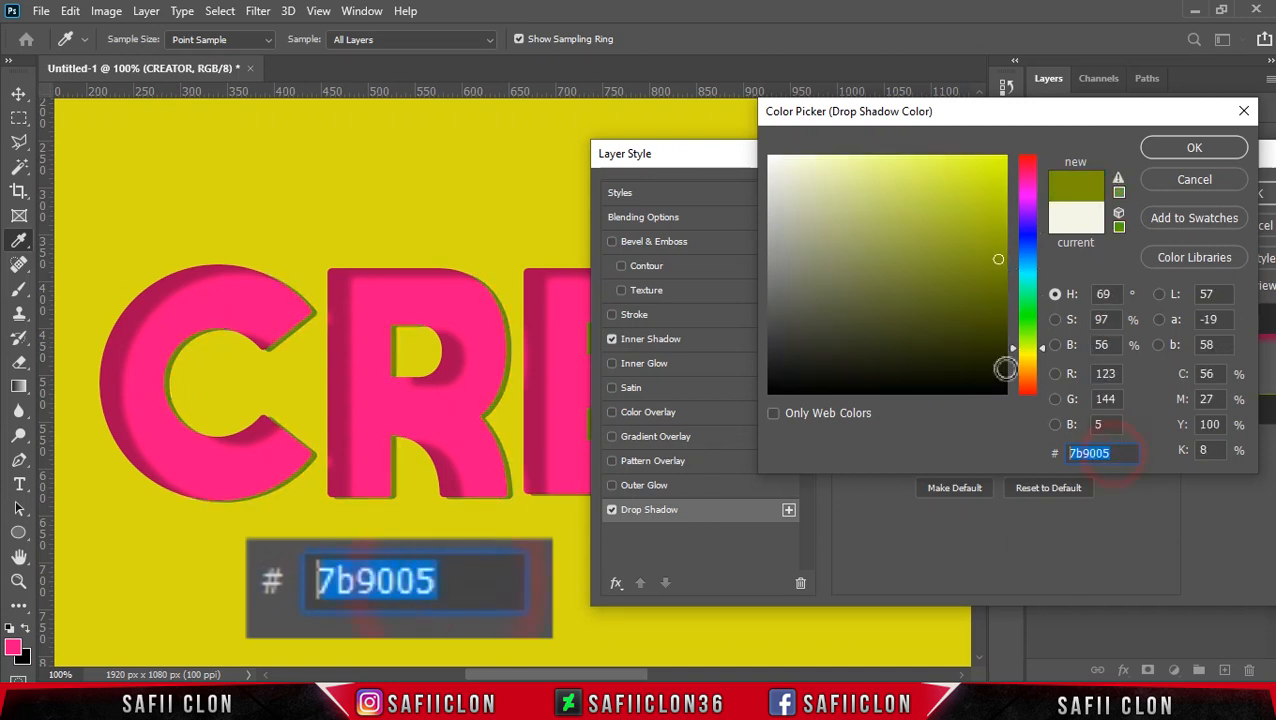
click(1170, 149)
click(1010, 254)
drag(926, 310, 924, 350)
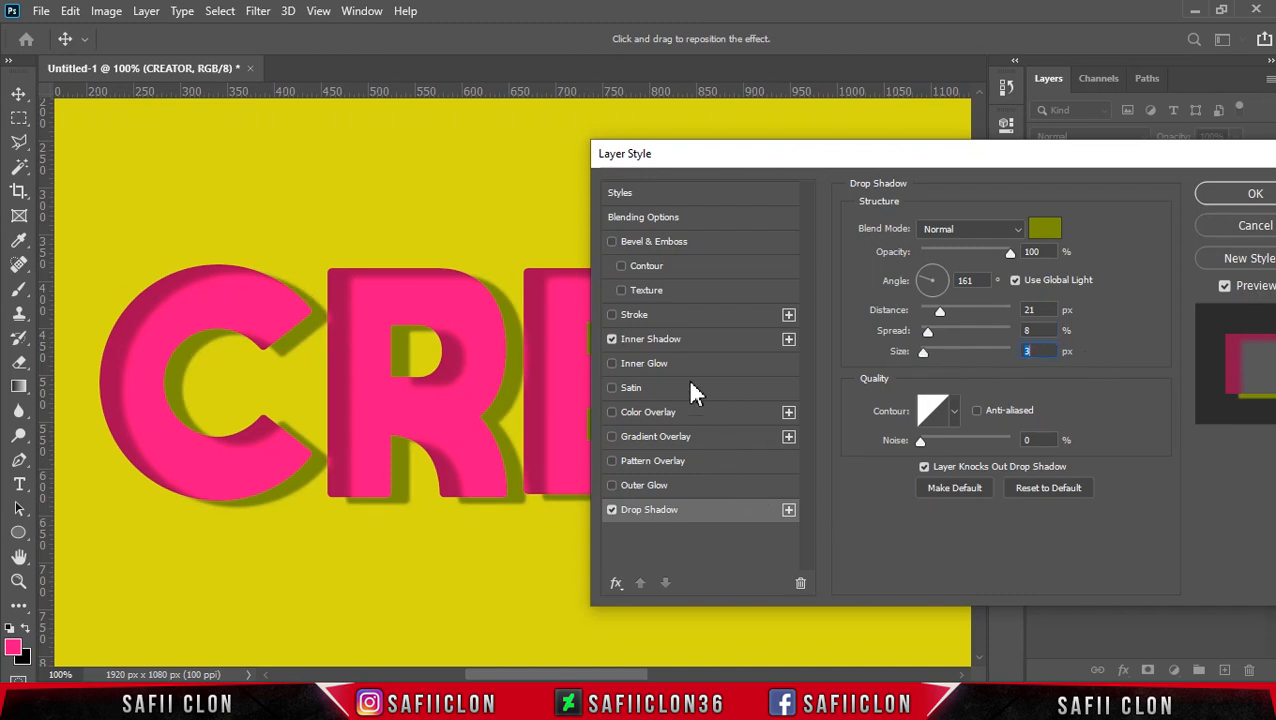
Step: Add a Stroke effect to the CREATOR text with a solid white (#ffffff) color fill
click(650, 319)
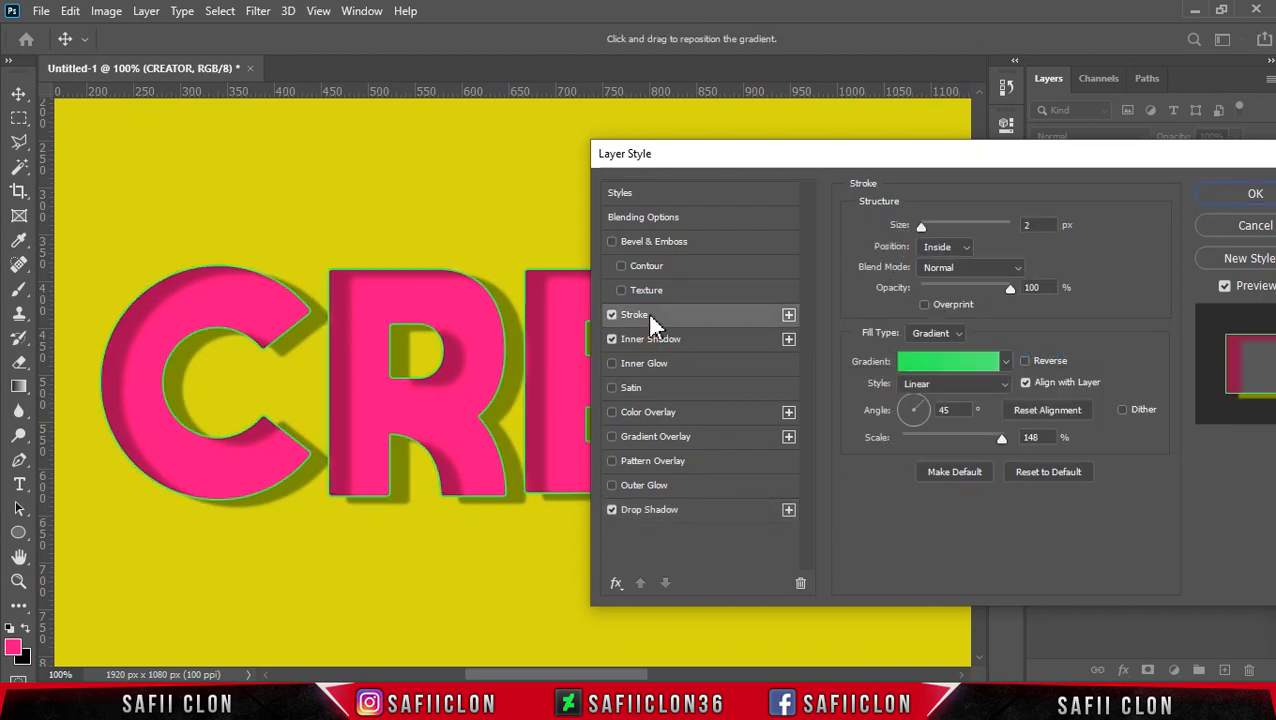
click(957, 333)
click(930, 357)
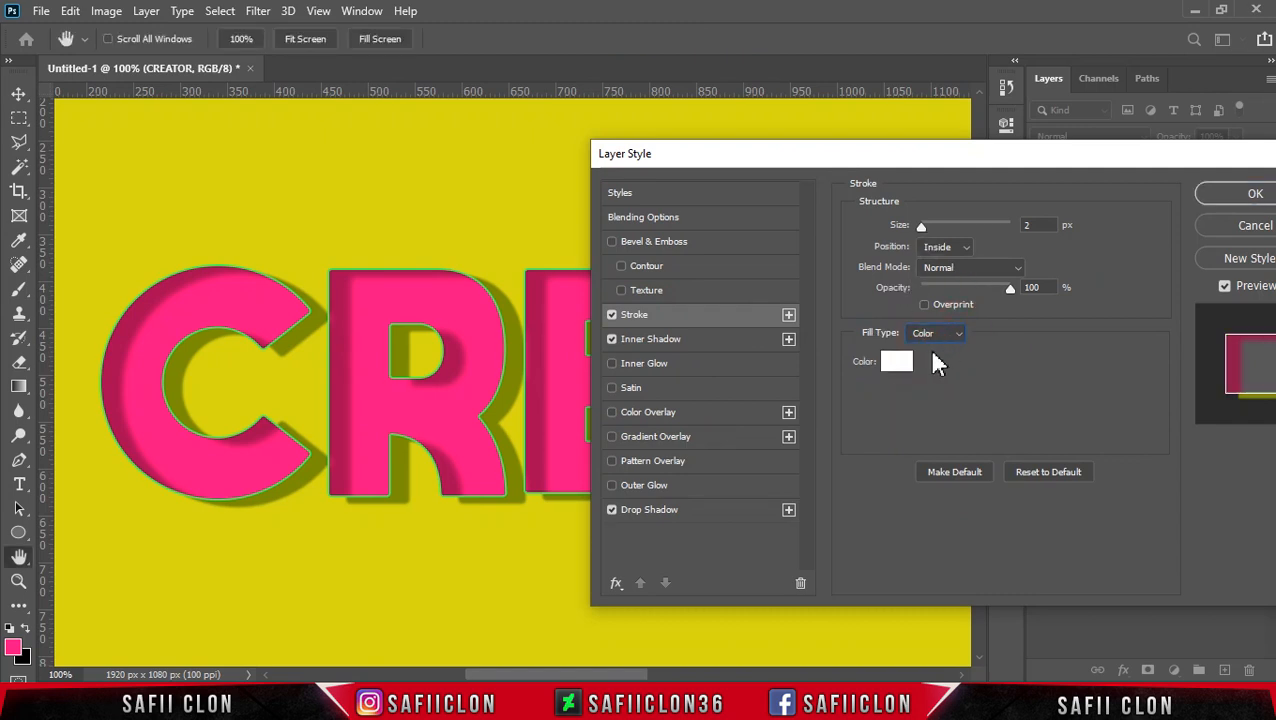
click(897, 361)
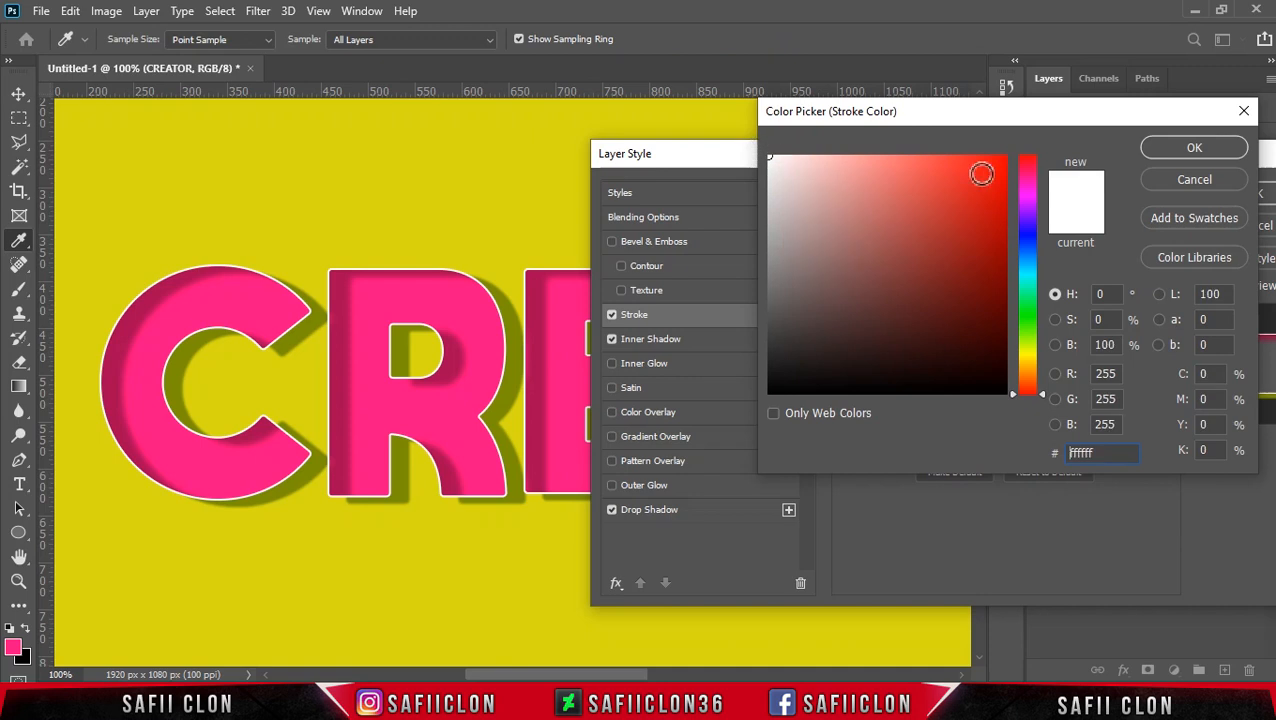
click(1160, 147)
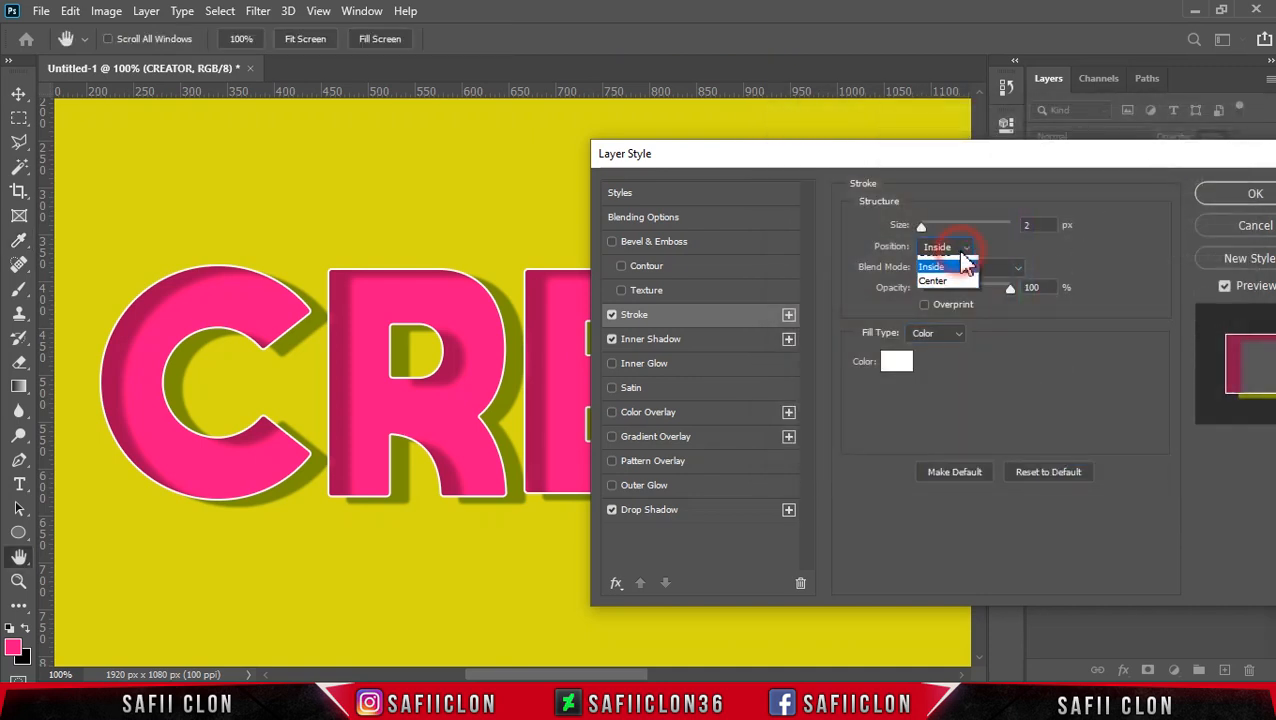
Step: Position the white stroke inside the letters and set its size to 9 px
click(952, 266)
drag(923, 228, 928, 228)
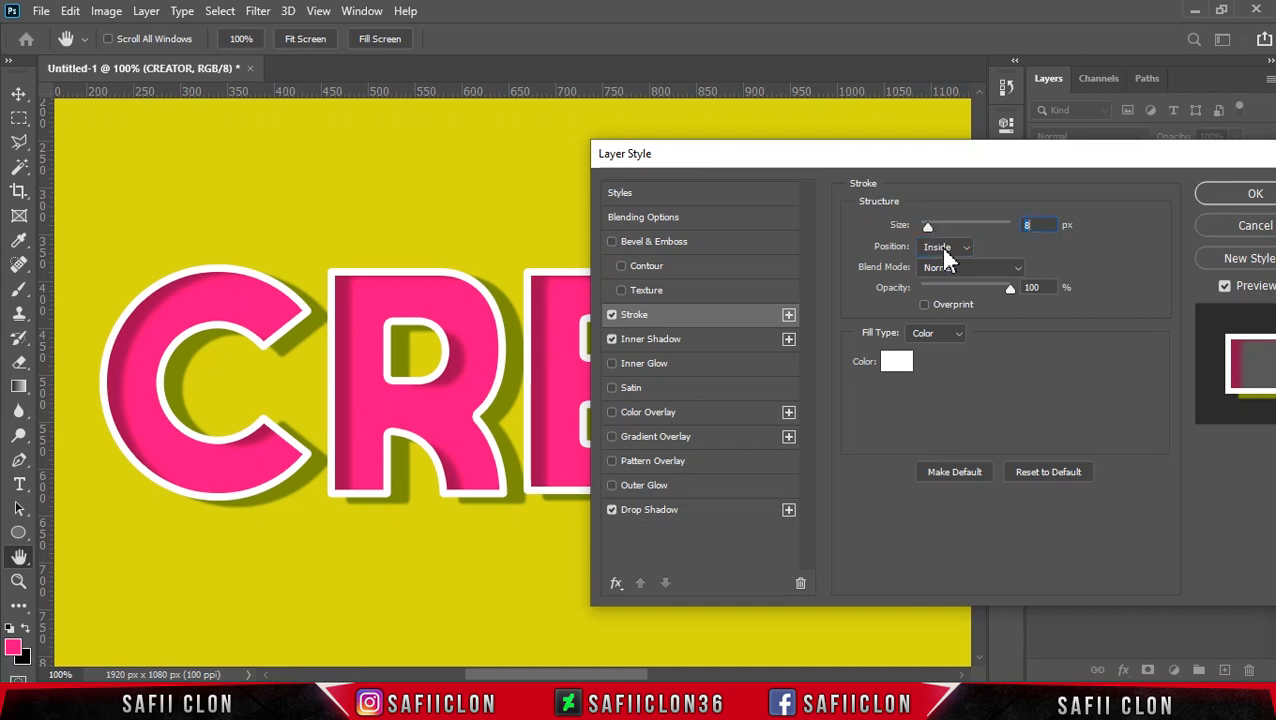
text(9)
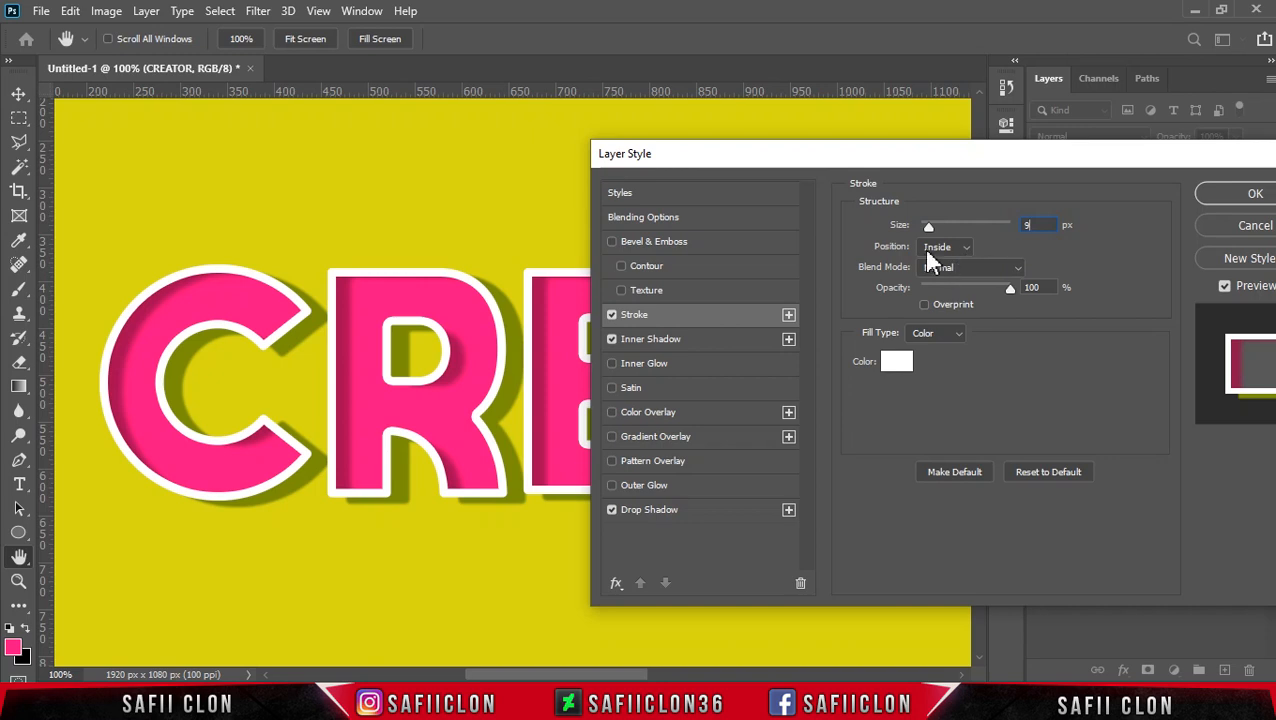
Step: Add a second Drop Shadow effect to the CREATOR text and select the upper of the two
click(716, 507)
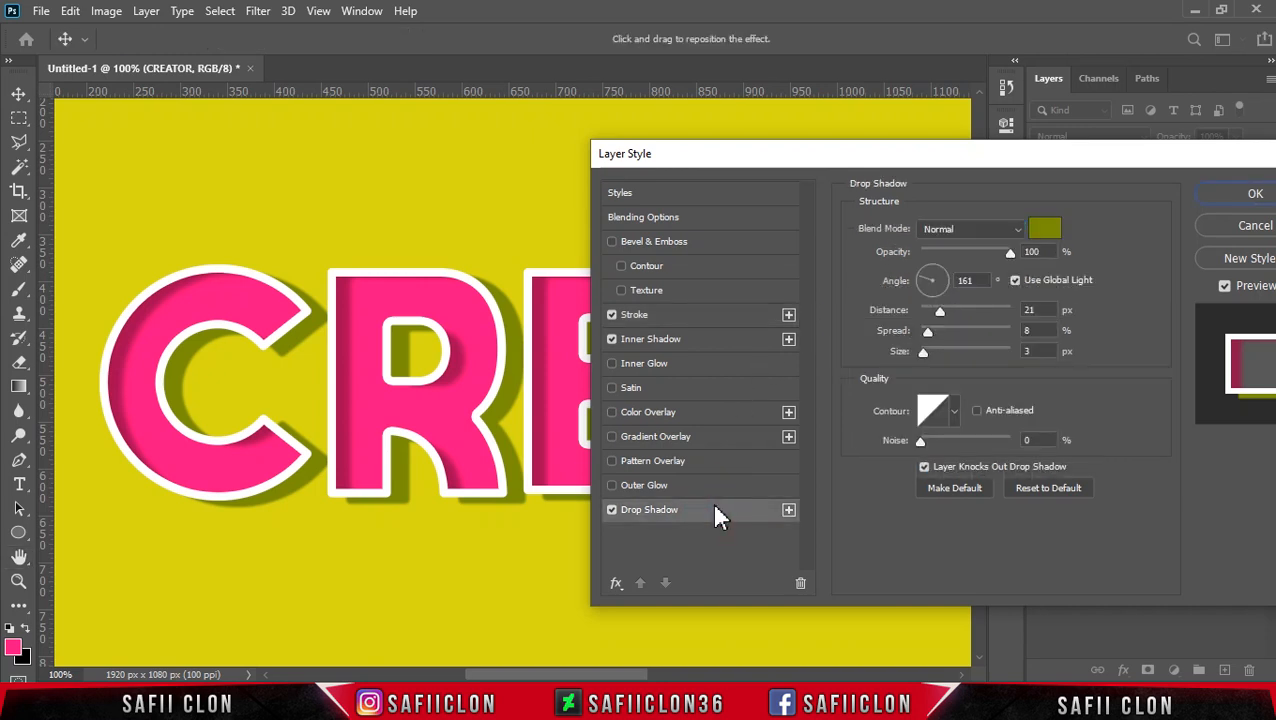
click(788, 511)
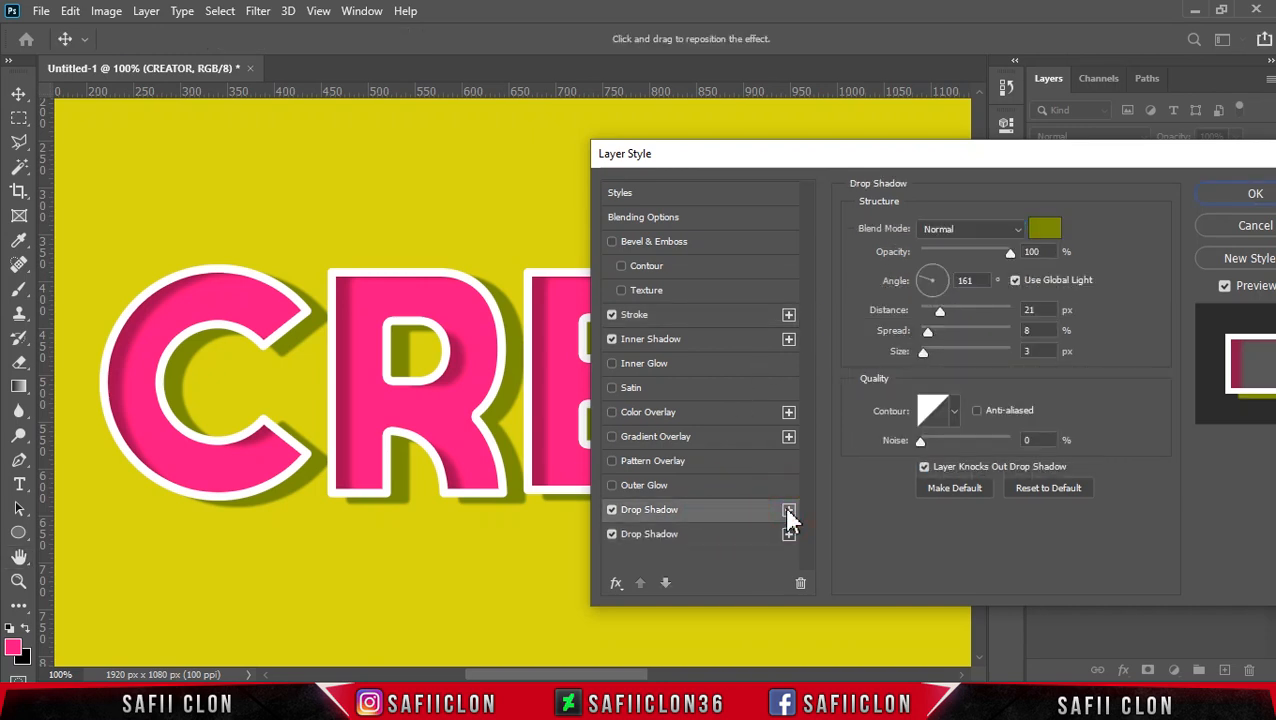
click(735, 512)
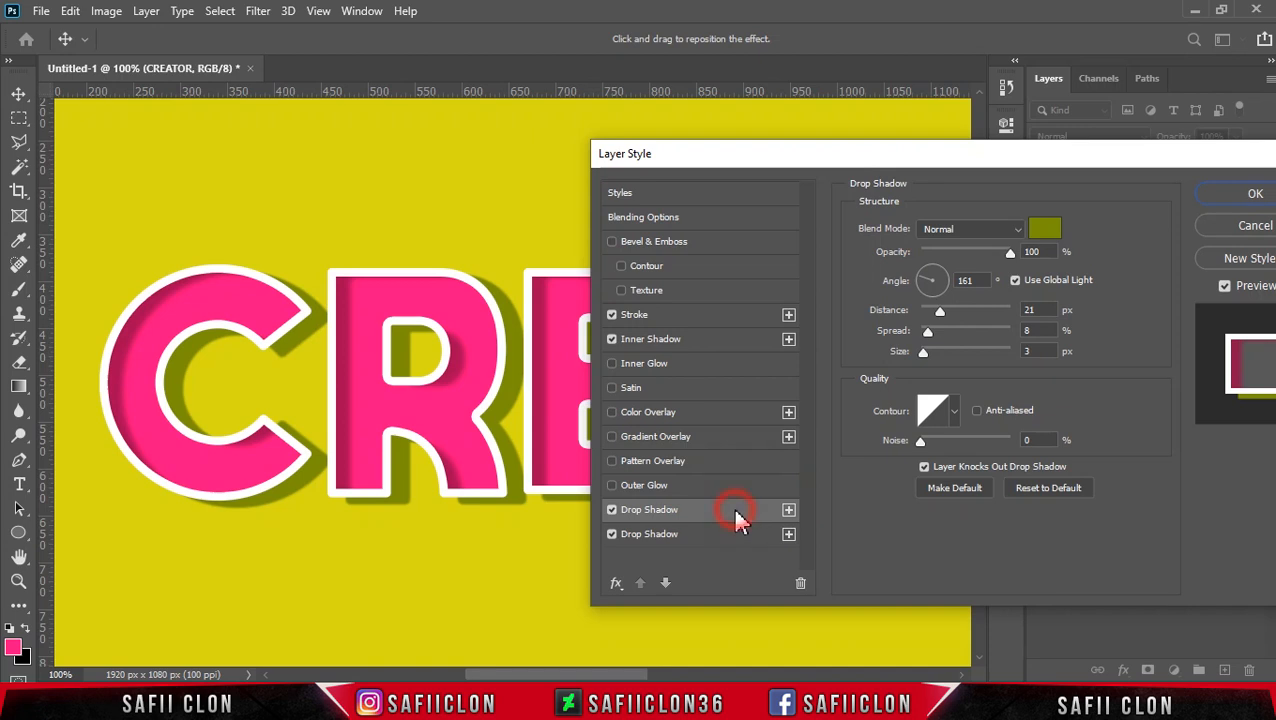
Step: Set the upper drop shadow's color to #363f06
click(1060, 232)
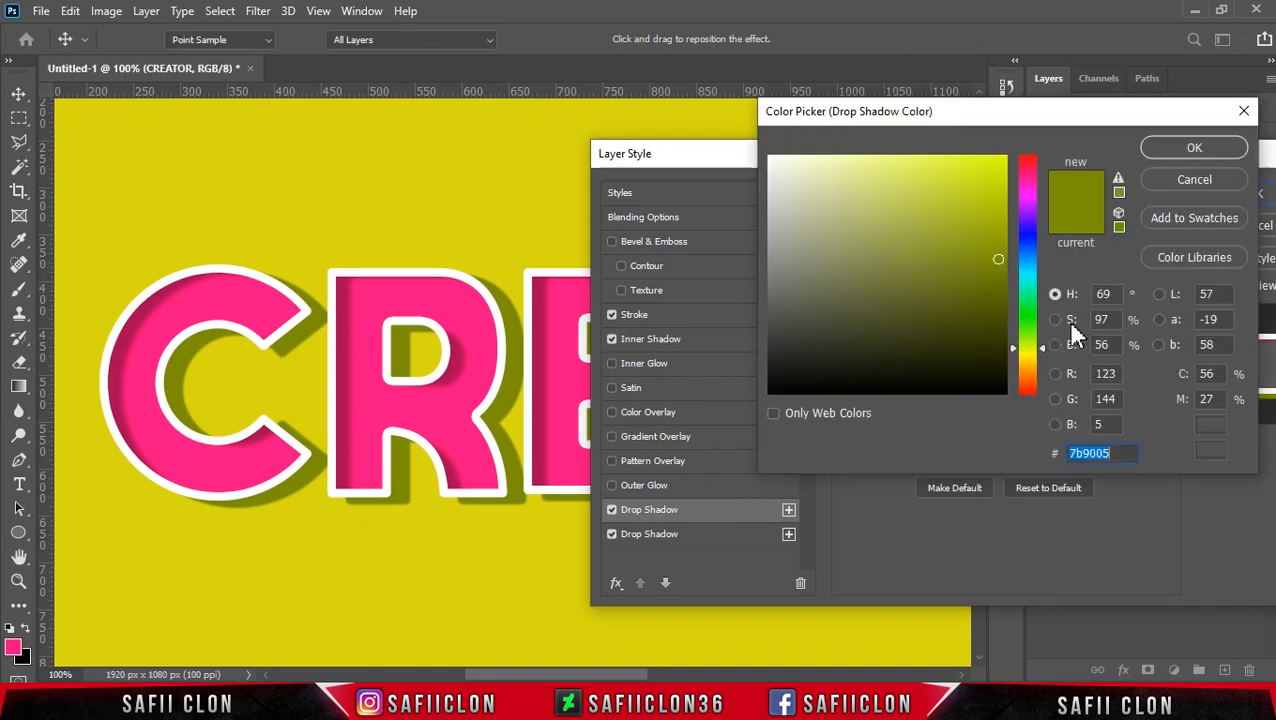
drag(1115, 453, 1055, 455)
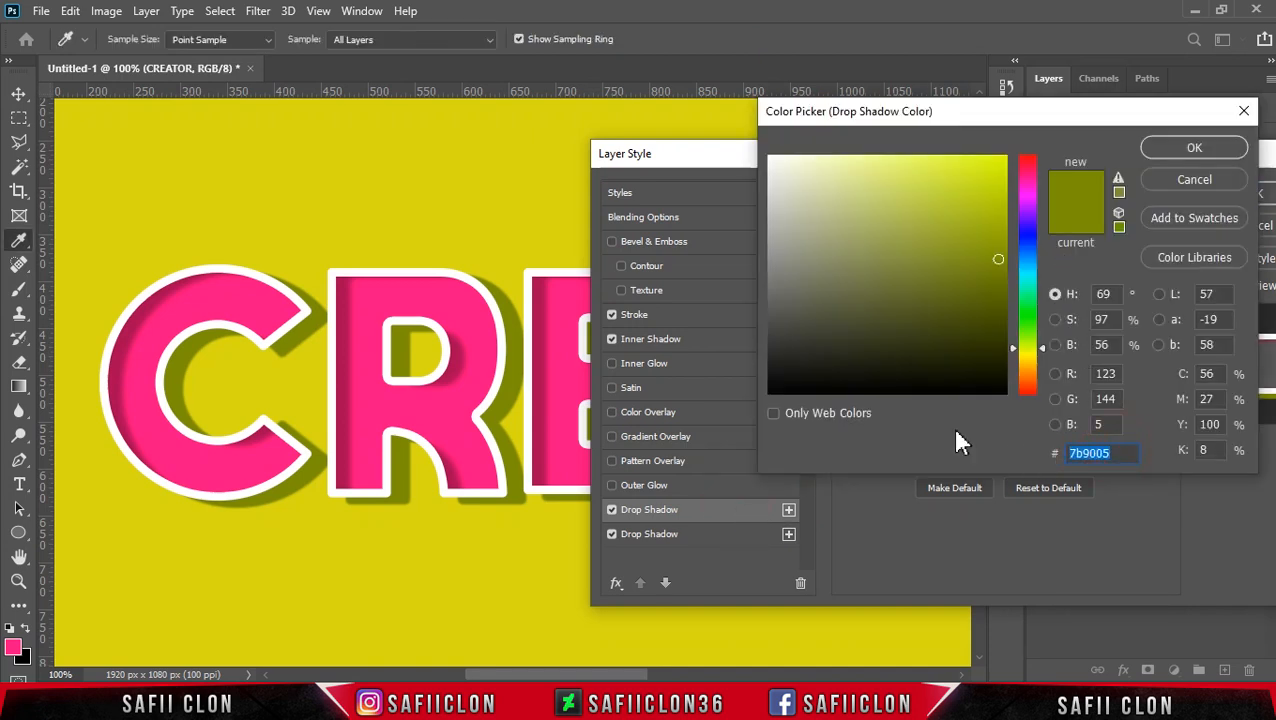
text(36)
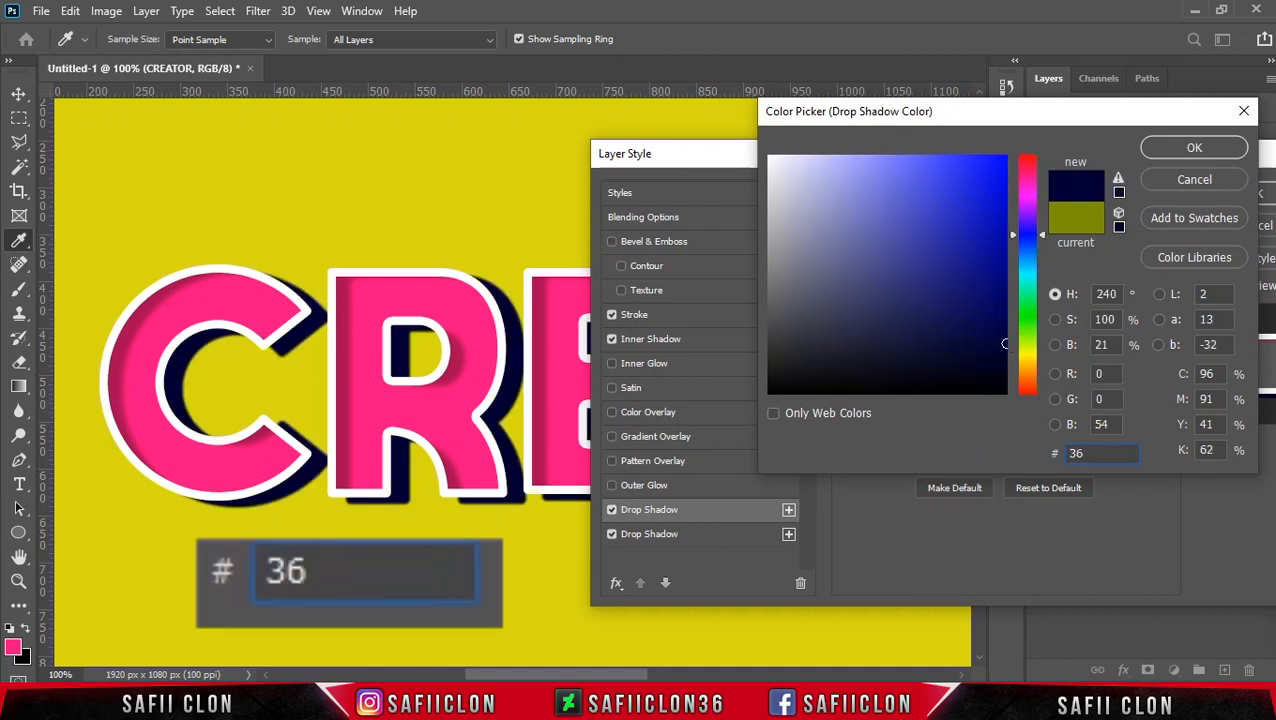
text(3f0)
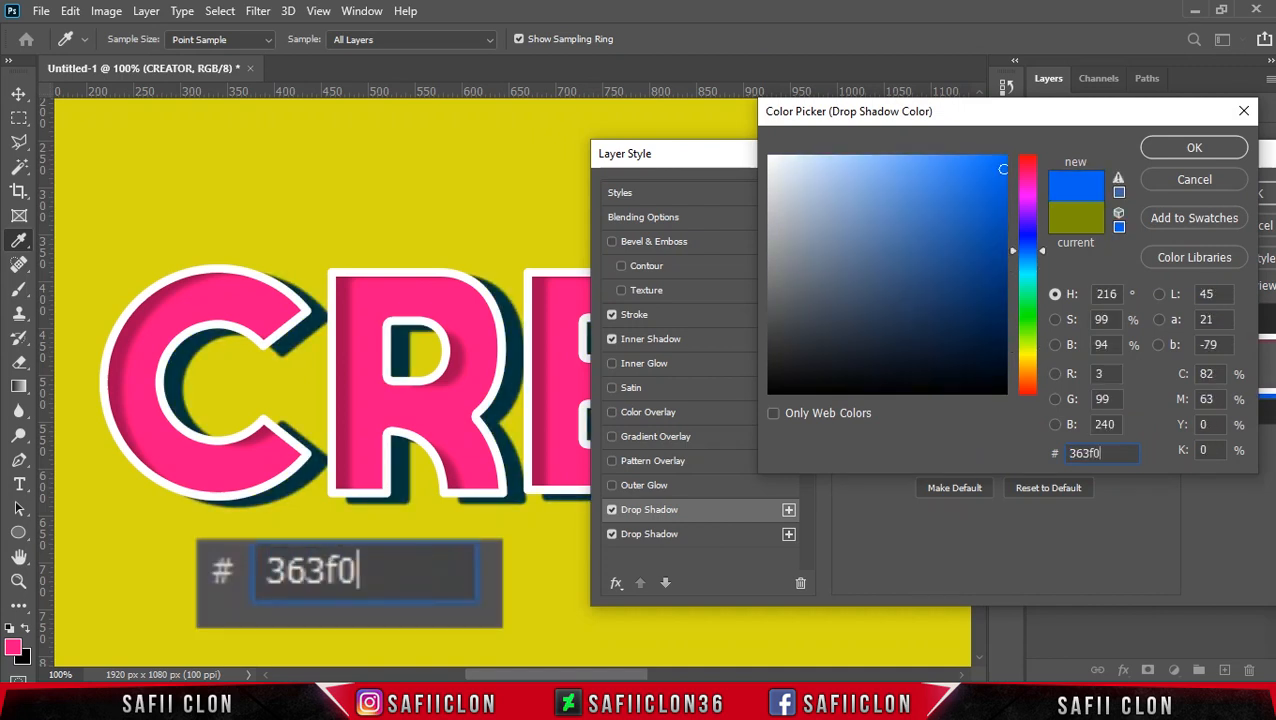
text(6)
double_click(1097, 453)
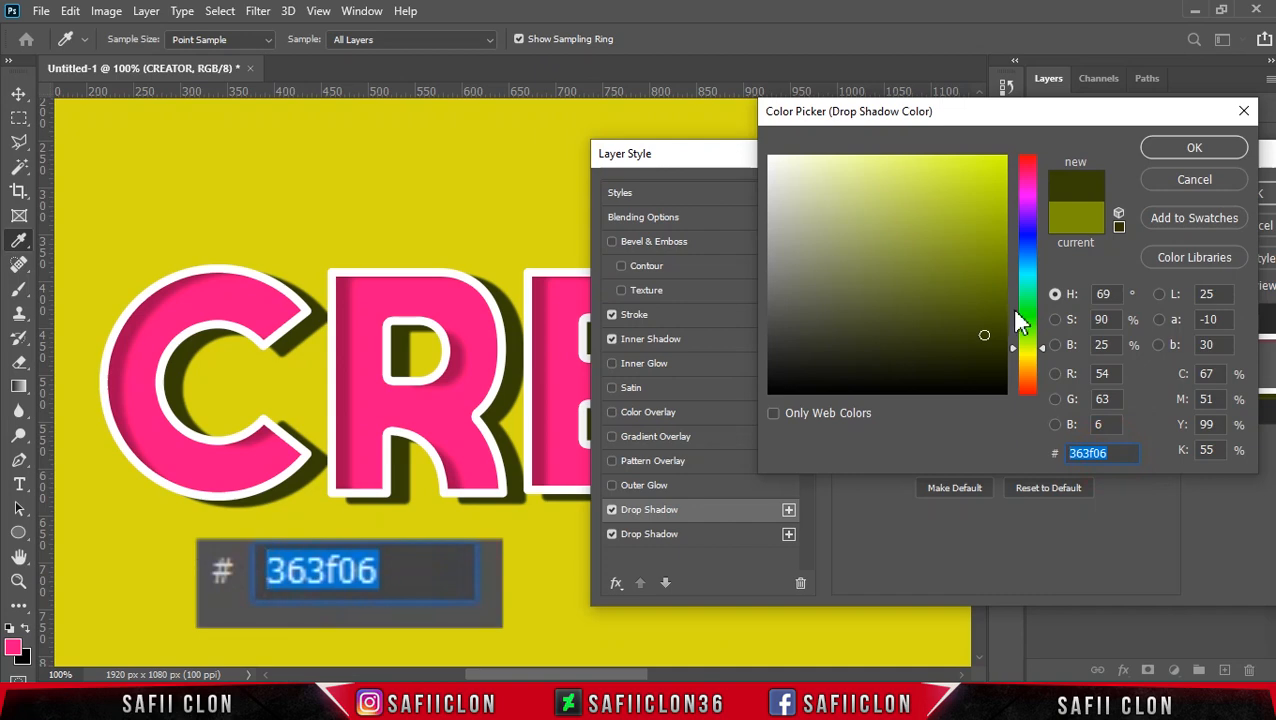
click(1167, 147)
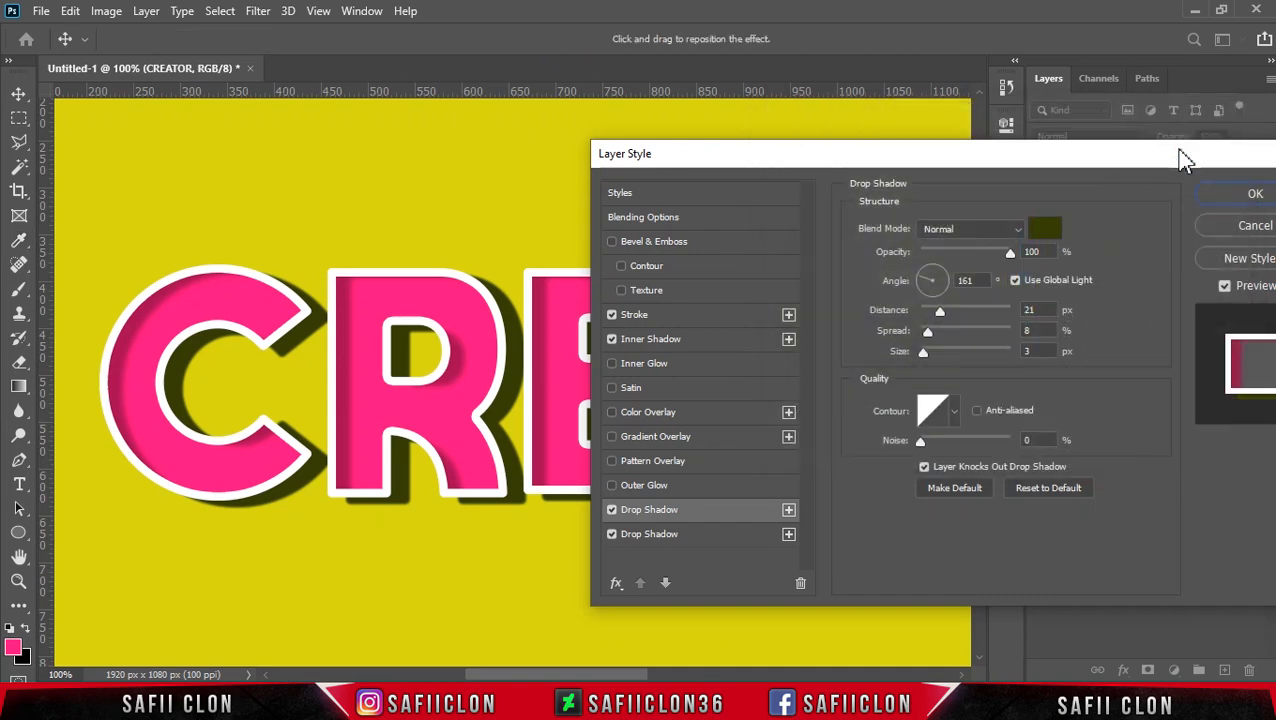
Step: Disable global light for the upper drop shadow, set angle 148°, distance 9 px, spread 3%, size 27 px and noise 5%, and apply the layer style
click(1015, 281)
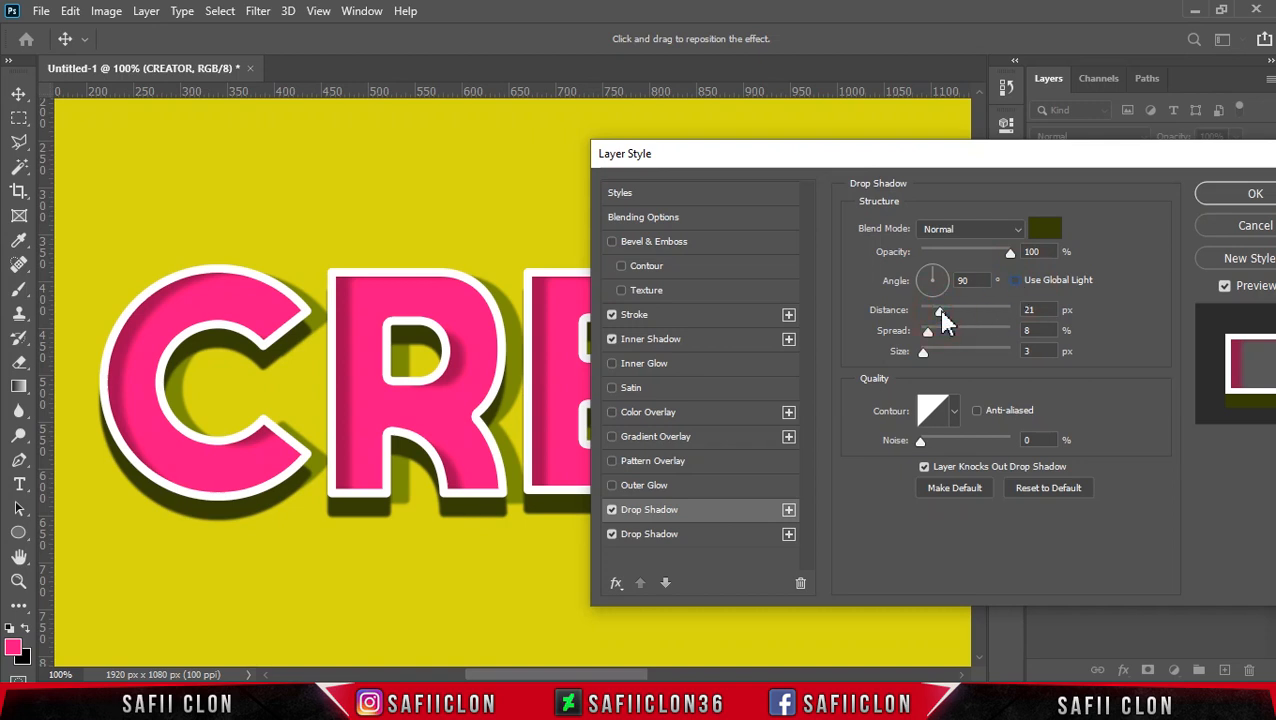
drag(940, 311, 937, 352)
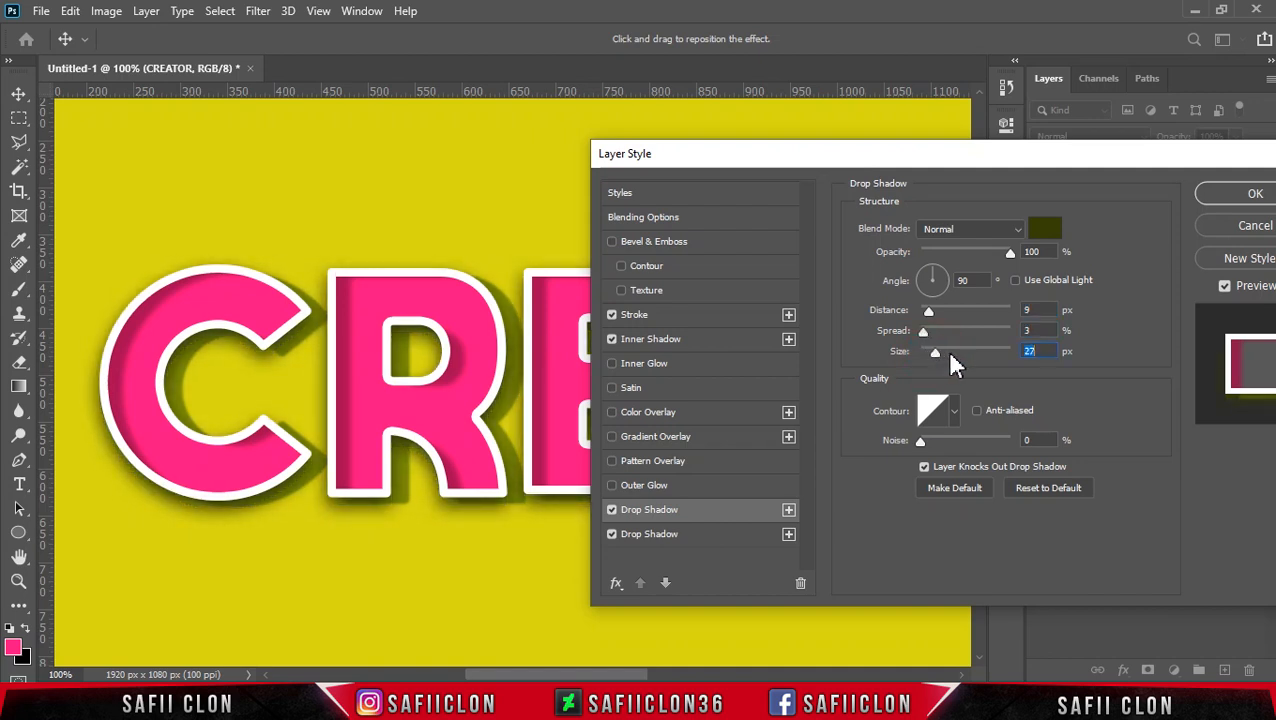
click(930, 280)
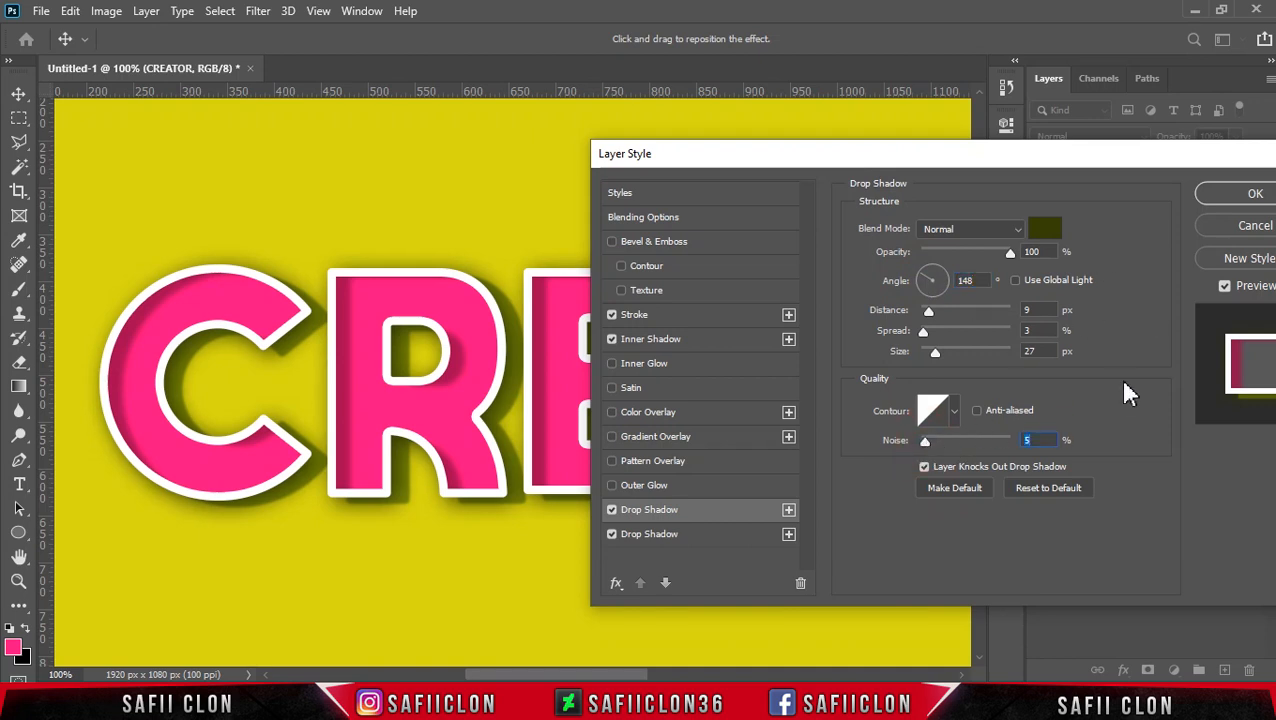
drag(1143, 172, 865, 159)
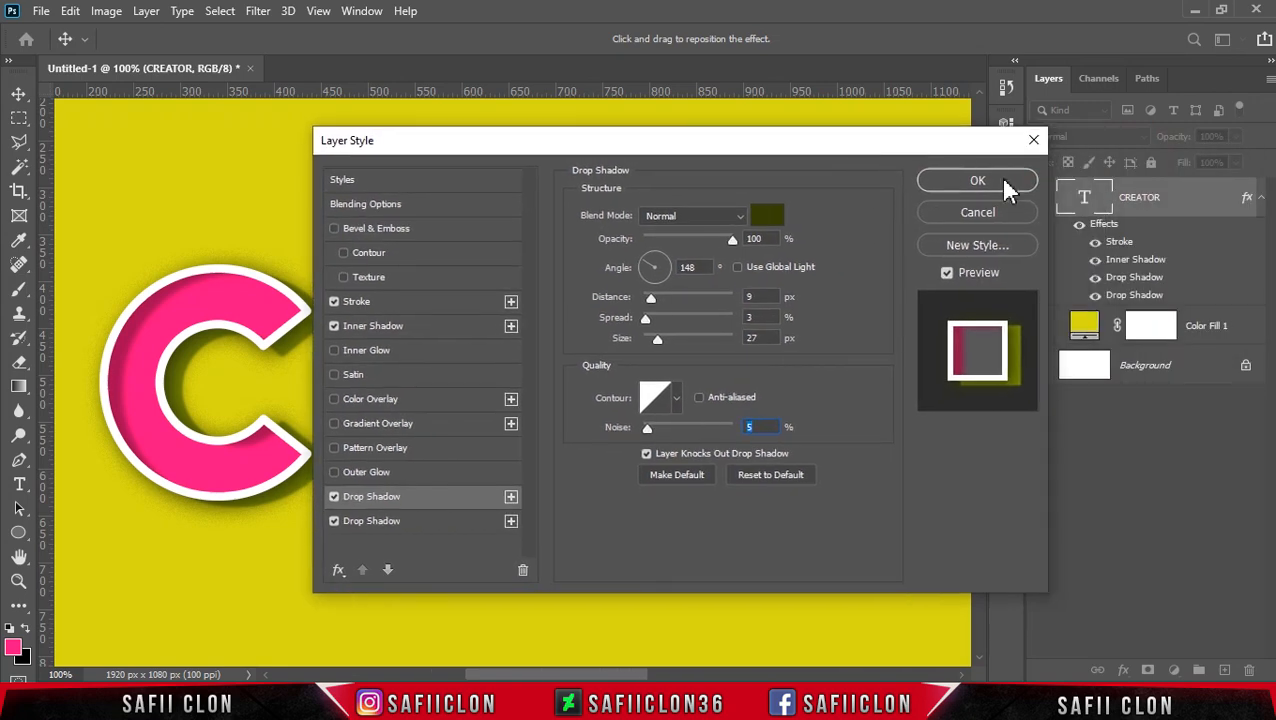
click(978, 181)
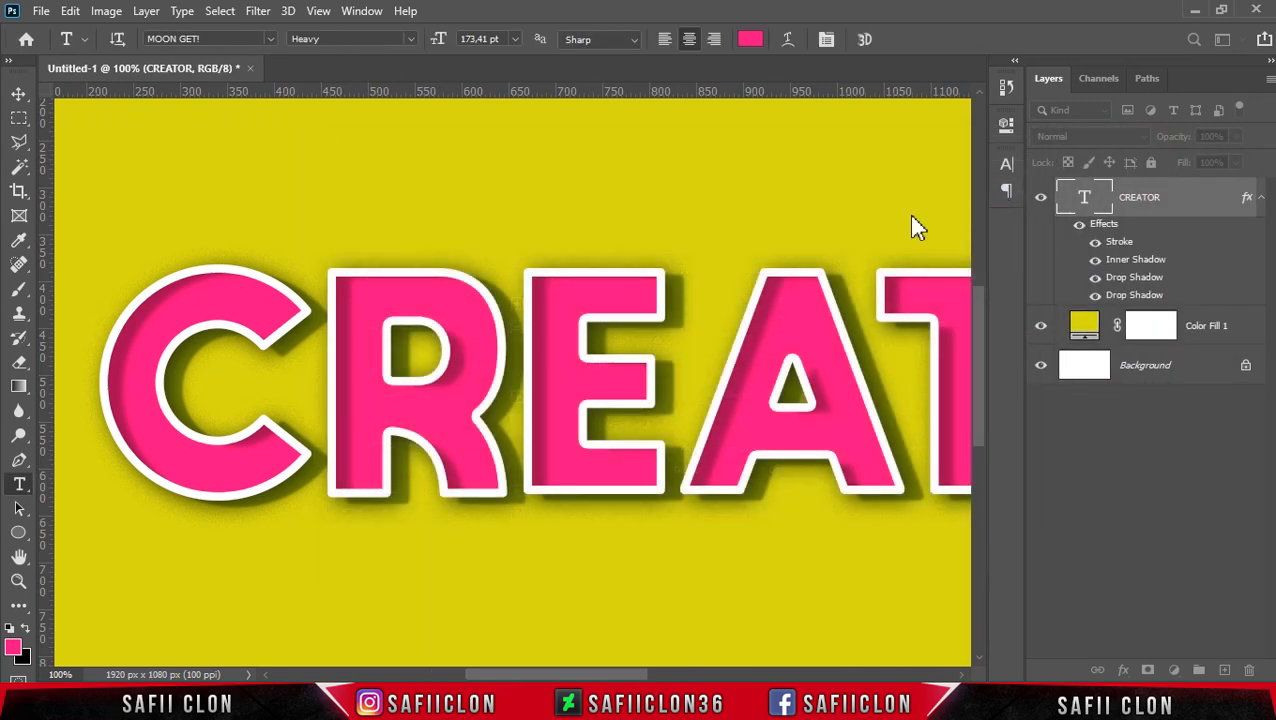
Step: Duplicate the CREATOR text layer under the name "CREATOR copy"
key(ctrl+minus)
key(ctrl+minus)
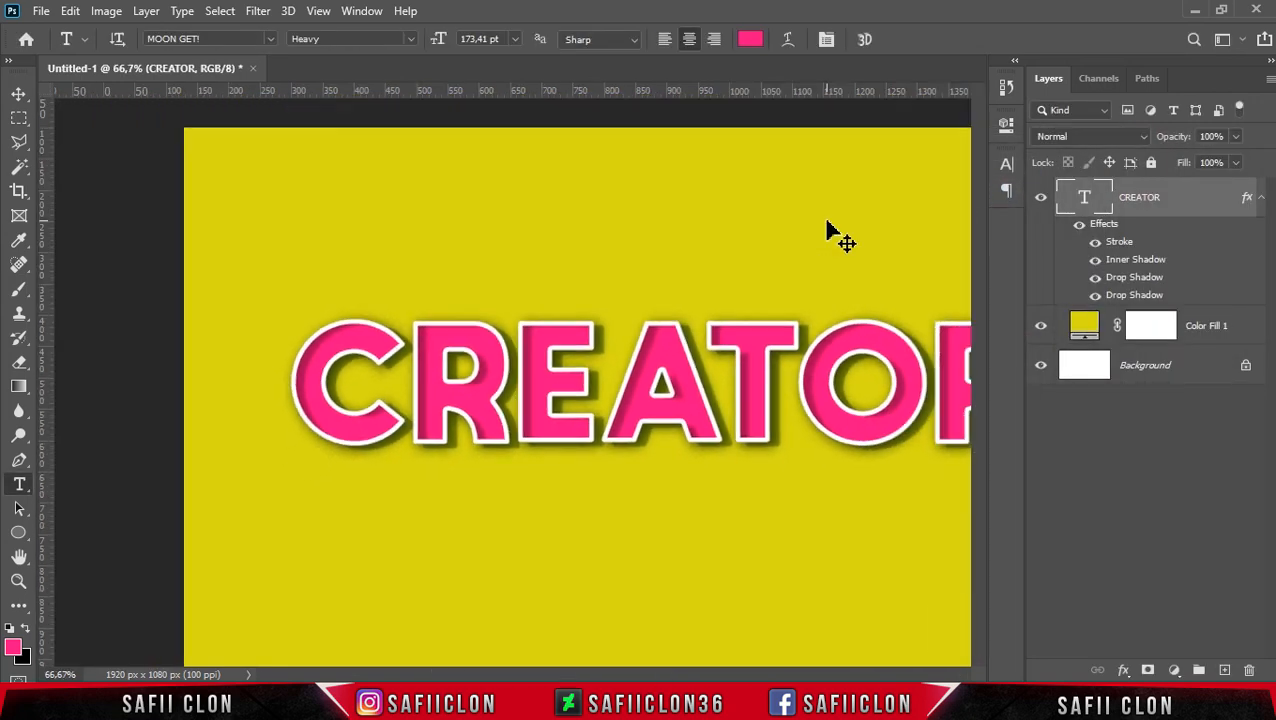
key(ctrl+plus)
key(ctrl+minus)
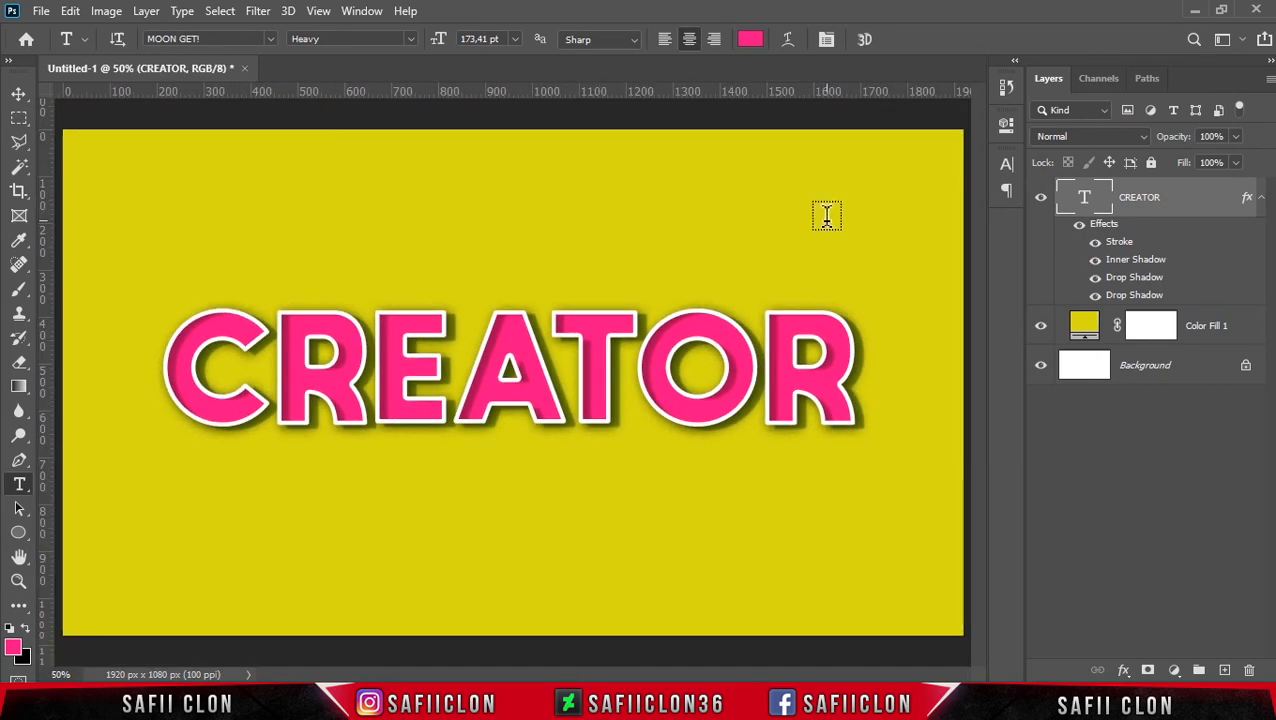
click(1199, 196)
right_click(1200, 200)
click(1000, 96)
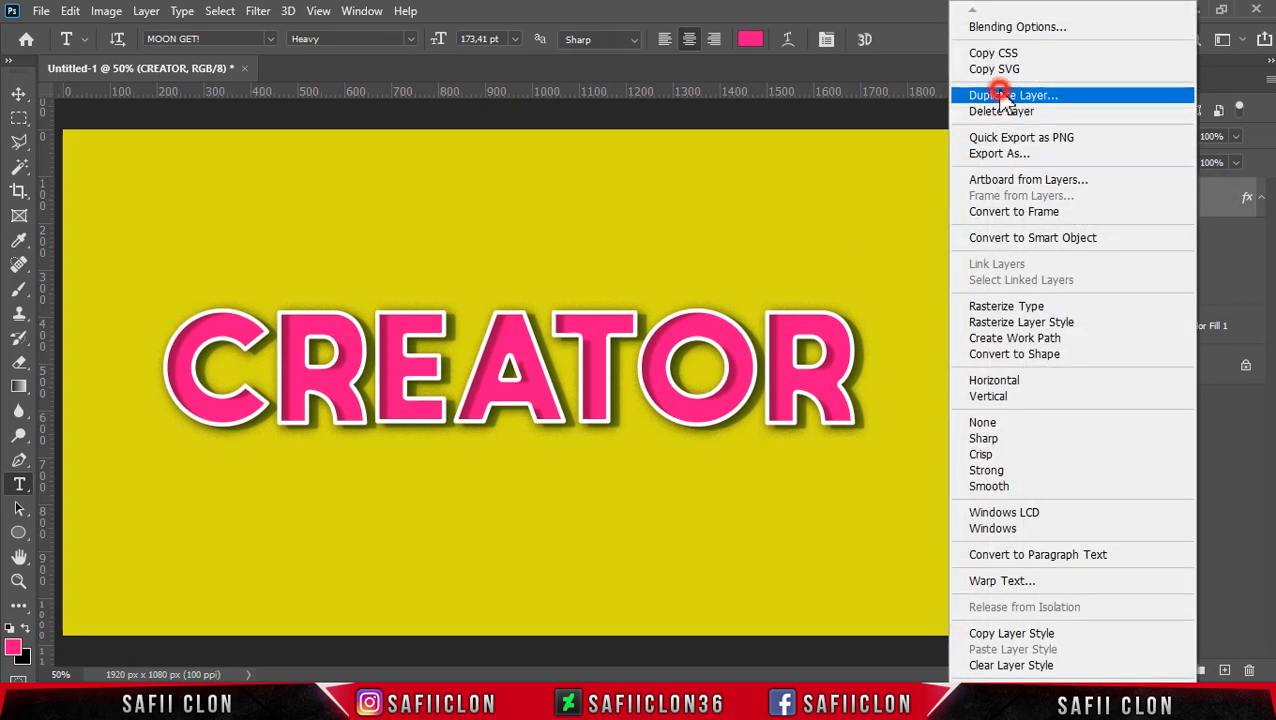
click(808, 180)
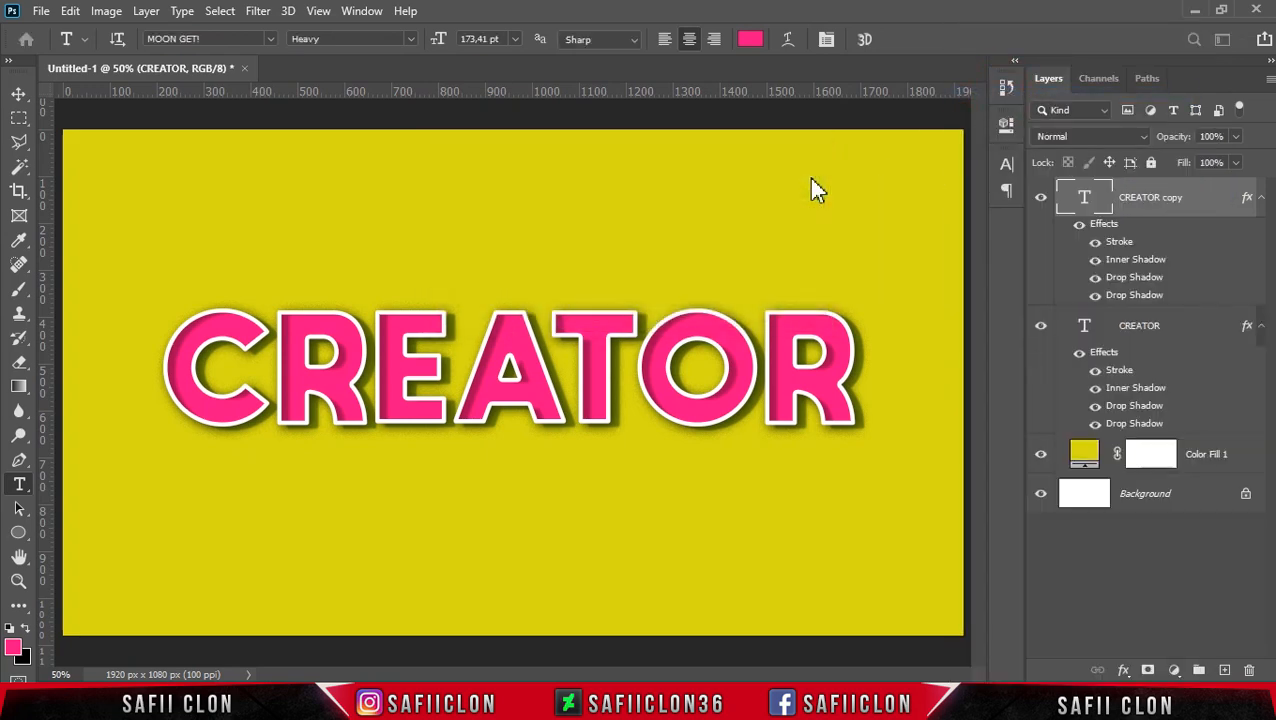
Step: Rasterize the layer style of the CREATOR copy layer and open the Filter Gallery for it
right_click(1197, 200)
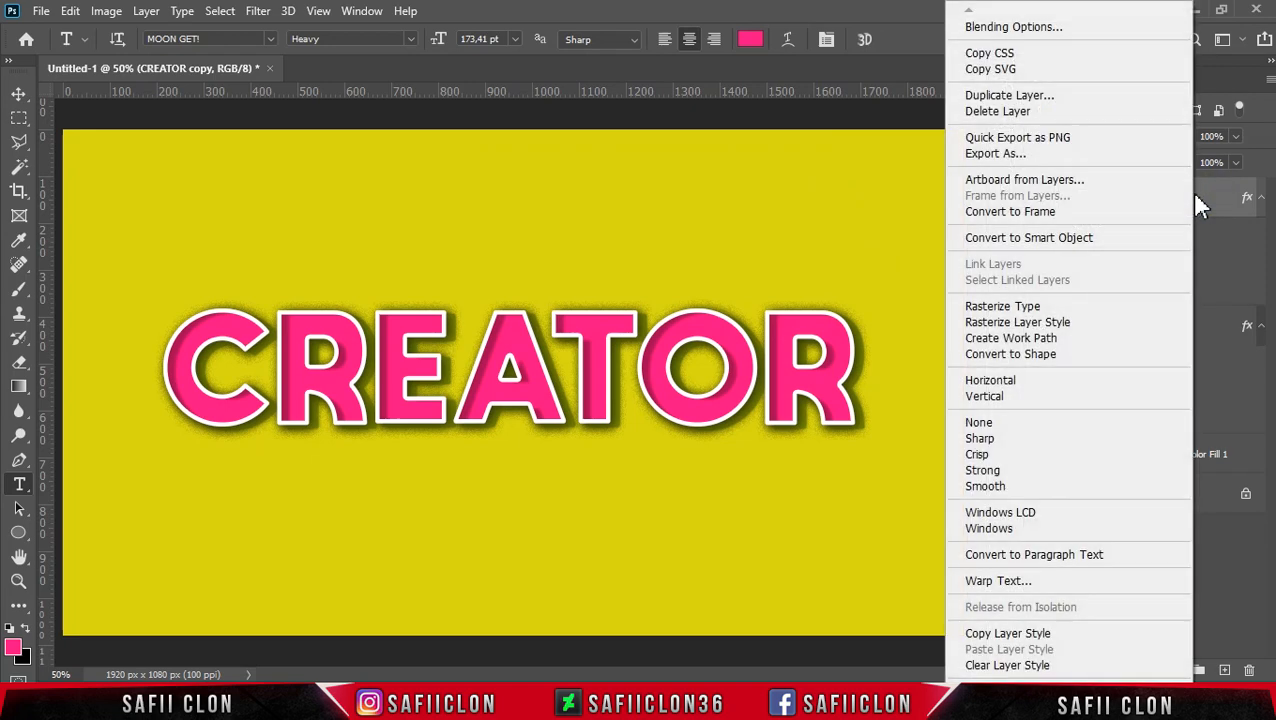
click(1025, 322)
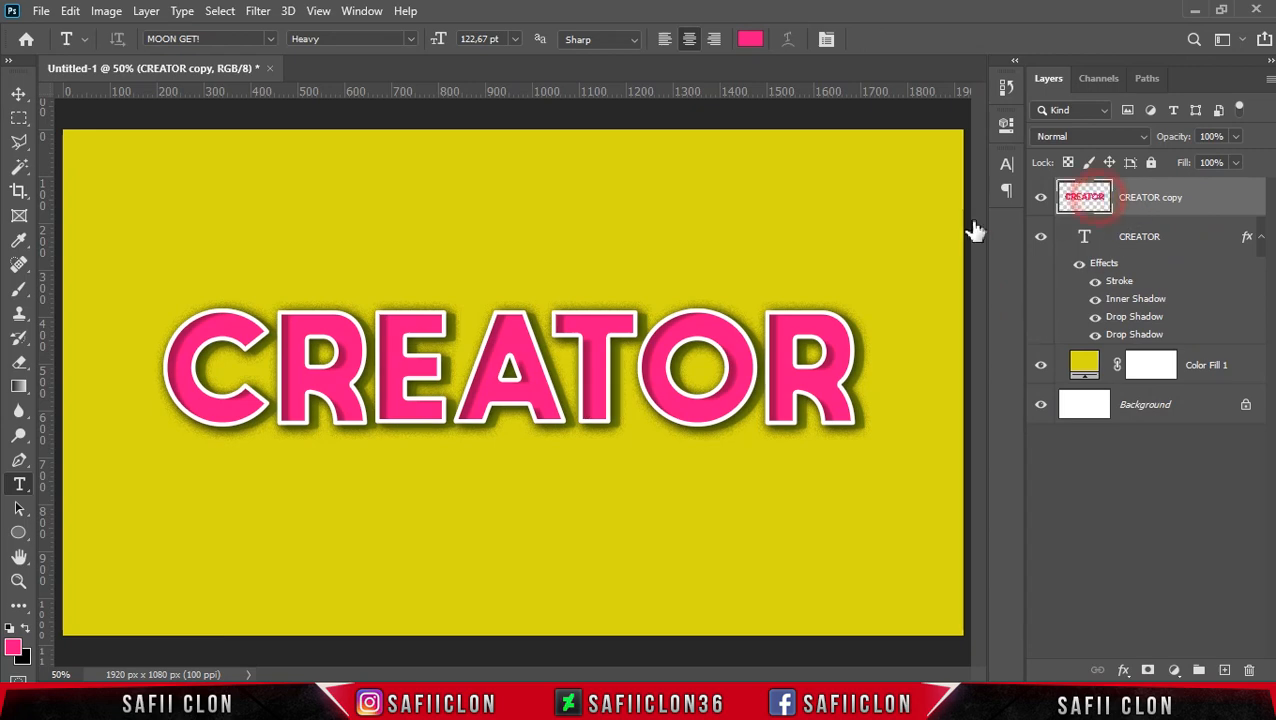
click(257, 12)
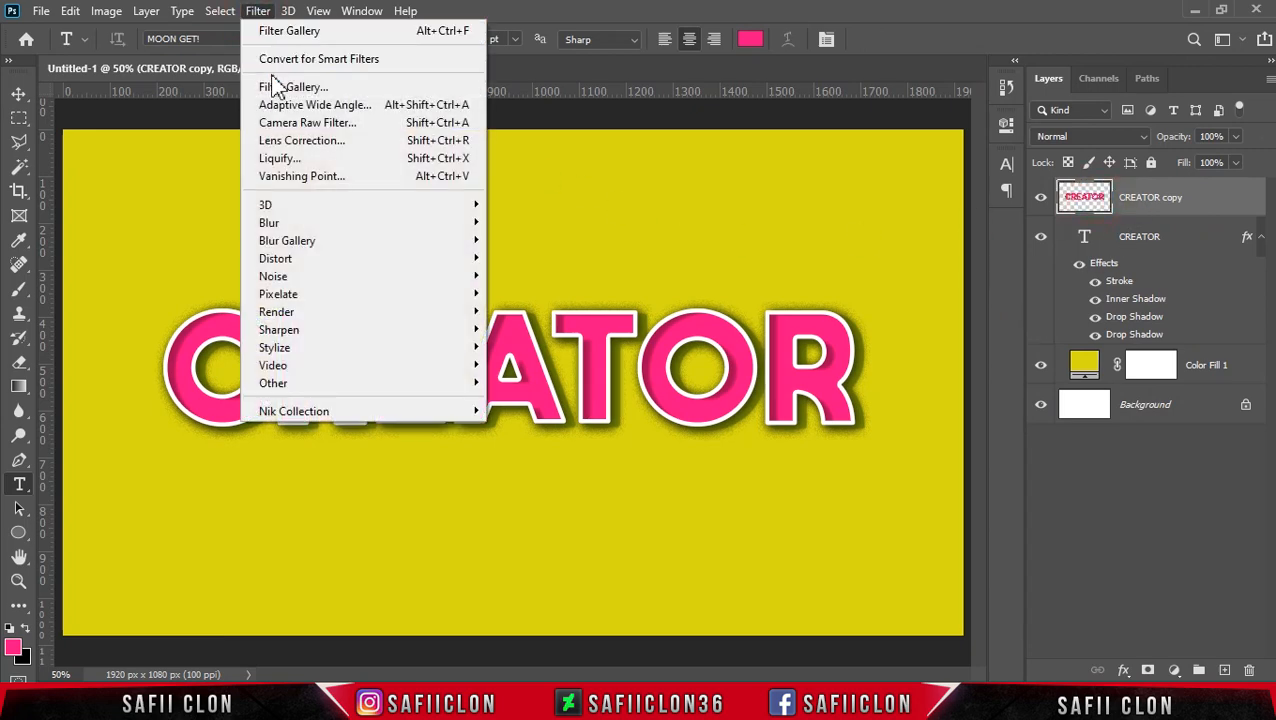
click(318, 89)
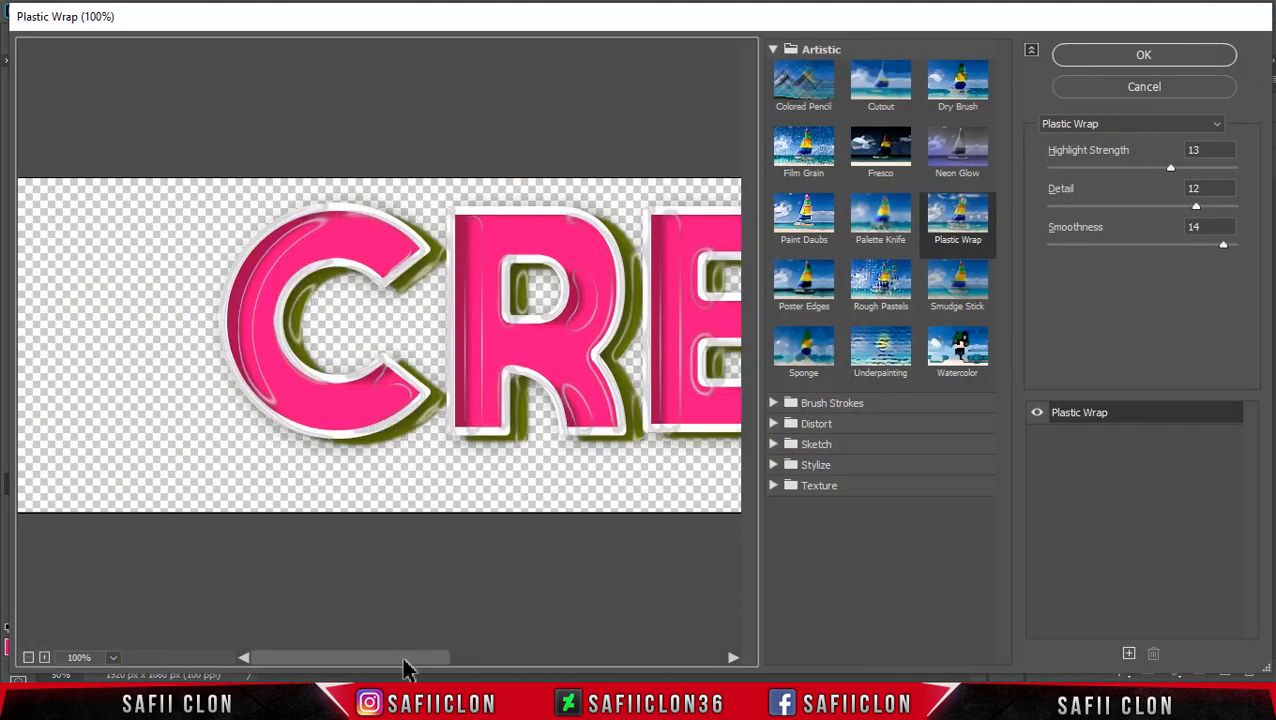
Step: Apply the Plastic Wrap filter to CREATOR copy with highlight strength 17, detail 10 and smoothness 13
drag(404, 658, 442, 660)
click(772, 48)
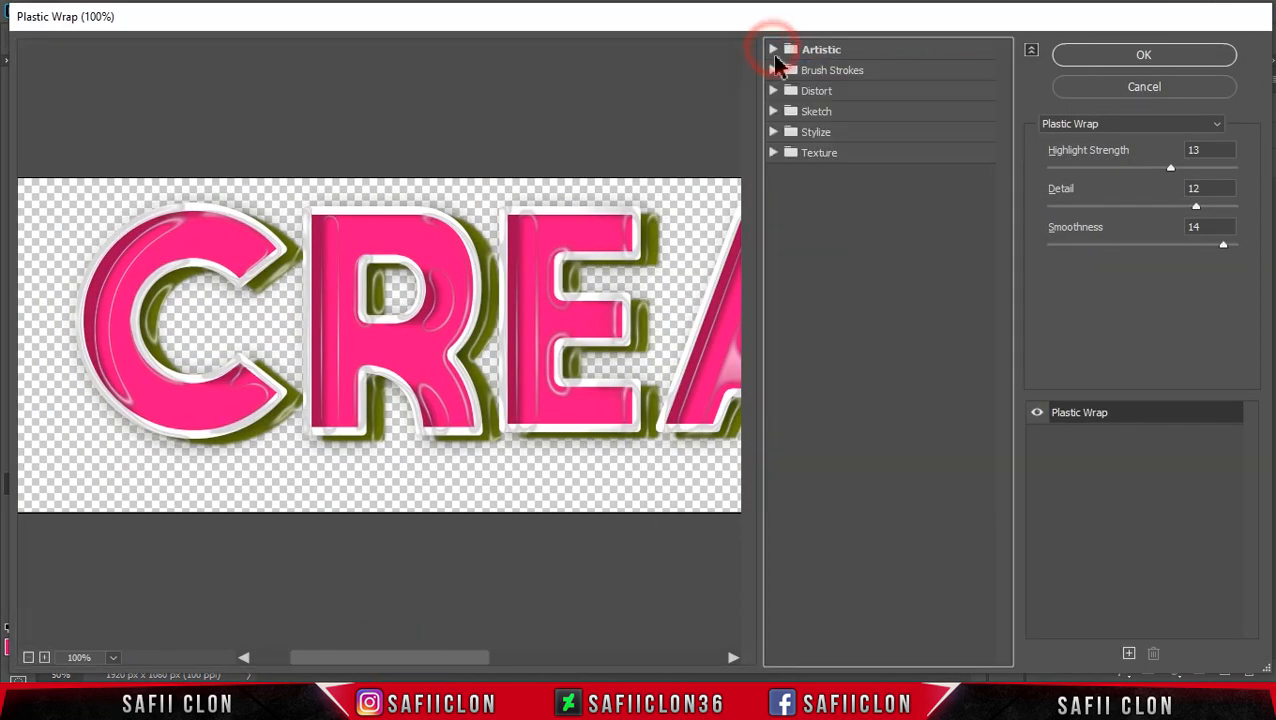
click(775, 47)
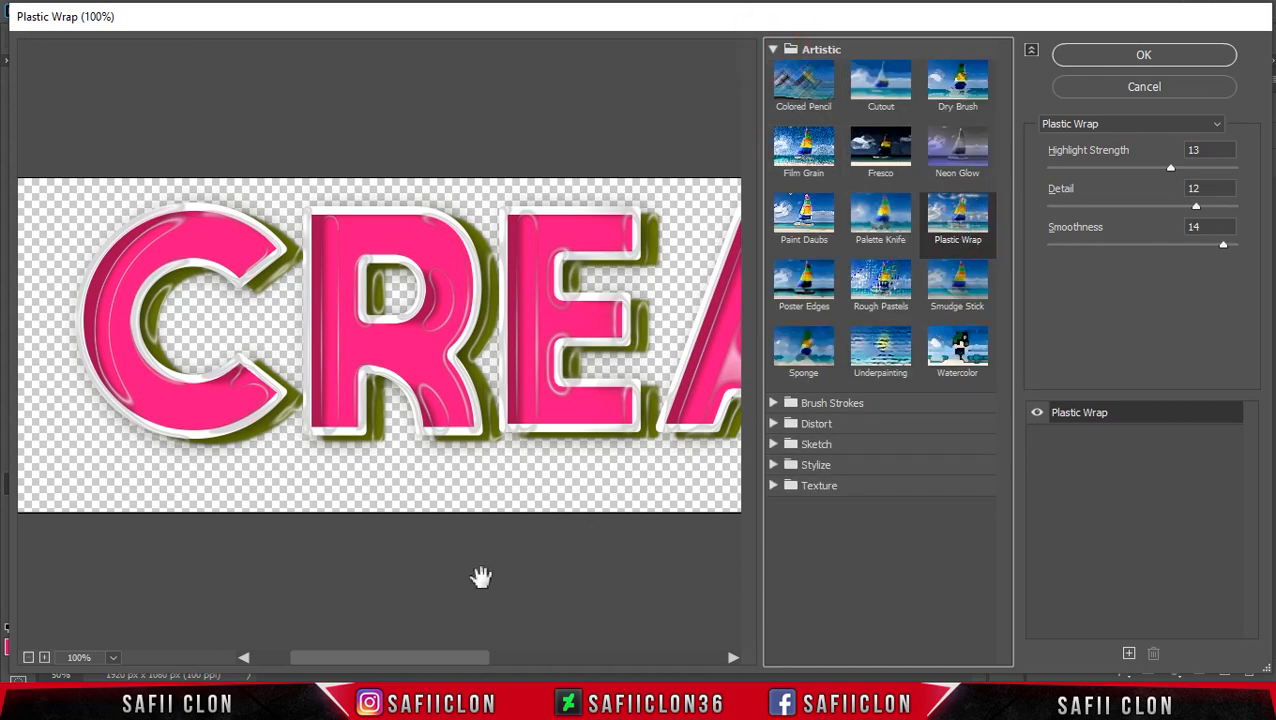
click(28, 658)
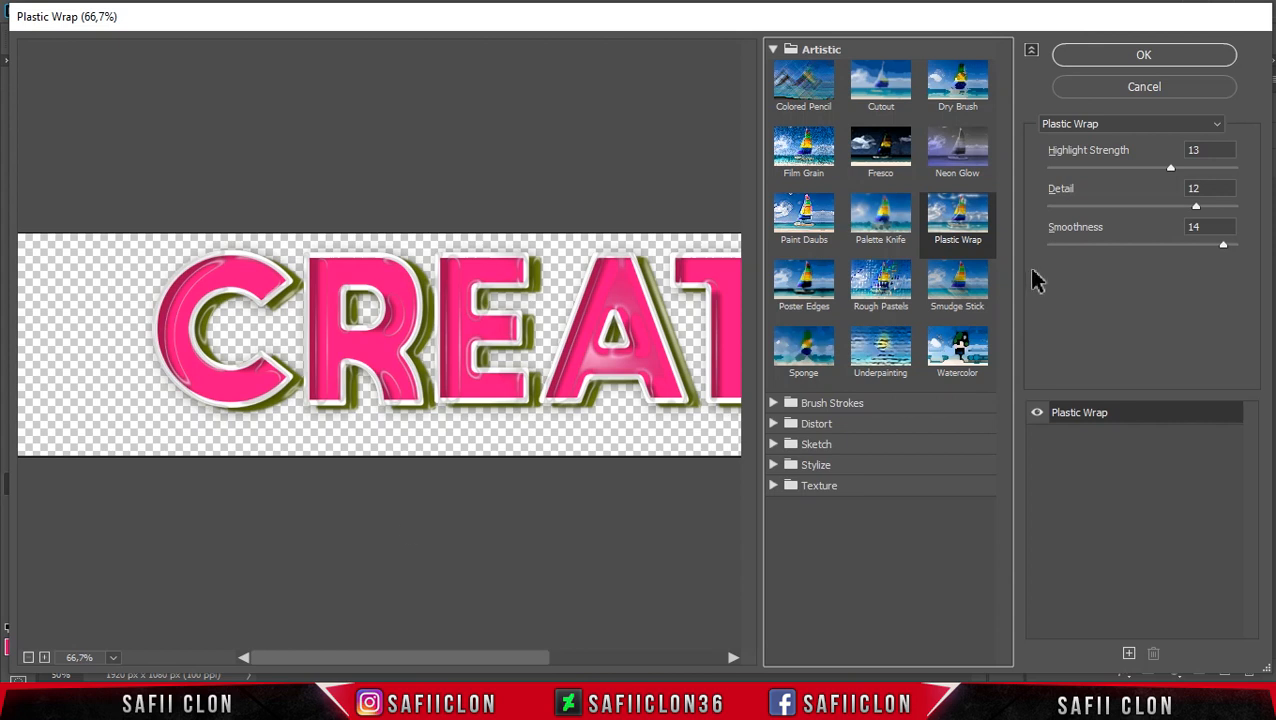
mouse_move(1170, 167)
mouse_down()
mouse_move(1105, 176)
mouse_move(1210, 178)
mouse_move(1180, 176)
mouse_up()
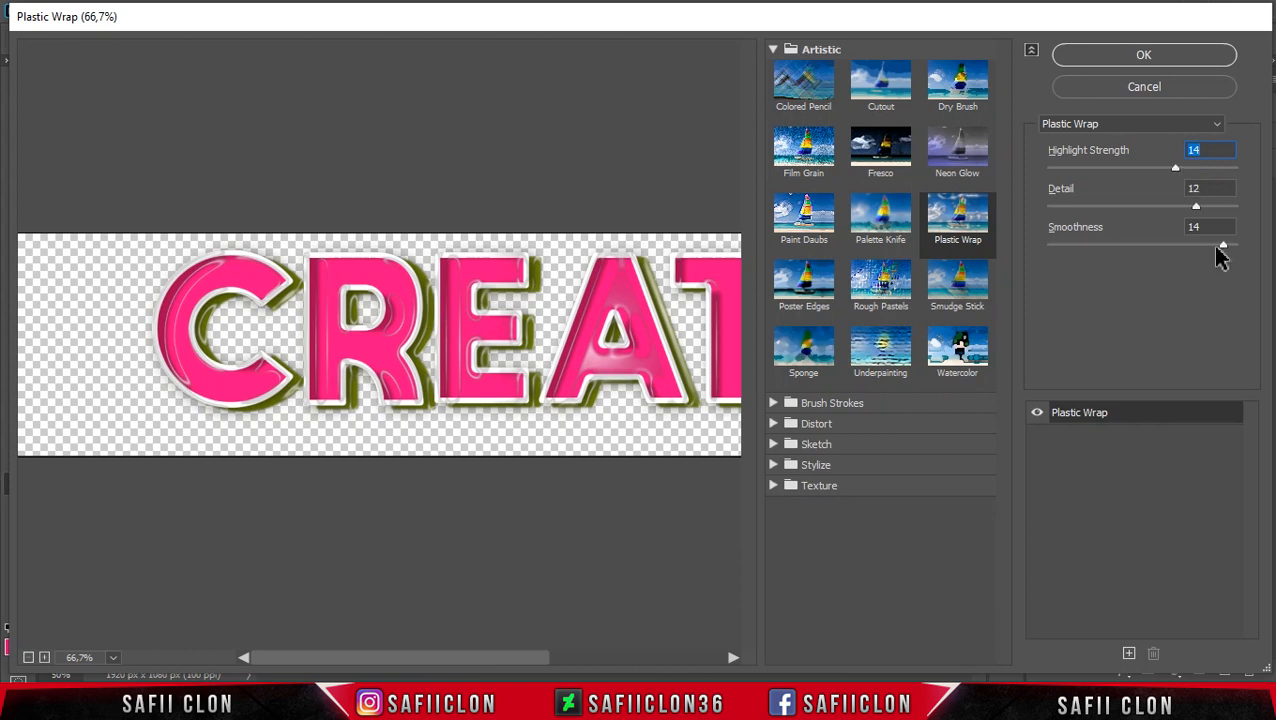
drag(1196, 207, 1165, 227)
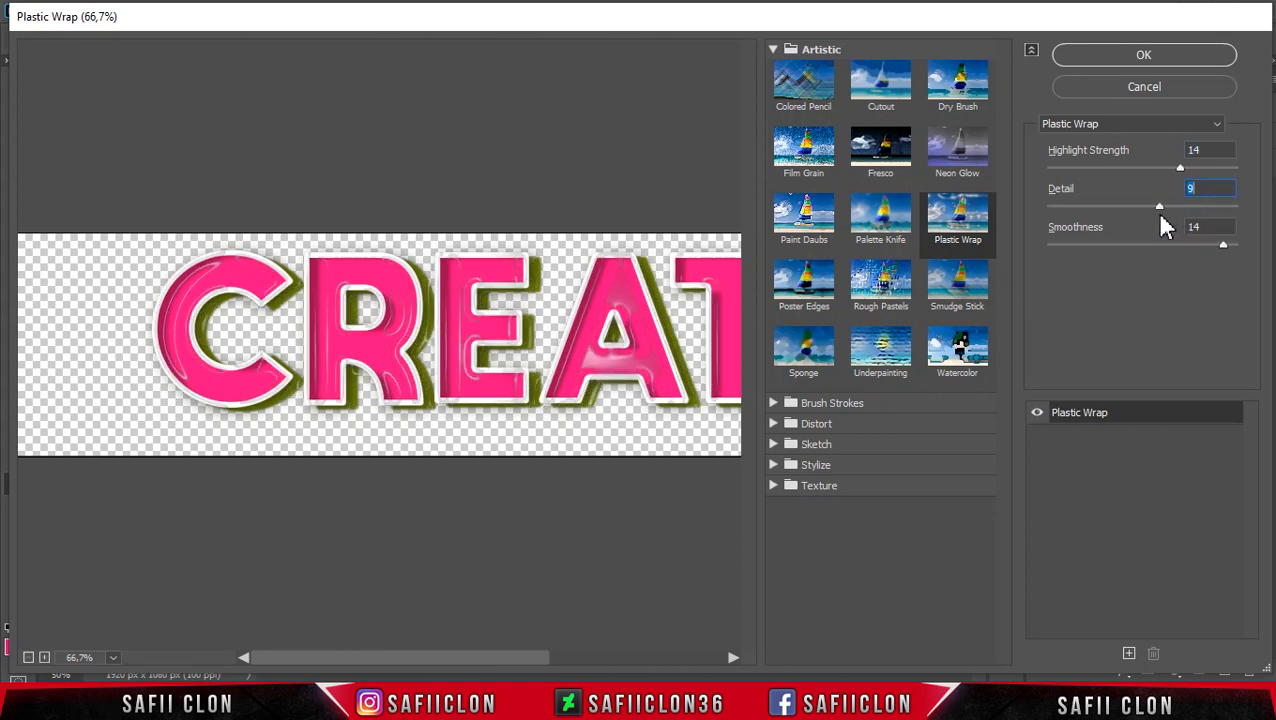
drag(1165, 220, 1166, 220)
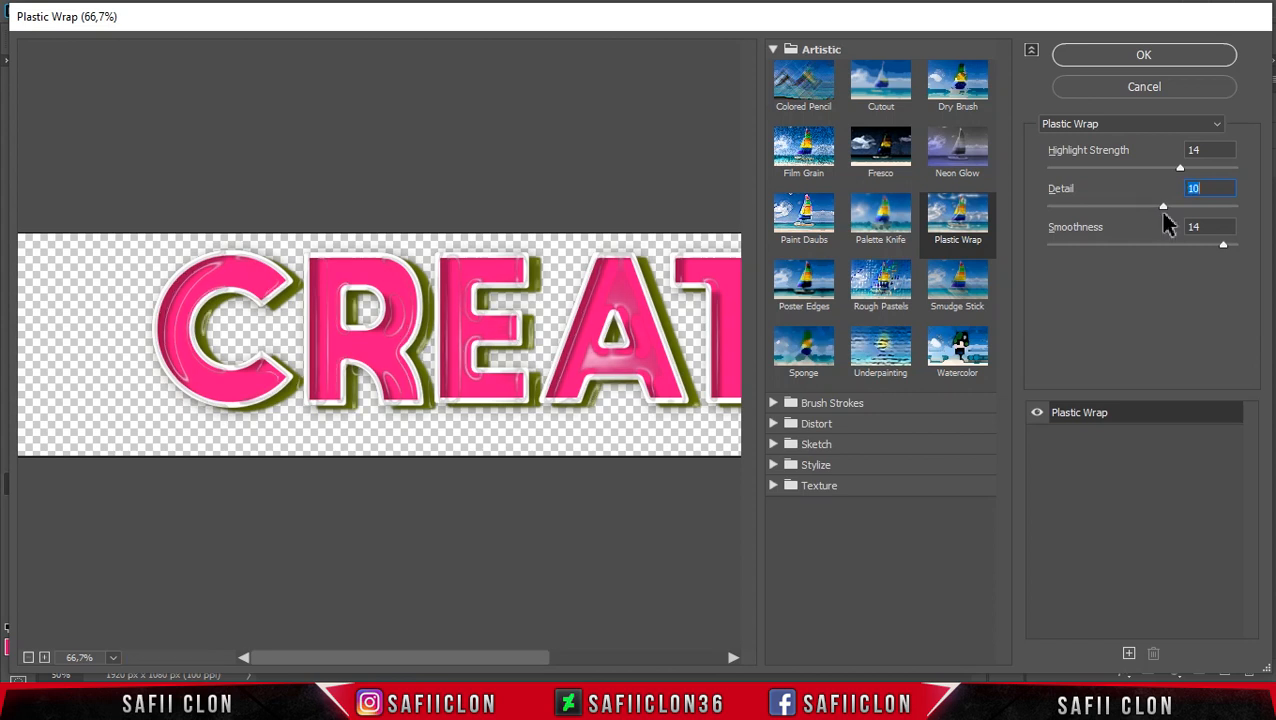
mouse_move(1225, 250)
mouse_down()
mouse_move(1117, 250)
mouse_move(1236, 247)
mouse_move(1209, 247)
mouse_up()
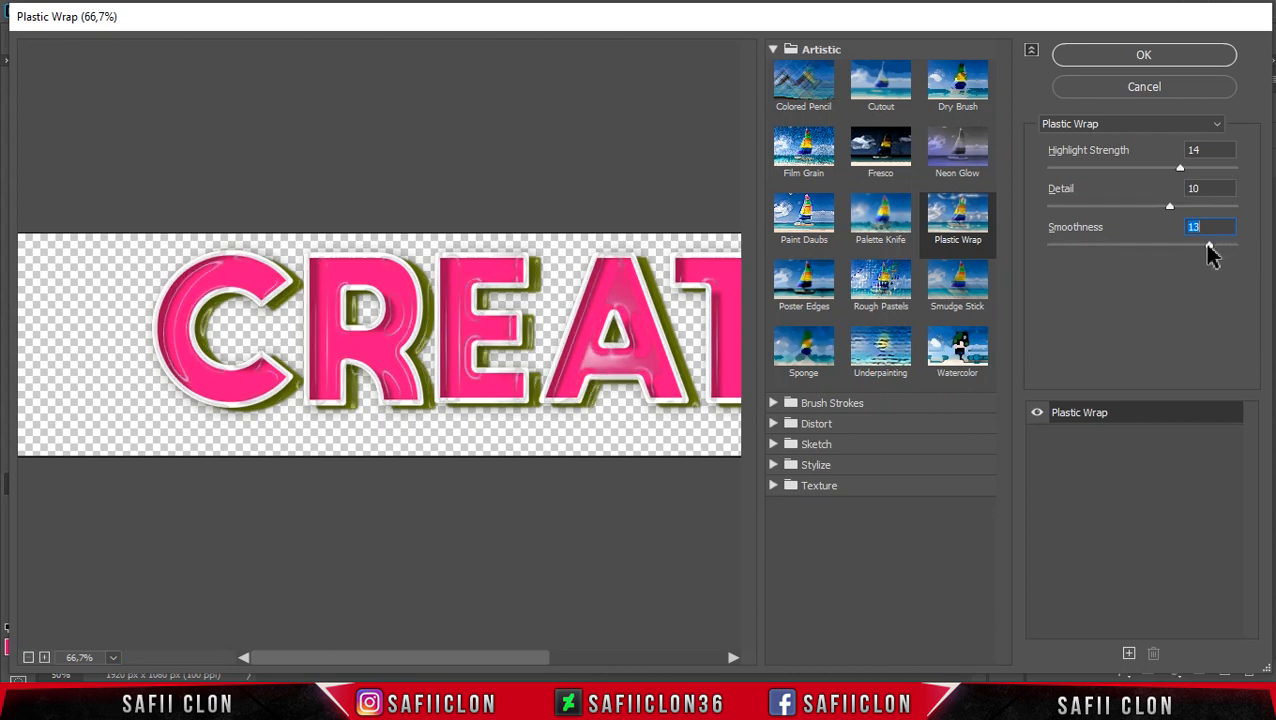
drag(1181, 170, 1213, 172)
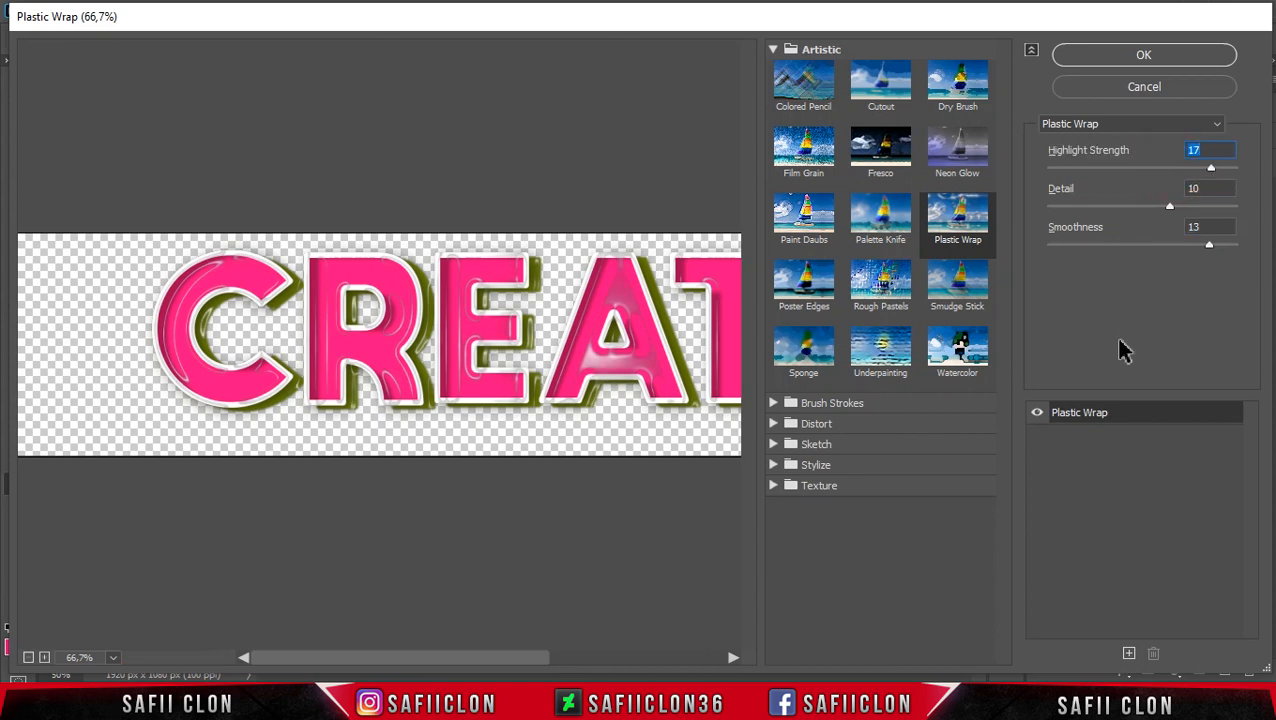
click(1145, 57)
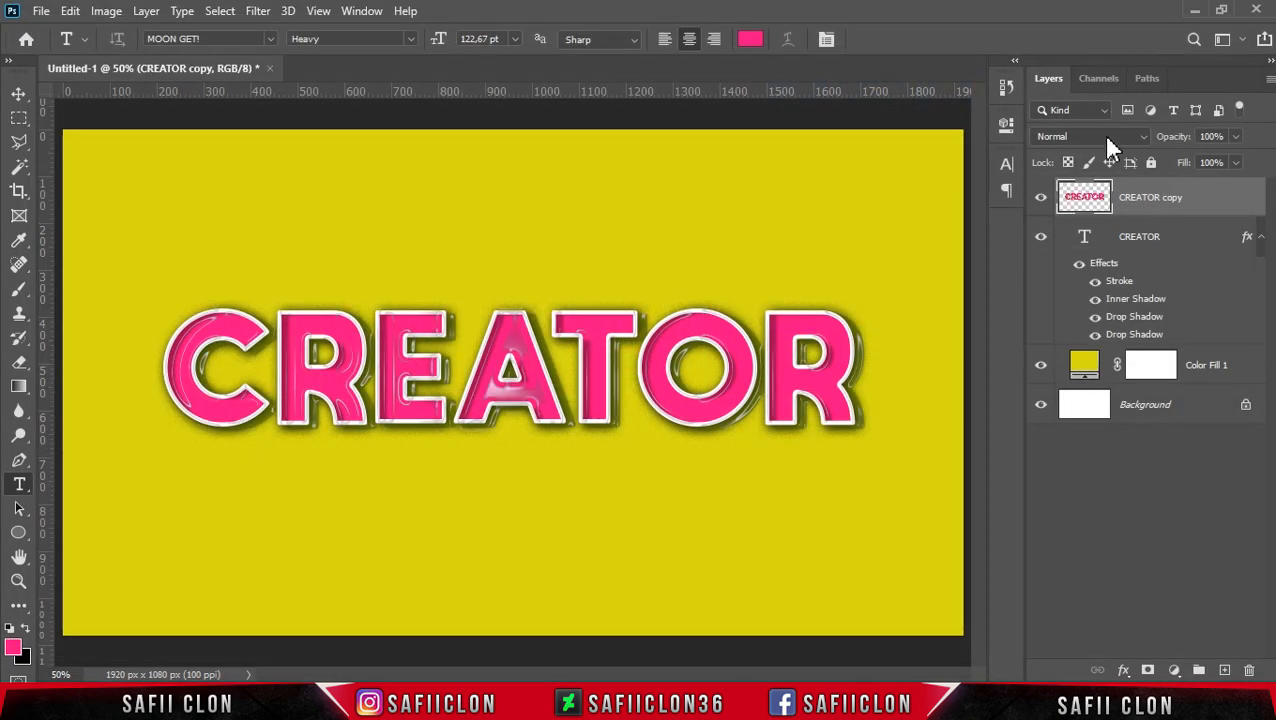
Step: Add a layer mask to the CREATOR copy layer
click(1186, 195)
click(1148, 669)
click(1150, 197)
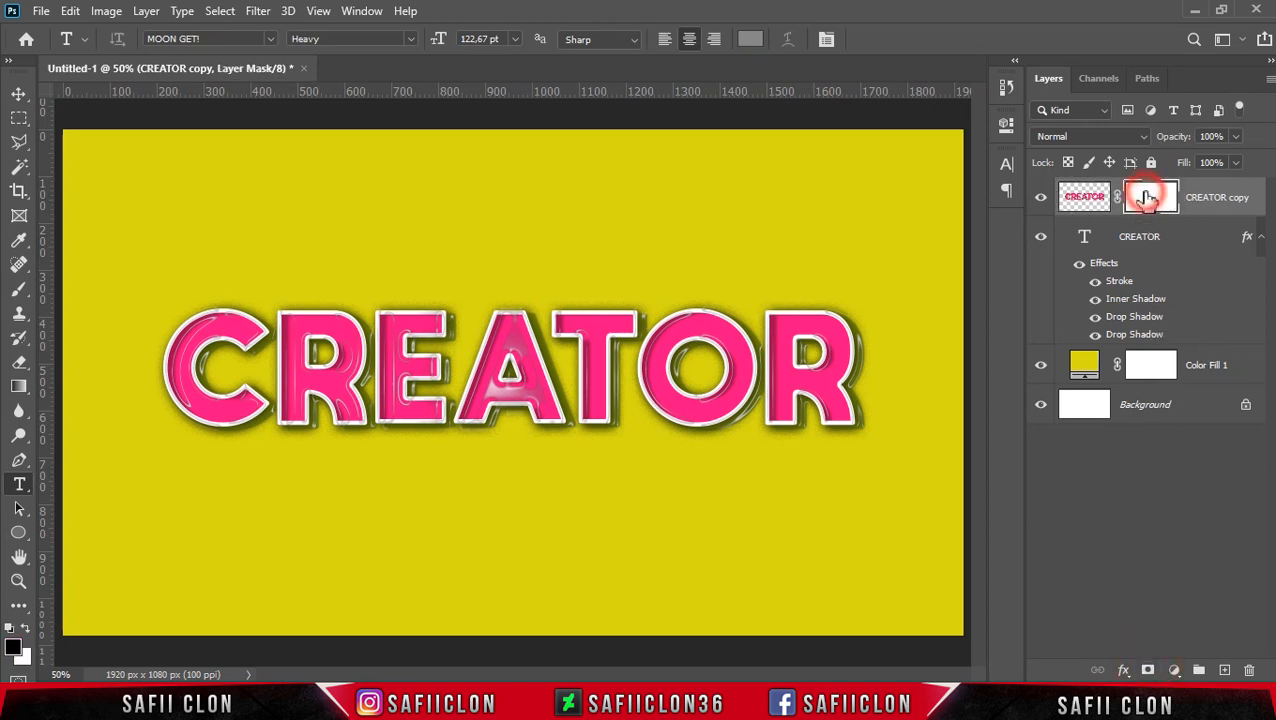
Step: Set up the Brush tool with a Soft Round tip, 50 px size and 100% opacity
right_click(19, 289)
click(72, 285)
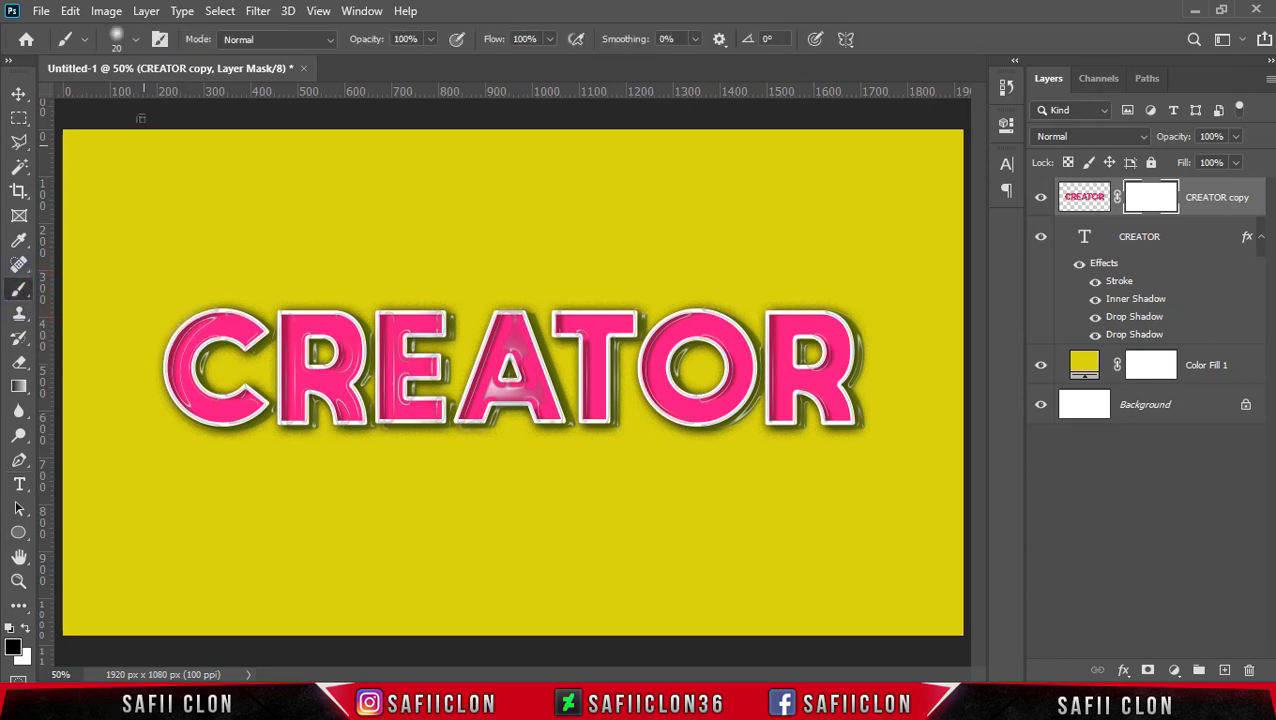
click(137, 40)
click(137, 250)
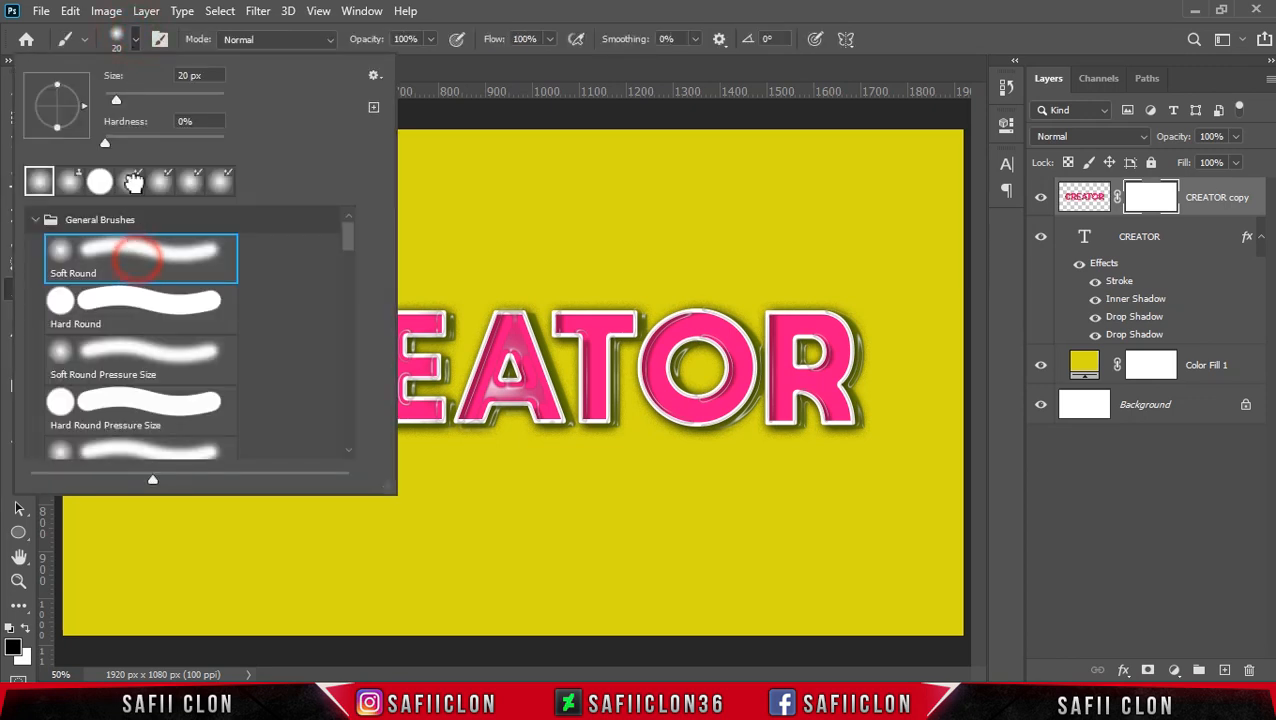
drag(118, 101, 140, 104)
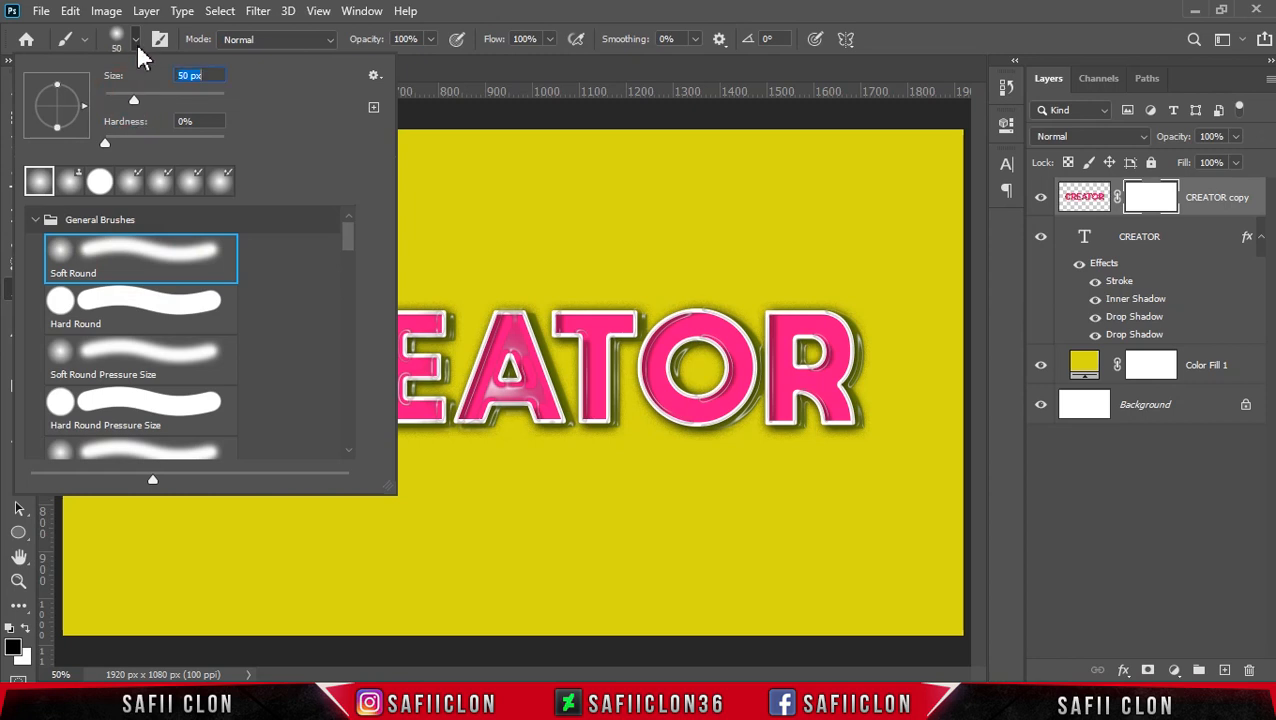
click(135, 40)
click(429, 40)
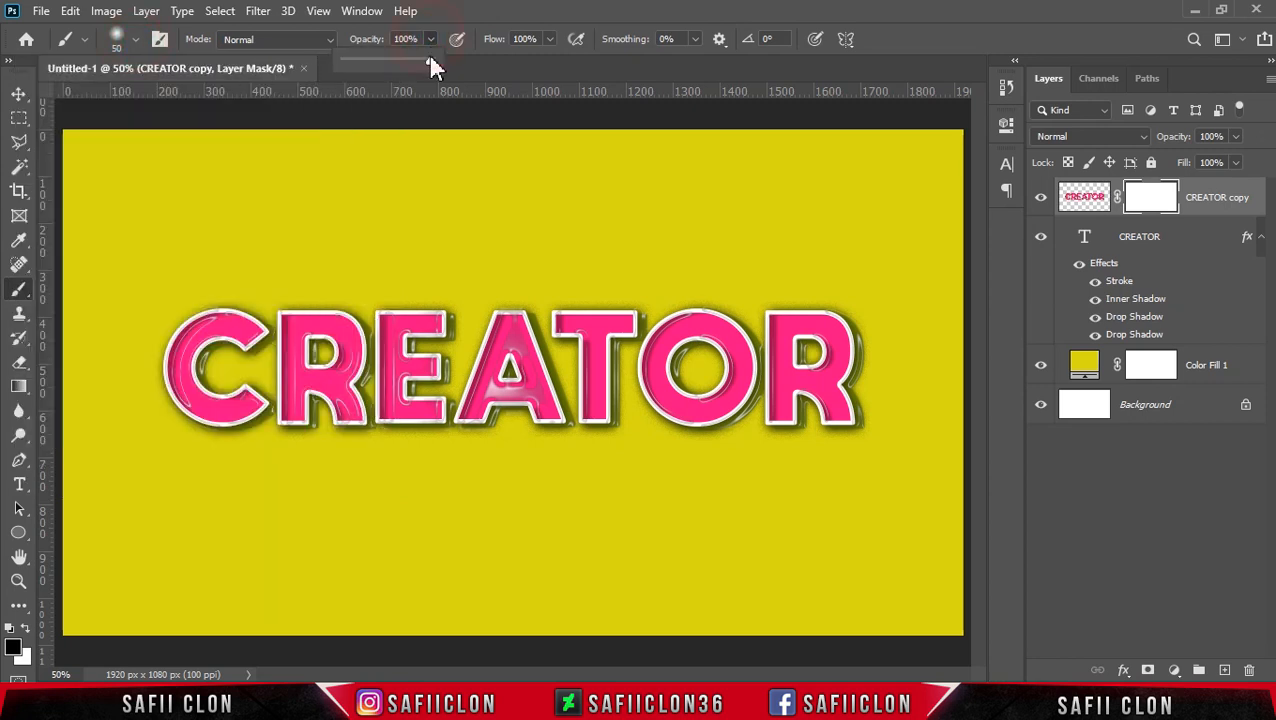
click(432, 56)
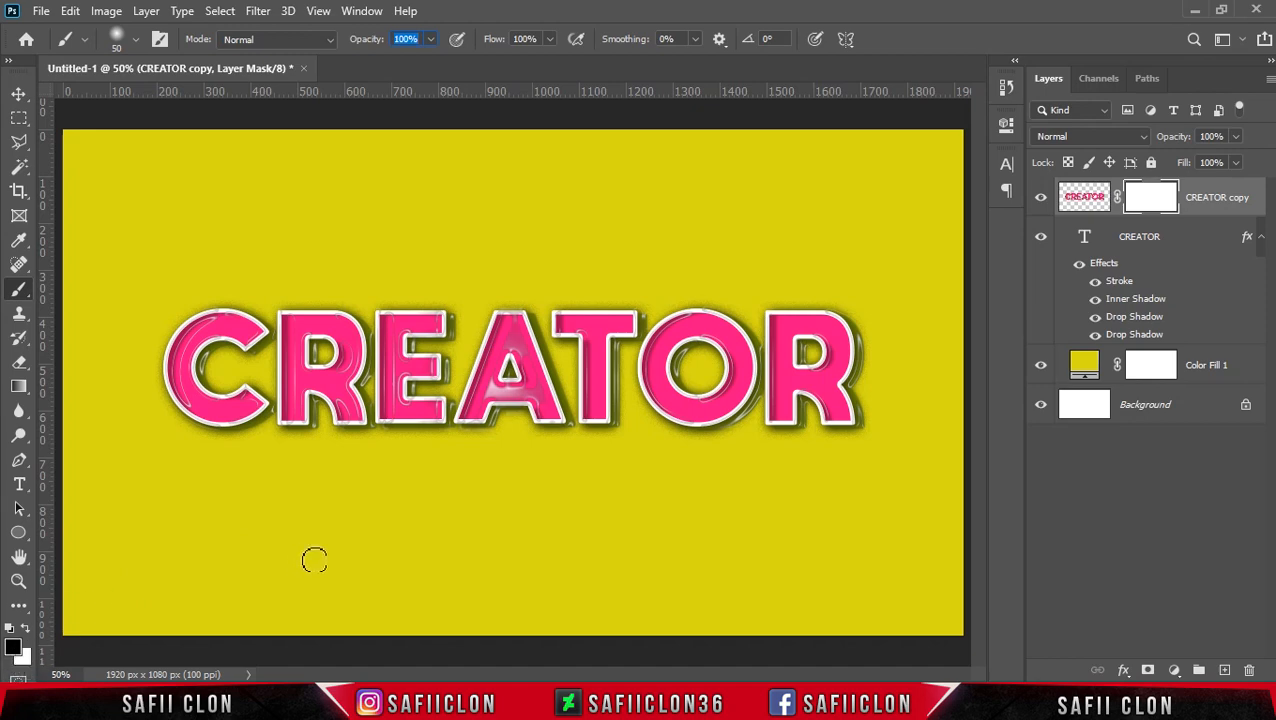
Step: Paint black on the layer mask with a 10–20 px brush to hide stray plastic highlights on and around the letter C
key(ctrl+plus)
key(ctrl+plus)
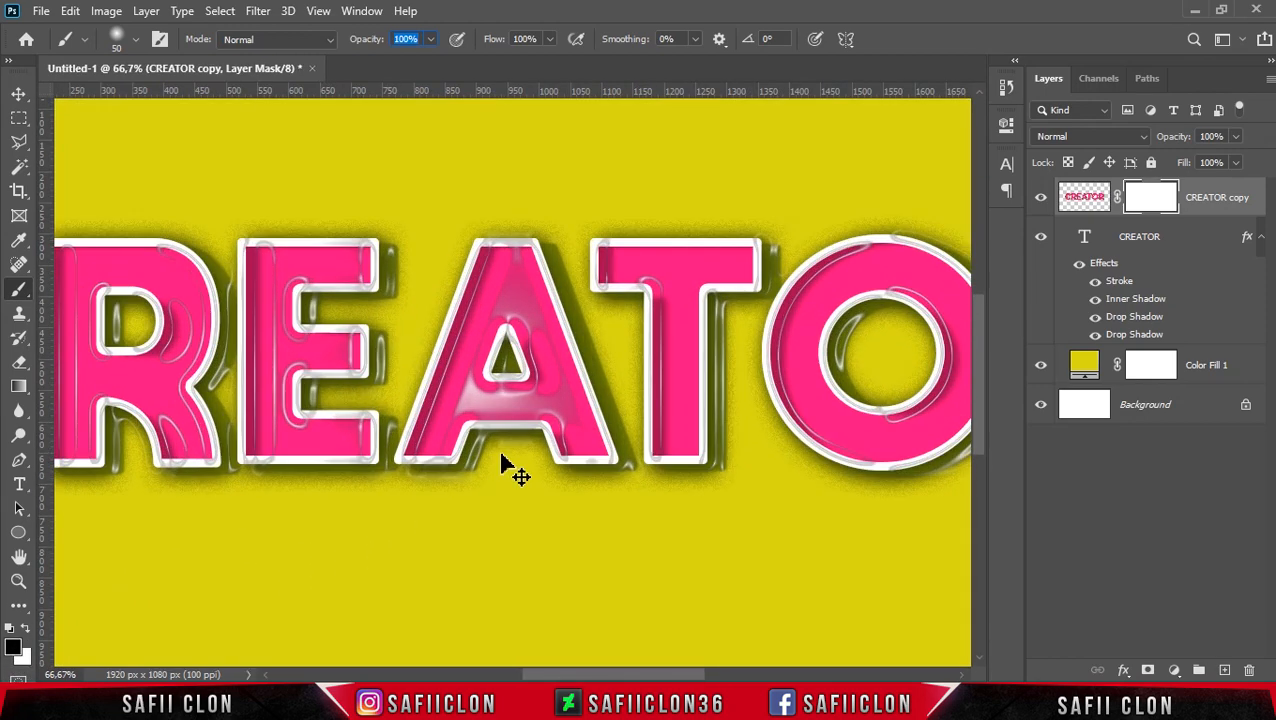
drag(685, 672, 600, 668)
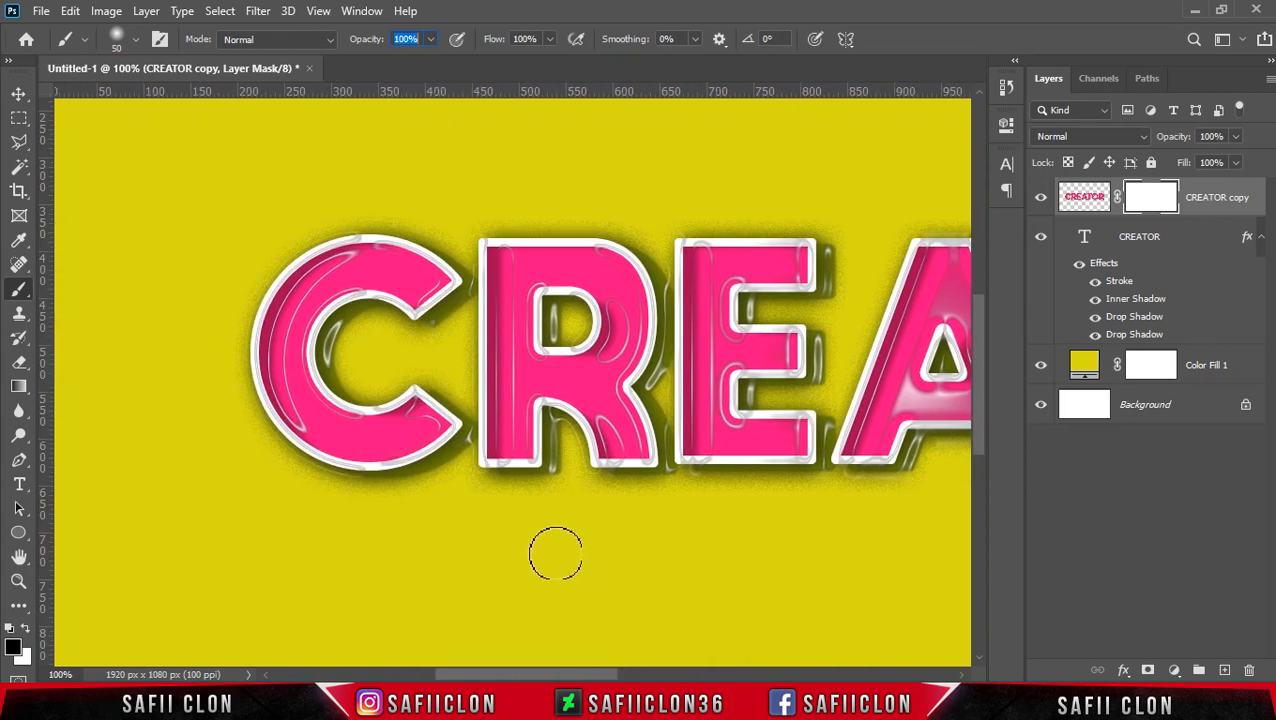
key(bracketleft)
key(bracketleft)
click(349, 232)
click(350, 235)
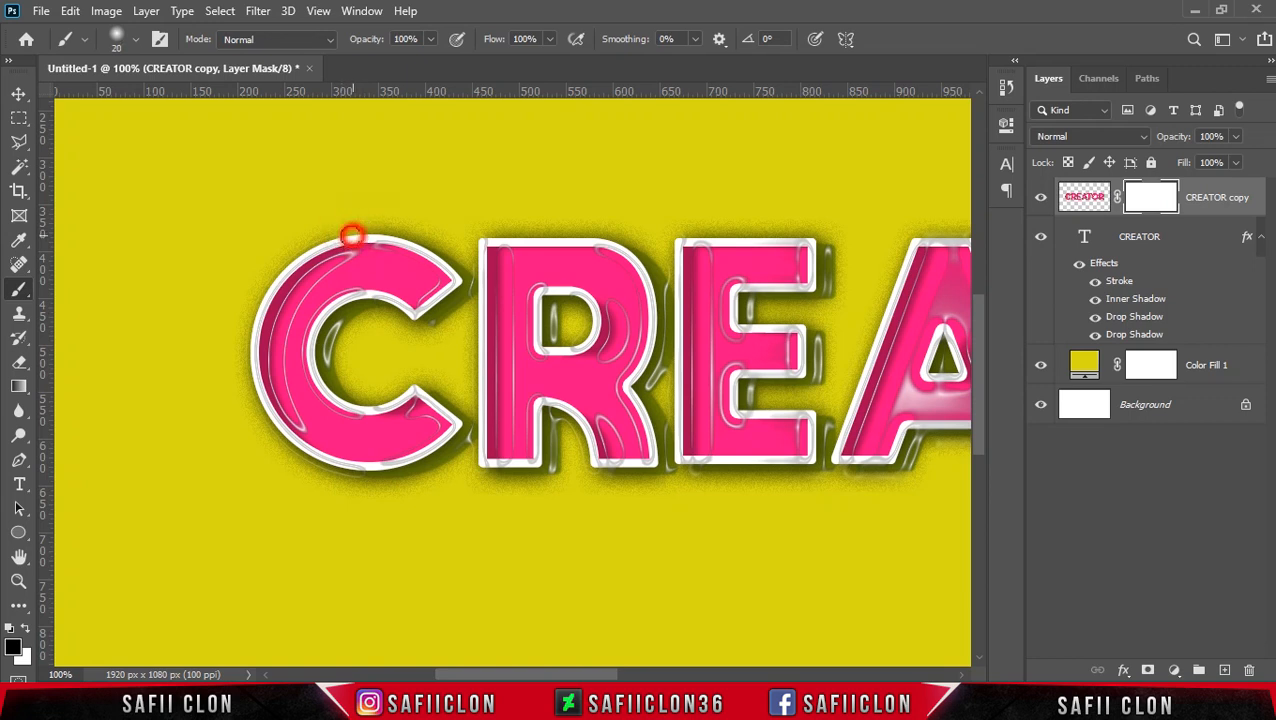
key(bracketleft)
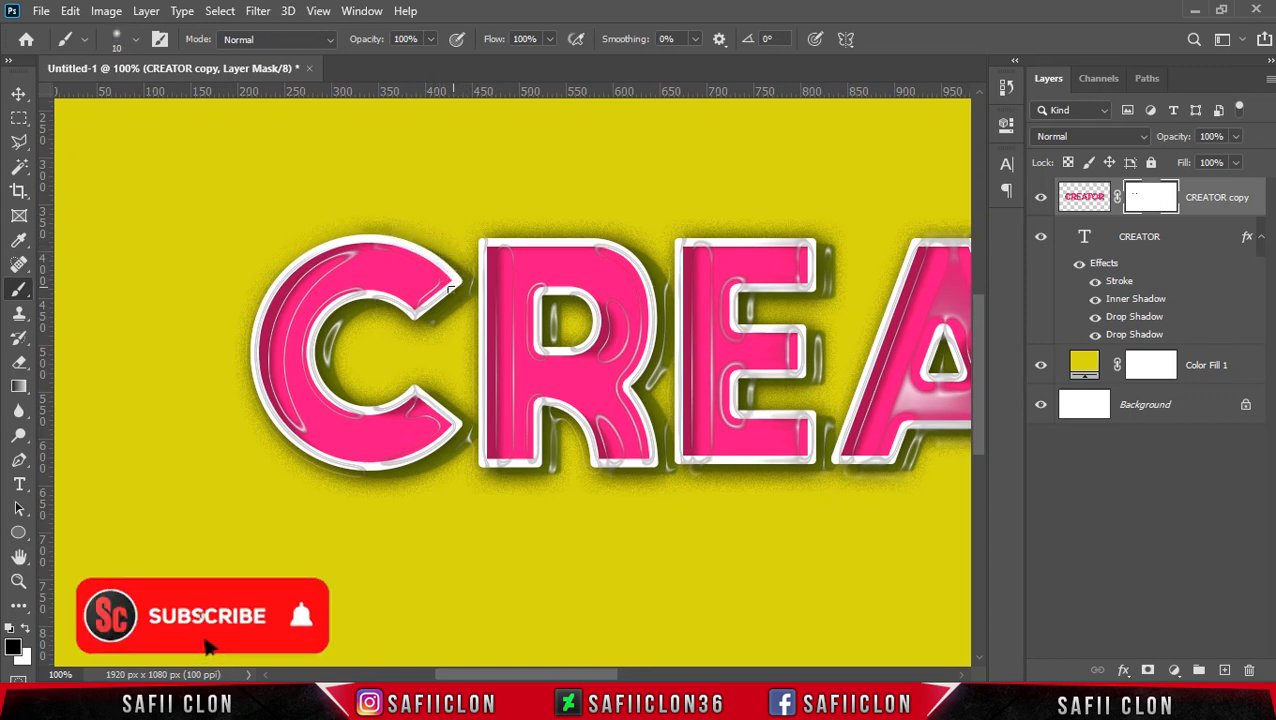
key(bracketleft)
key(bracketright)
mouse_move(341, 262)
mouse_down()
mouse_move(304, 302)
mouse_move(290, 340)
mouse_up()
drag(343, 263, 379, 238)
drag(340, 328, 331, 362)
key(bracketleft)
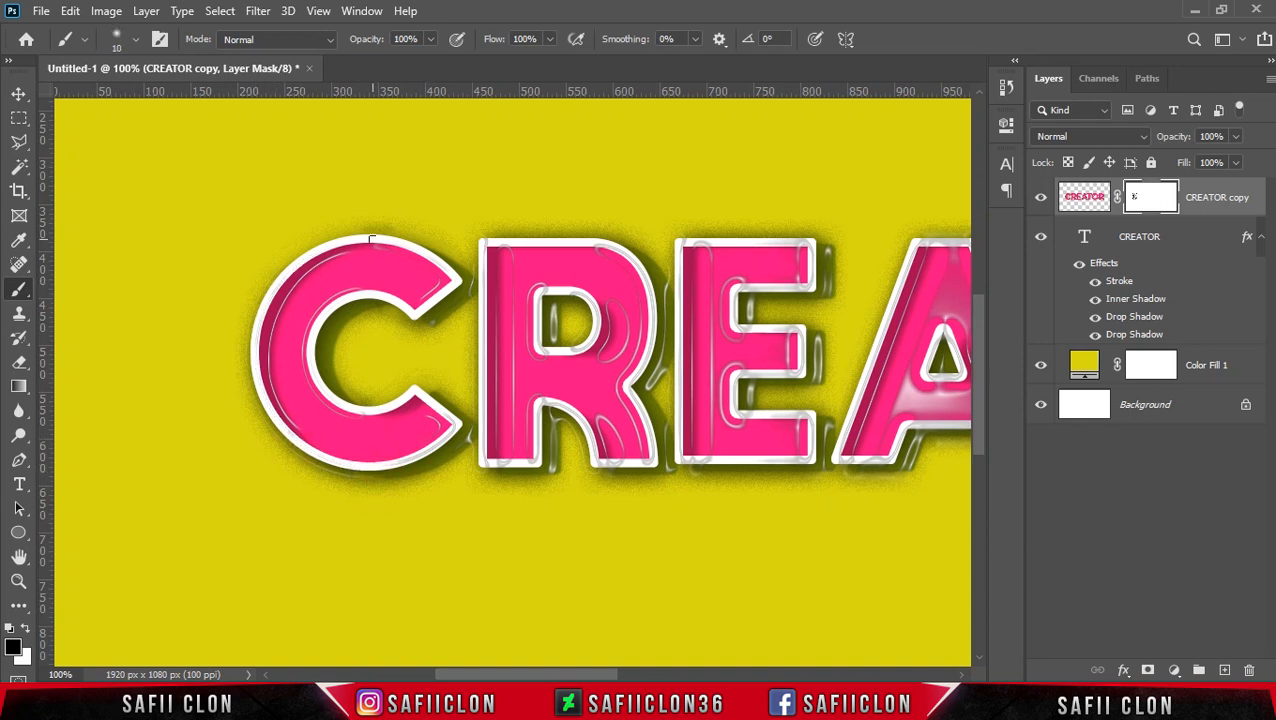
Step: Mask out the stray plastic highlights along the stroke, counter and shadow of the first letter R
scroll(467, 430, right, 2)
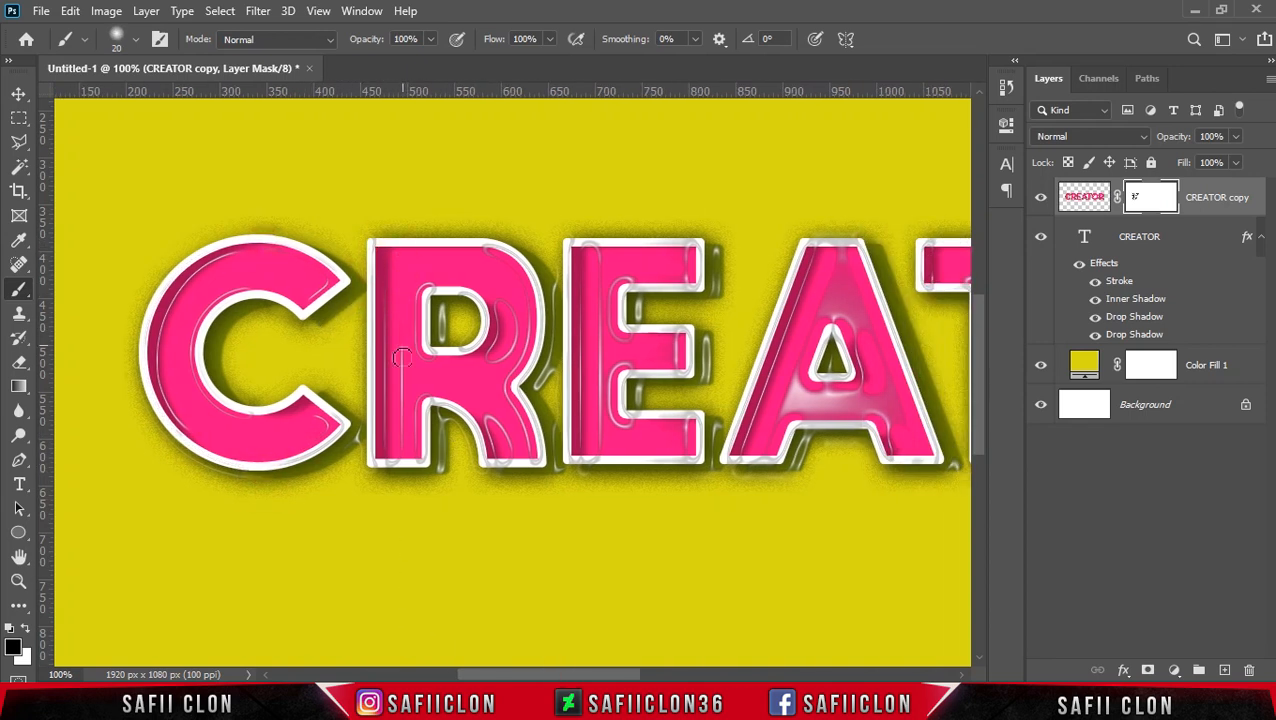
key(bracketleft)
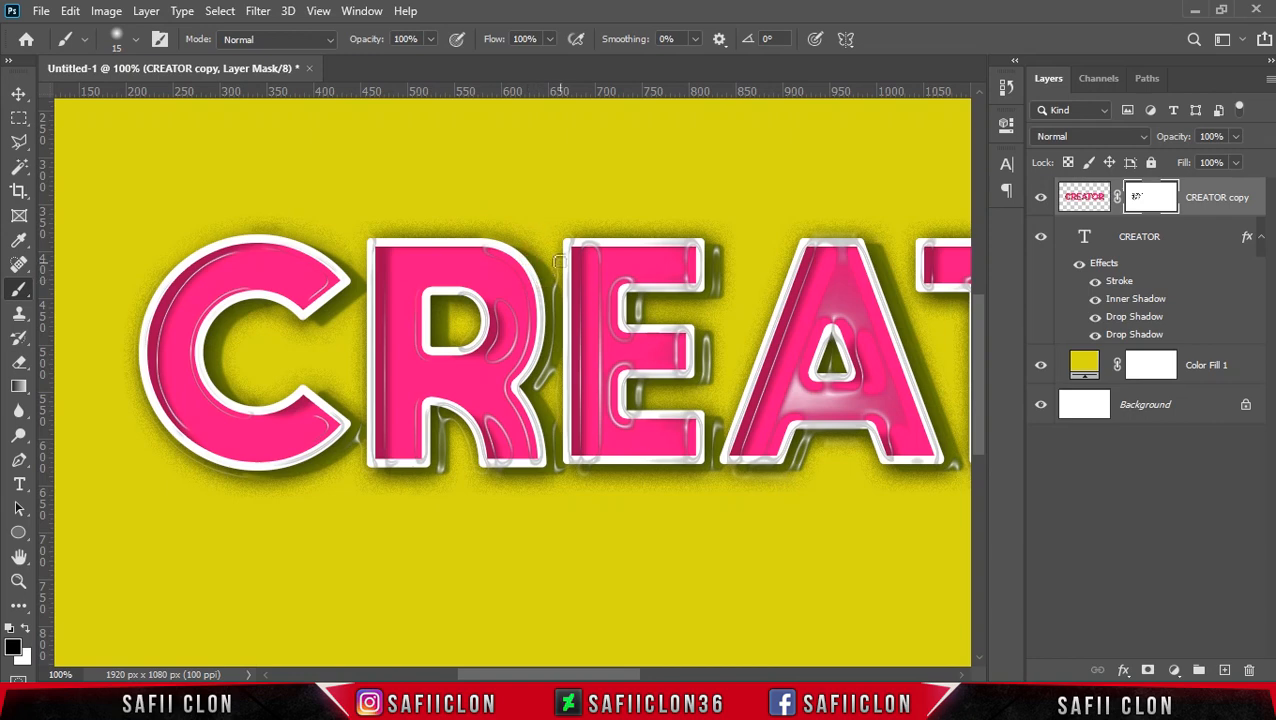
scroll(546, 381, down, 2)
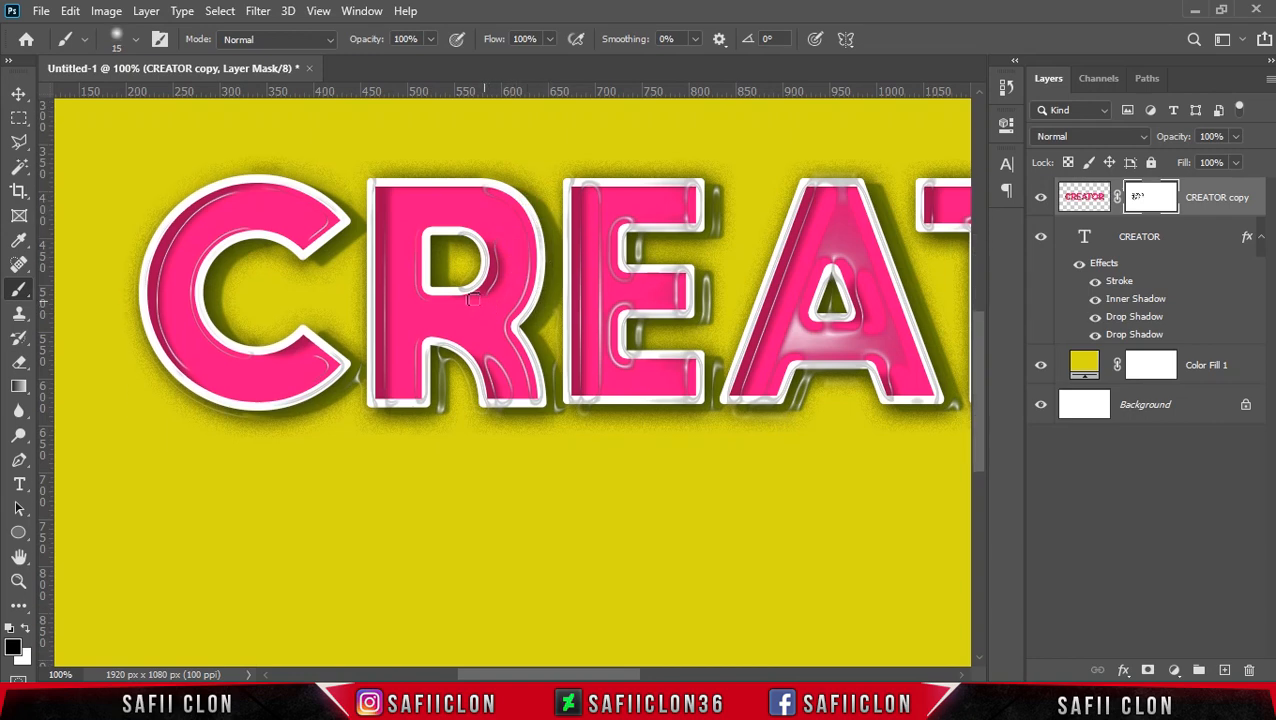
scroll(465, 255, down, 3)
key(bracketright)
mouse_move(368, 219)
mouse_down()
mouse_move(398, 318)
mouse_move(427, 324)
mouse_move(458, 259)
mouse_move(500, 318)
mouse_up()
key(bracketleft)
key(bracketleft)
drag(555, 258, 556, 328)
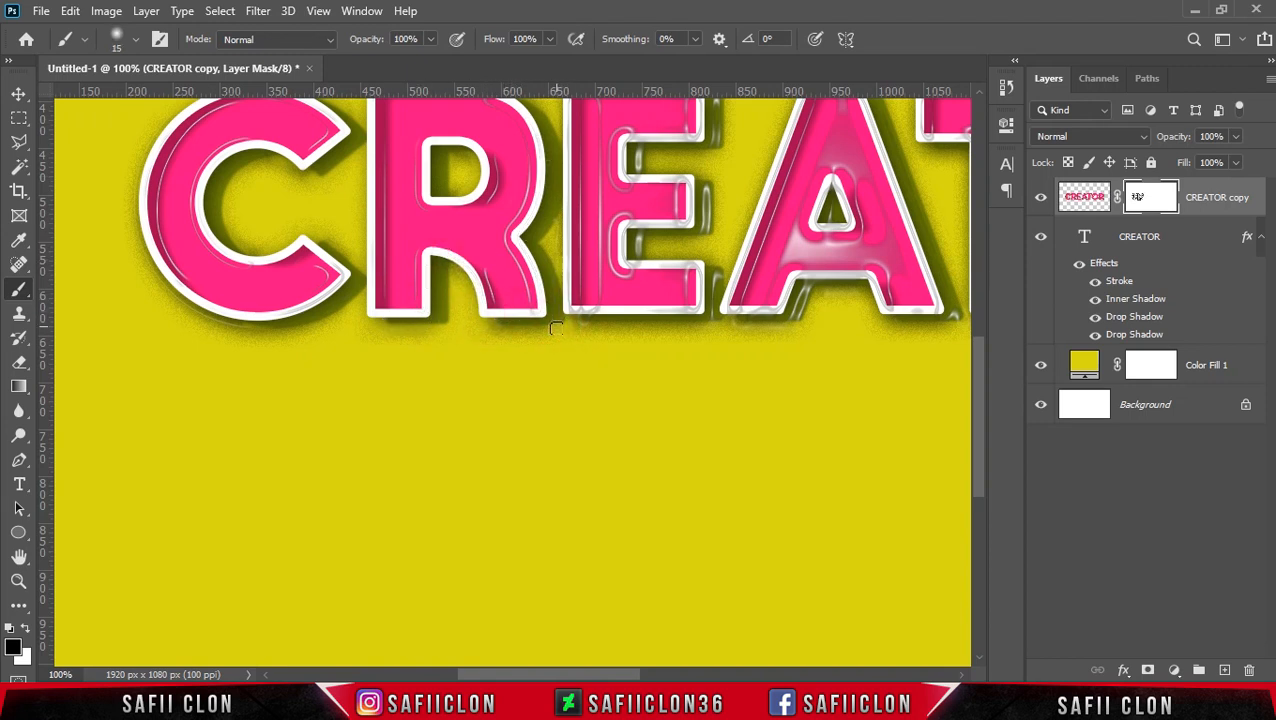
Step: Mask out the stray plastic highlights on the outline, arms and shadow of the letter E with a 20–25 px brush
drag(695, 430, 635, 504)
key(bracketright)
drag(419, 168, 548, 172)
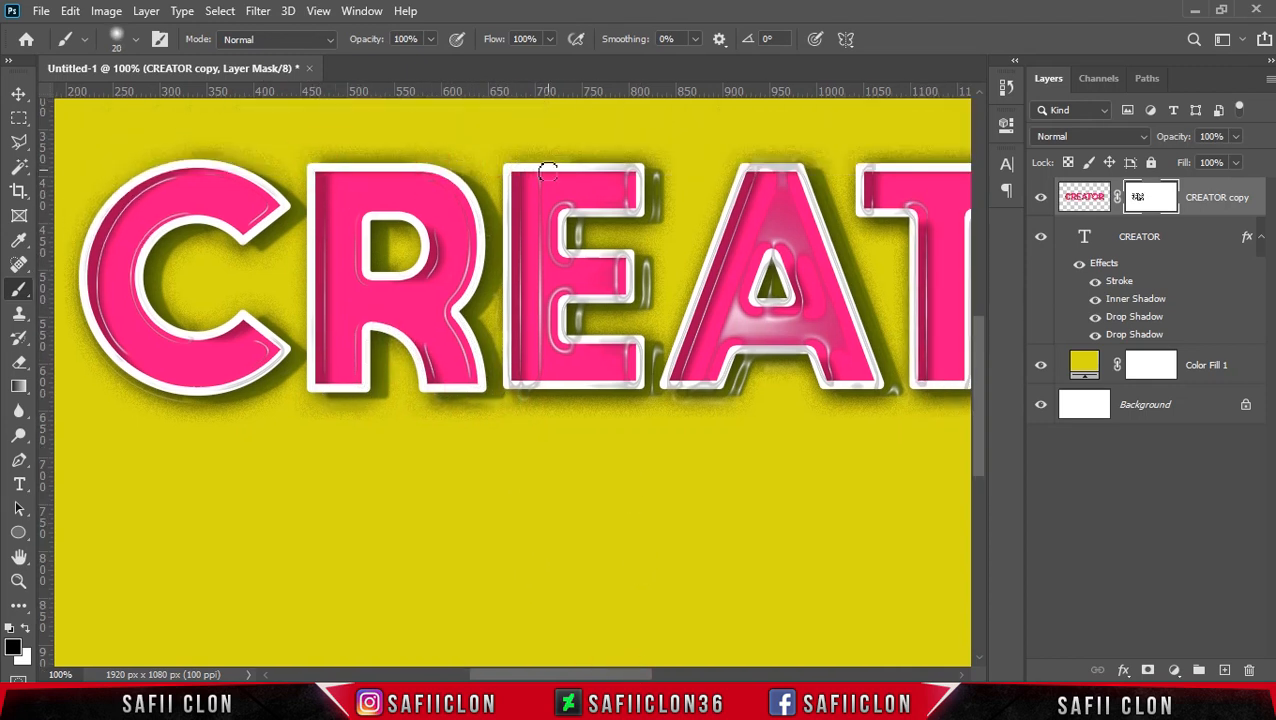
drag(543, 268, 538, 362)
mouse_move(505, 209)
mouse_down()
mouse_move(519, 393)
mouse_move(634, 388)
mouse_move(625, 339)
mouse_move(638, 384)
mouse_move(567, 296)
mouse_up()
key(bracketleft)
key(bracketright)
key(bracketright)
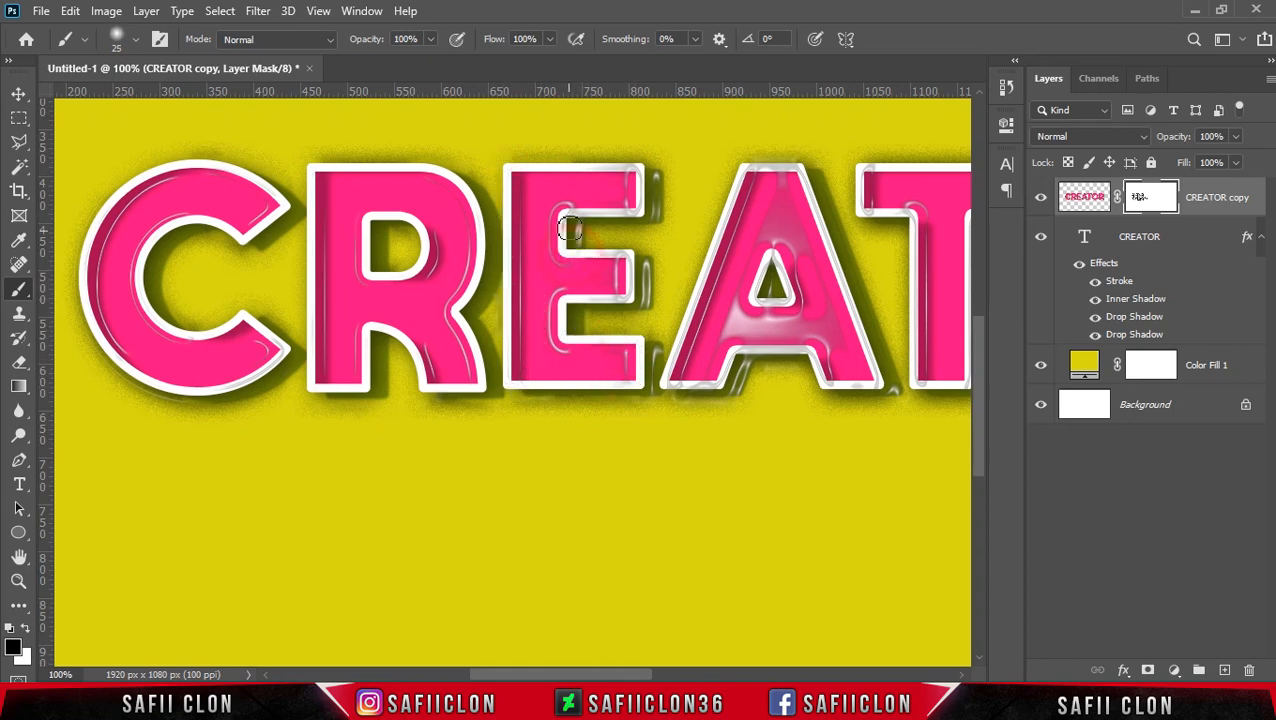
drag(577, 224, 582, 246)
mouse_move(646, 219)
mouse_down()
mouse_move(642, 184)
mouse_move(581, 158)
mouse_move(501, 169)
mouse_move(629, 210)
mouse_up()
drag(625, 271, 652, 255)
drag(646, 396, 651, 358)
Step: Mask out the plastic highlights inside and around the letter A with a slightly larger brush
drag(626, 674, 692, 678)
key(bracketright)
mouse_move(450, 352)
mouse_down()
mouse_move(422, 390)
mouse_move(350, 392)
mouse_move(443, 171)
mouse_move(490, 171)
mouse_up()
drag(496, 172, 574, 390)
key(bracketright)
mouse_move(467, 190)
mouse_down()
mouse_move(504, 320)
mouse_move(465, 320)
mouse_move(455, 203)
mouse_move(473, 325)
mouse_move(449, 300)
mouse_up()
drag(537, 386, 518, 396)
key(bracketleft)
drag(439, 352, 419, 400)
Step: Mask out the stray plastic highlights along the stem and both arm ends of the letter T
drag(635, 676, 658, 677)
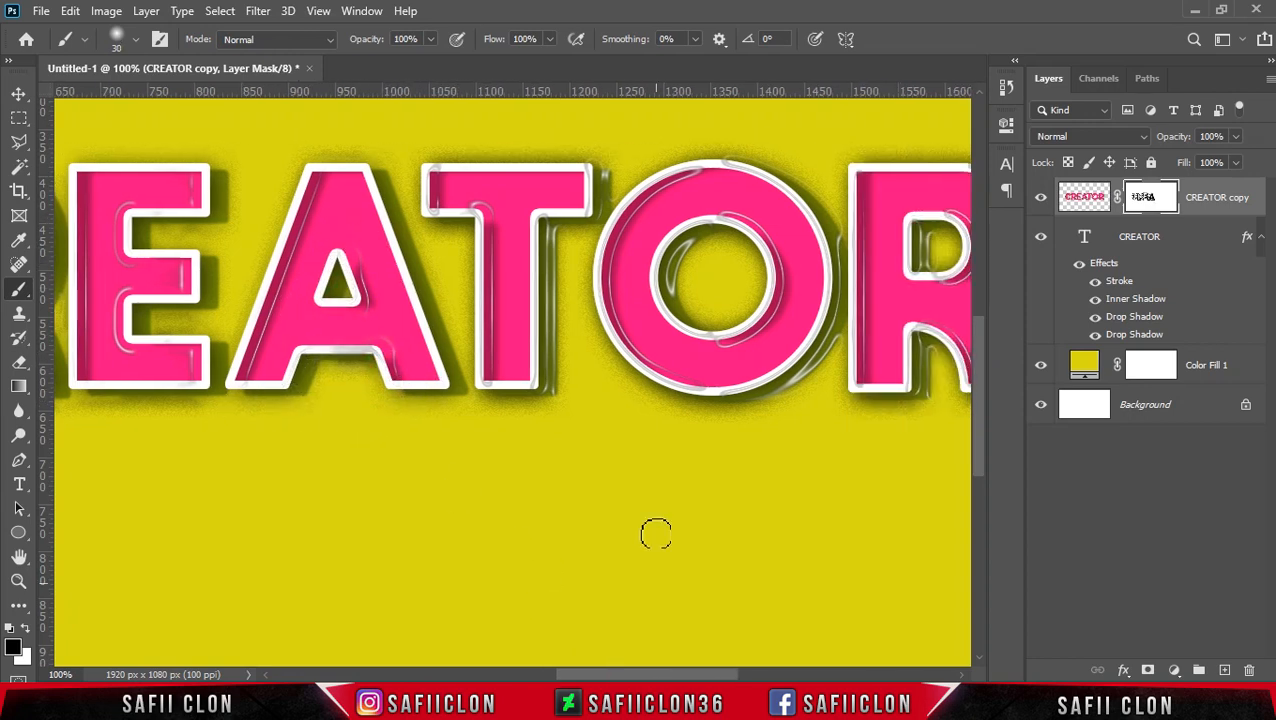
scroll(520, 380, up, 1)
mouse_move(475, 300)
mouse_down()
mouse_move(470, 340)
mouse_move(530, 474)
mouse_move(528, 322)
mouse_up()
drag(604, 222, 584, 288)
drag(450, 226, 446, 297)
Step: Mask out the stray plastic highlights on the letter O and in the shadow between it and the last R
drag(632, 676, 690, 677)
mouse_move(412, 237)
mouse_down()
mouse_move(322, 421)
mouse_move(415, 466)
mouse_up()
drag(438, 407, 392, 396)
mouse_move(472, 376)
mouse_down()
mouse_move(458, 319)
mouse_move(373, 368)
mouse_up()
mouse_move(436, 236)
mouse_down()
mouse_move(521, 278)
mouse_move(541, 318)
mouse_up()
key(bracketleft)
mouse_move(532, 355)
mouse_down()
mouse_move(531, 391)
mouse_move(456, 474)
mouse_up()
drag(552, 418, 483, 487)
Step: Mask out the remaining stray plastic highlights on the last letter R, and return to the full view of the artwork
drag(632, 677, 666, 677)
key(bracketright)
mouse_move(486, 291)
mouse_down()
mouse_move(498, 318)
mouse_move(465, 343)
mouse_move(485, 346)
mouse_up()
mouse_move(461, 412)
mouse_down()
mouse_move(464, 440)
mouse_move(471, 419)
mouse_up()
key(bracketleft)
drag(391, 280, 392, 462)
key(bracketright)
key(bracketright)
key(ctrl+minus)
key(ctrl+minus)
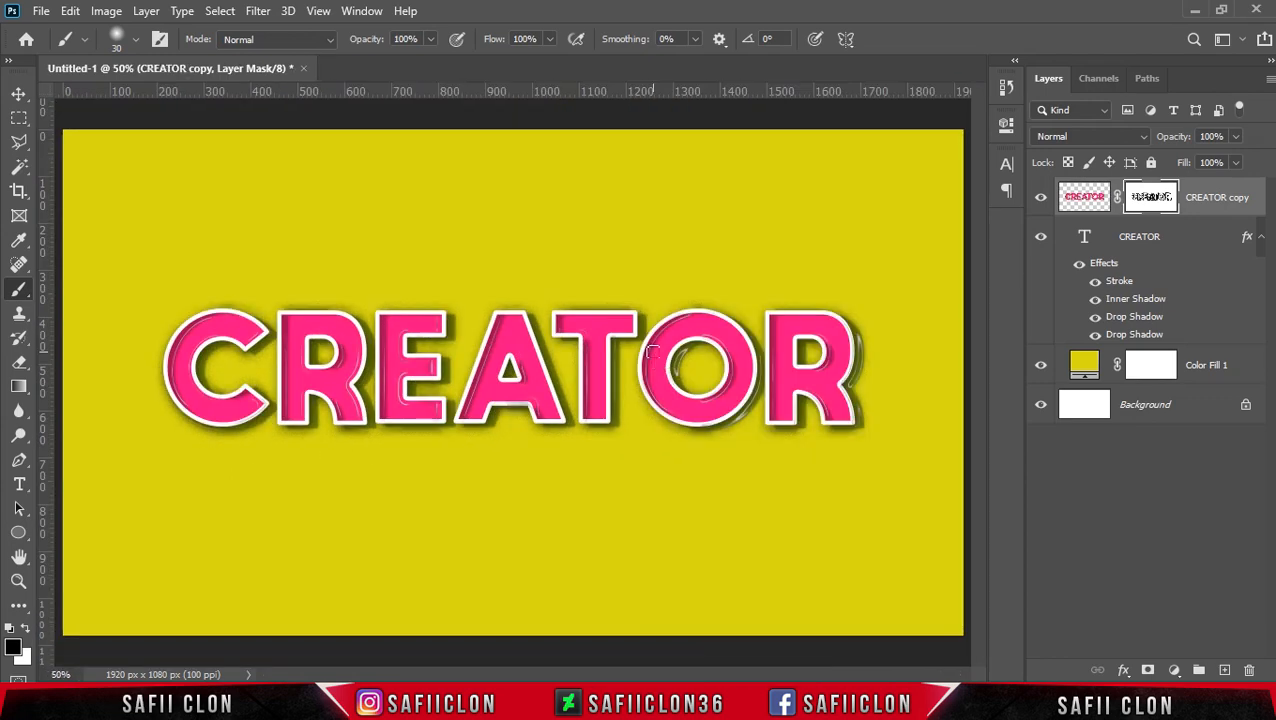
key(ctrl+minus)
key(ctrl+plus)
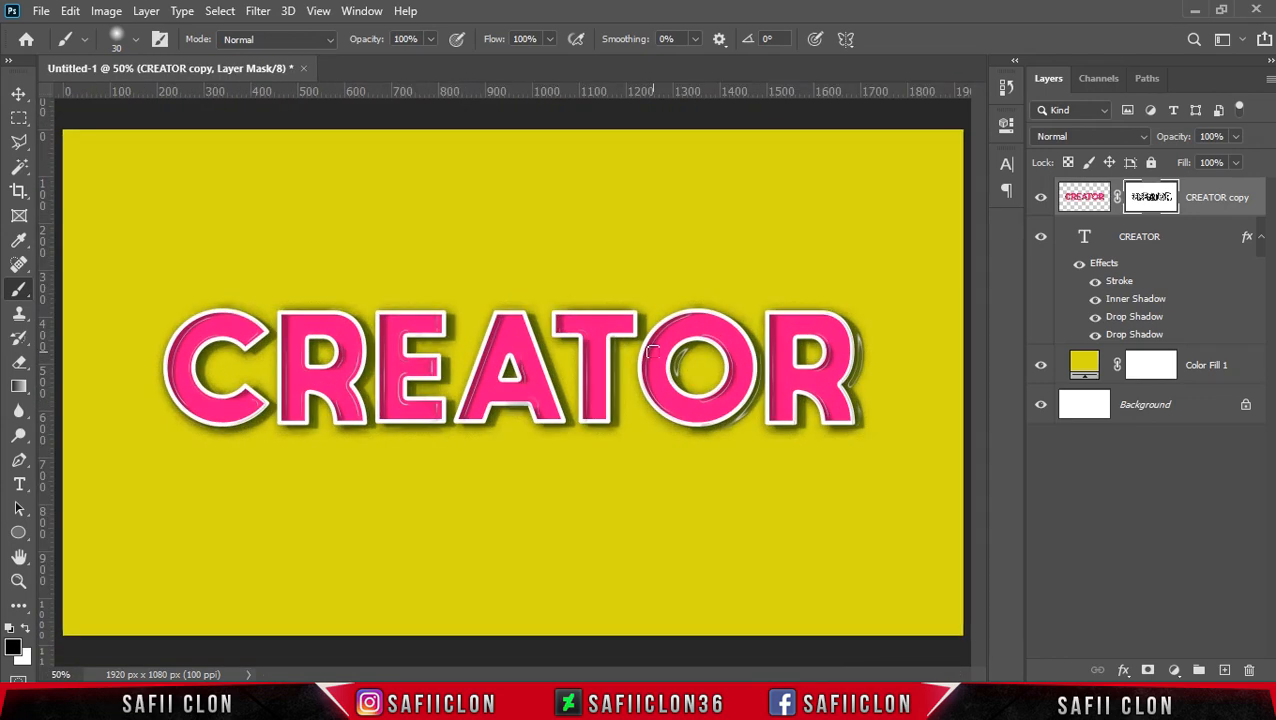
Step: Add a Curves adjustment above the CREATOR copy layer and clip it to that layer
click(1215, 211)
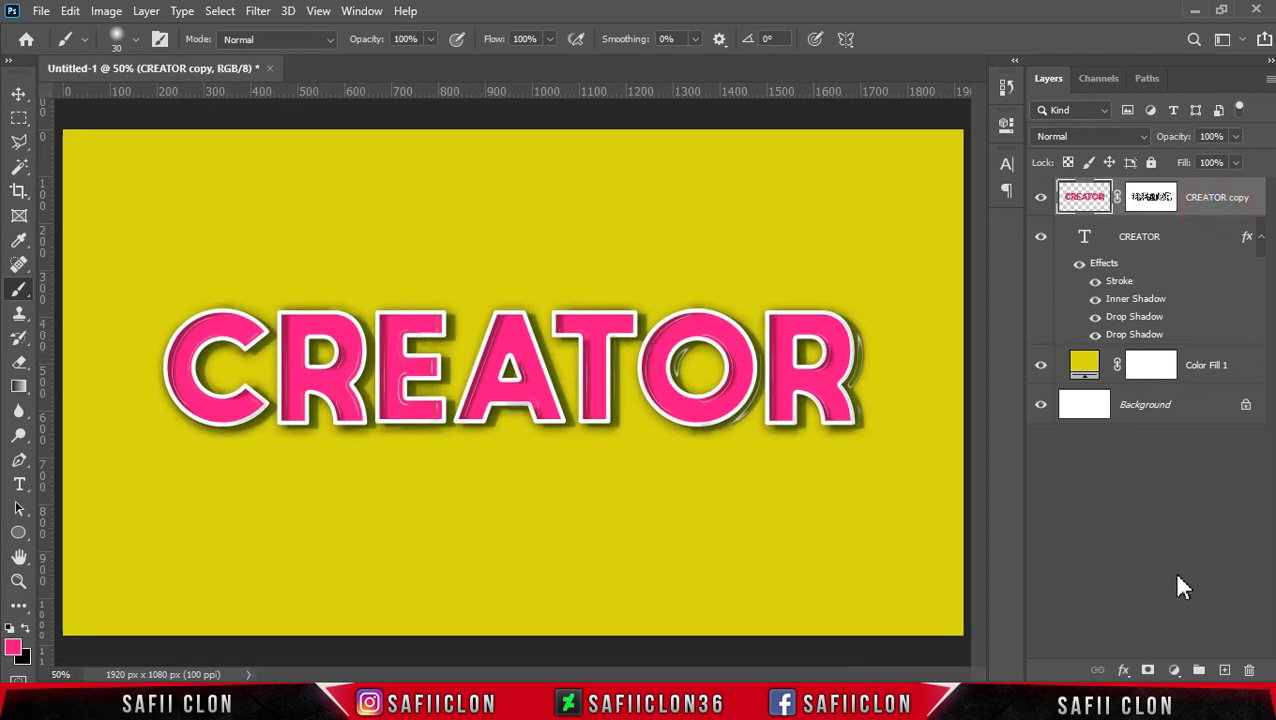
click(1180, 671)
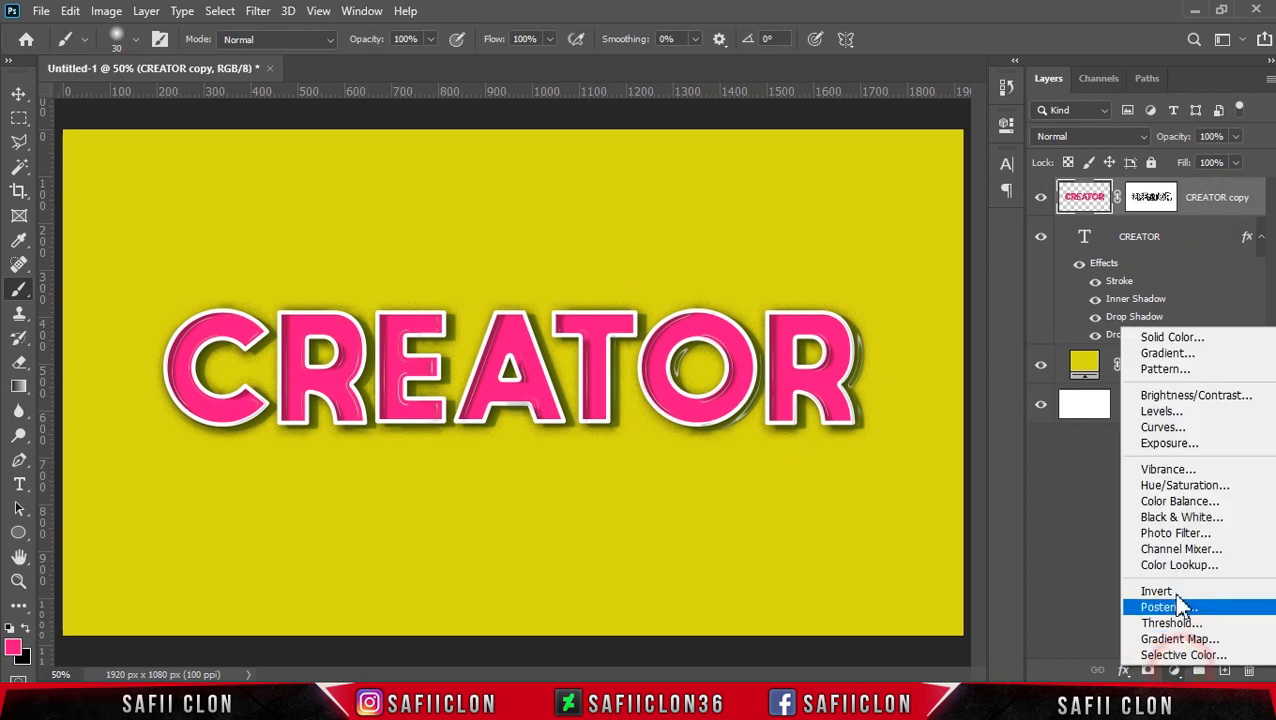
click(1180, 434)
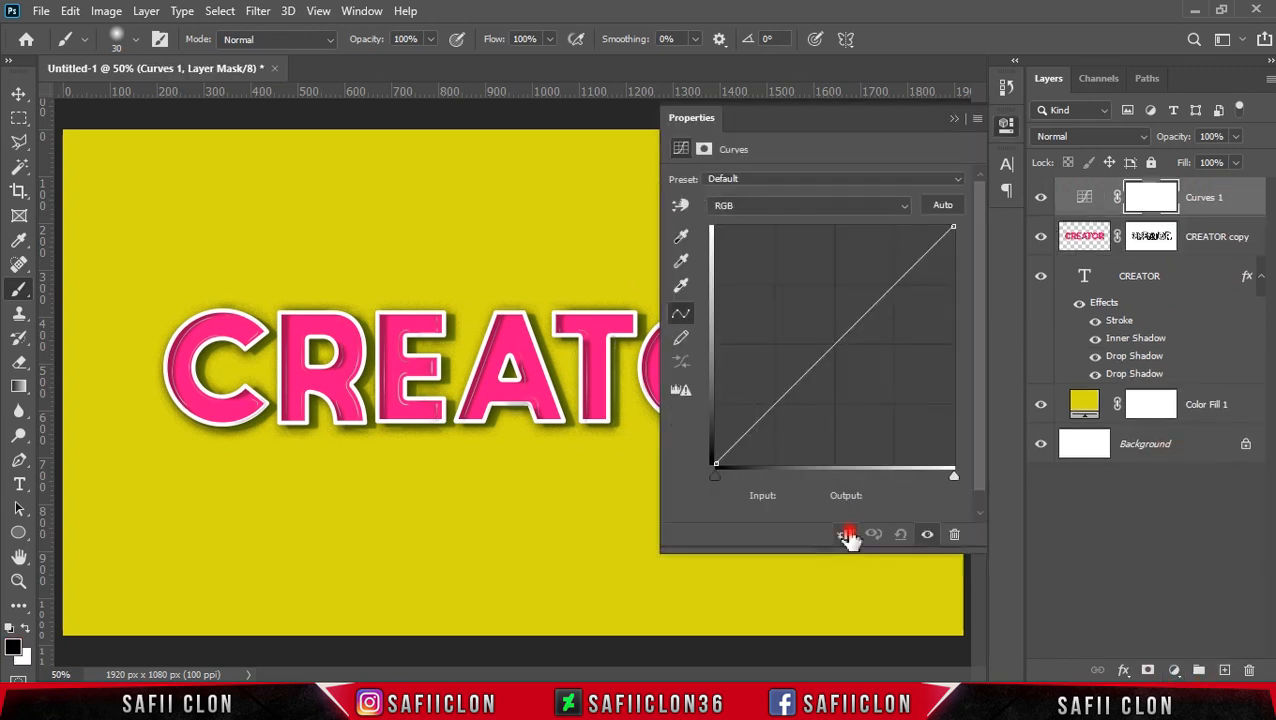
click(845, 534)
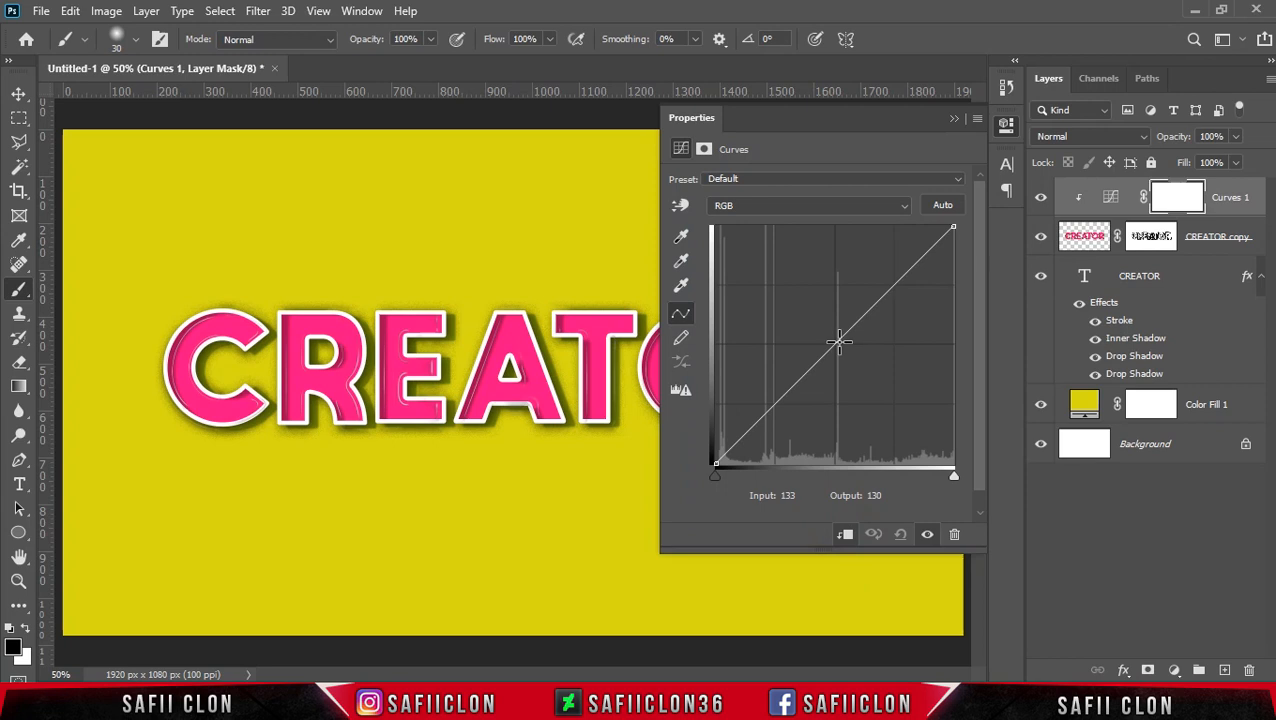
Step: Shape the RGB curve into an S with a shadow point at input 69, output 58 and an upper point at input 137, output 167
drag(839, 341, 831, 330)
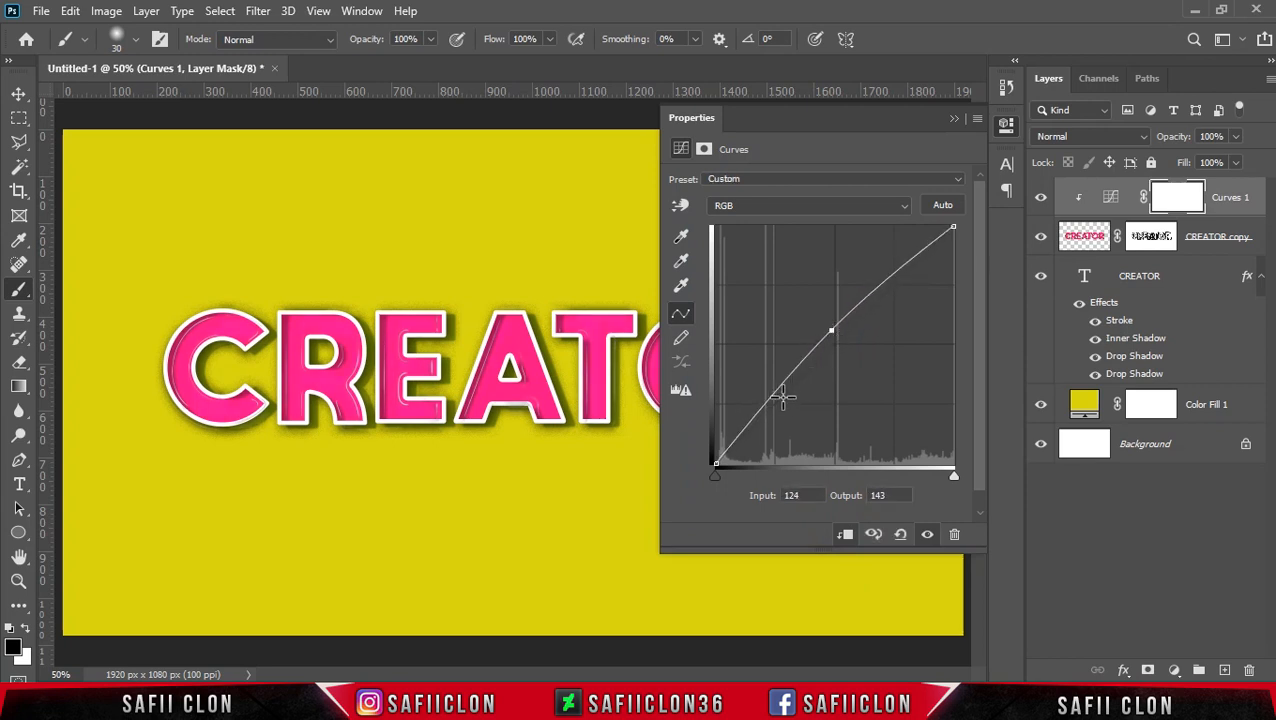
drag(768, 408, 781, 408)
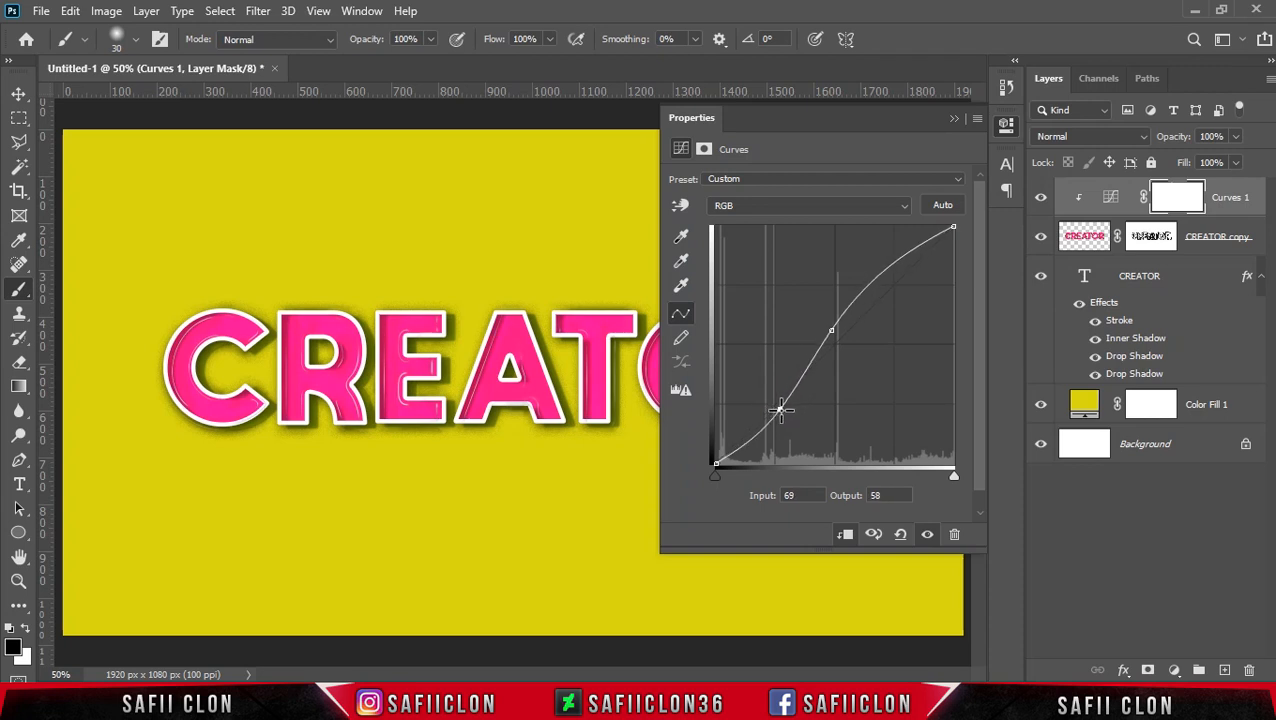
mouse_move(840, 307)
mouse_down()
mouse_move(846, 297)
mouse_move(843, 308)
mouse_up()
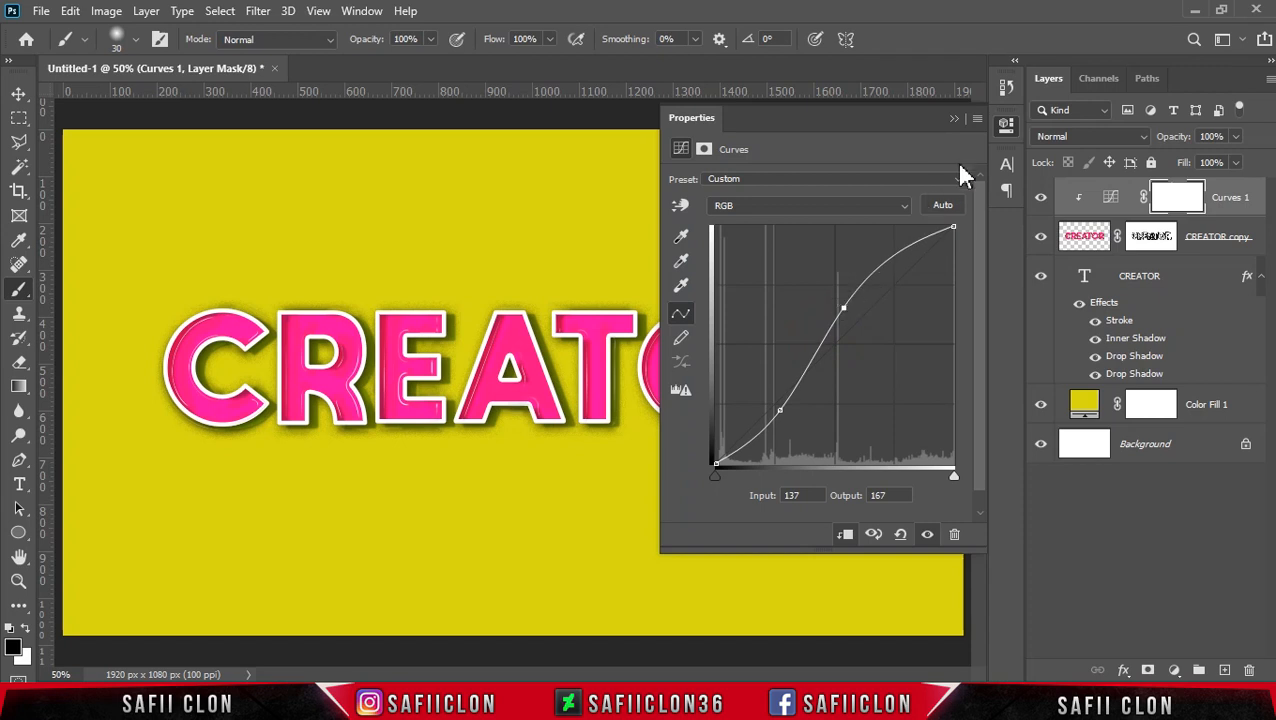
click(954, 119)
Step: Compare the text with and without the Curves adjustment and the CREATOR copy layer, leaving both layers visible
click(1040, 198)
click(1040, 198)
click(1041, 237)
click(1041, 237)
click(1041, 237)
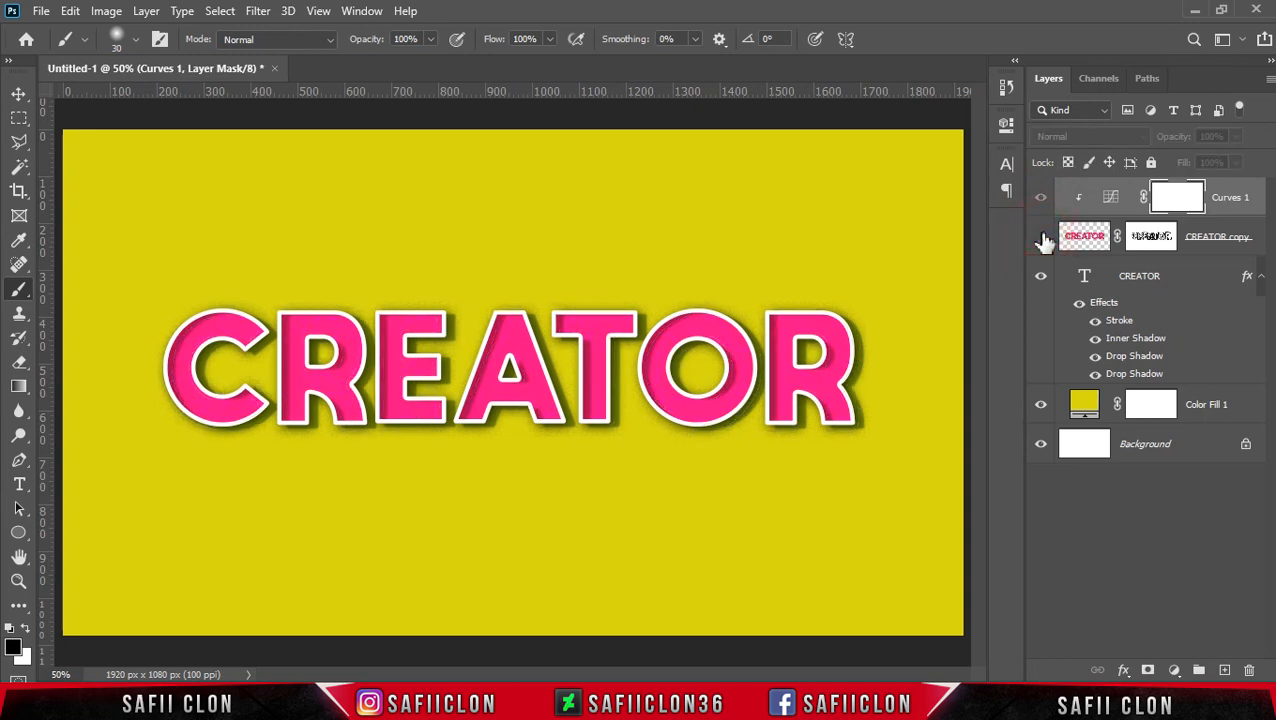
click(1041, 237)
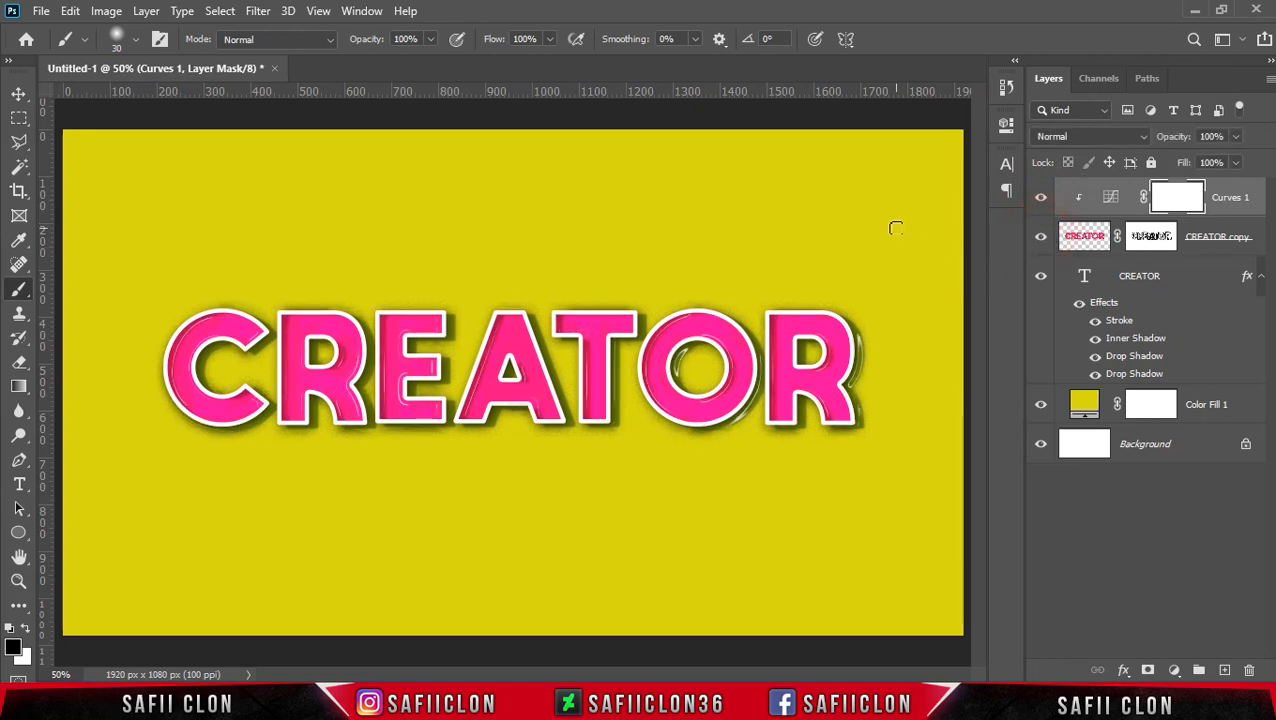
Step: Examine the finished CREATOR lettering and its glossy highlights both up close and in the full composition
key(ctrl+plus)
key(ctrl+plus)
key(ctrl+minus)
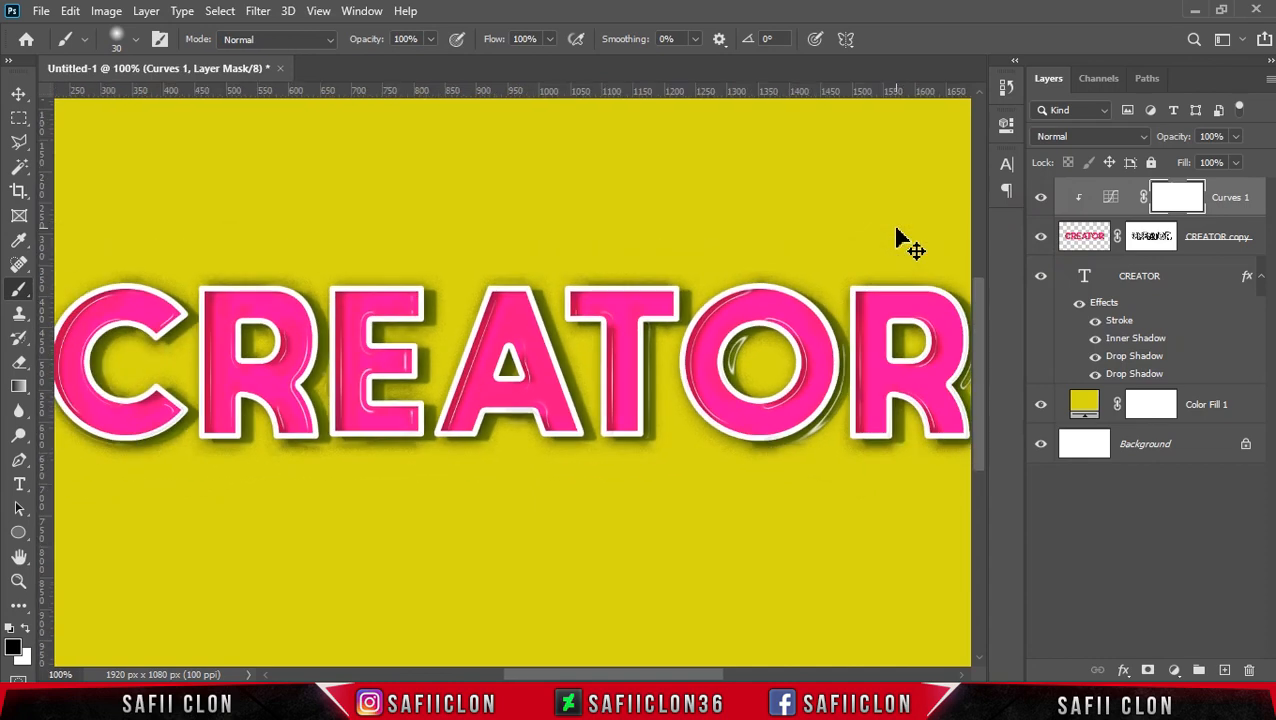
key(ctrl+minus)
key(ctrl+minus)
key(ctrl+plus)
key(ctrl+plus)
key(ctrl+minus)
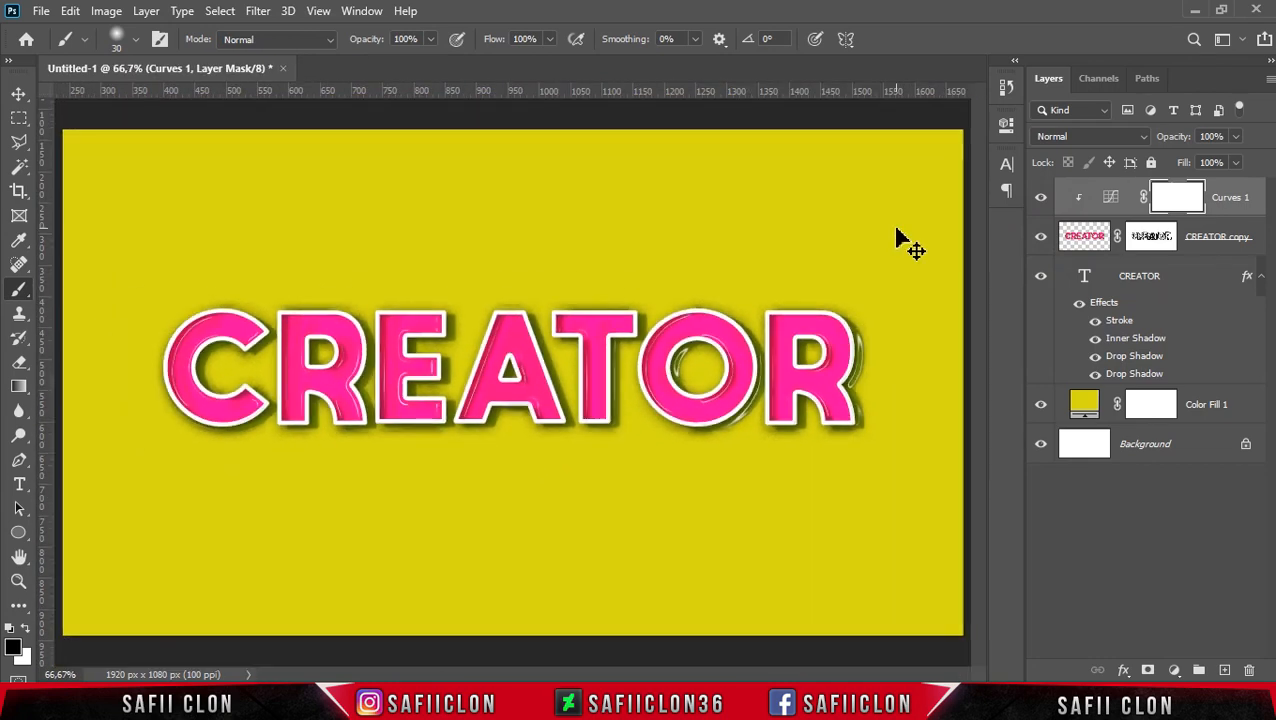